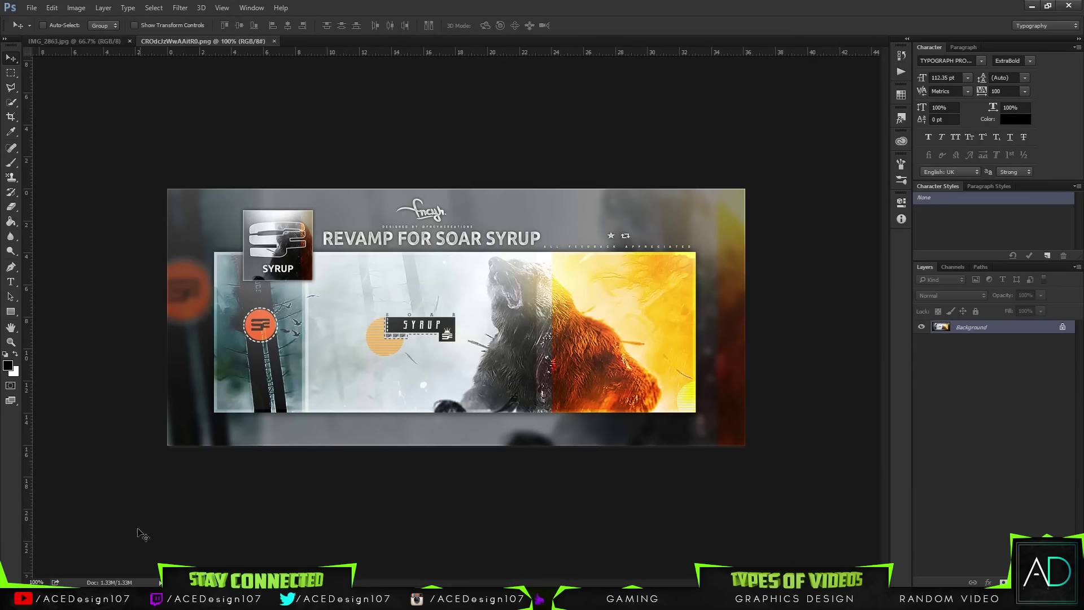
Switch to Chrome and browse the header designer's Twitter media posts, opening the Oct 4 header image for a closer look
left_click(122, 599)
mouse_move(124, 599)
left_click(62, 536)
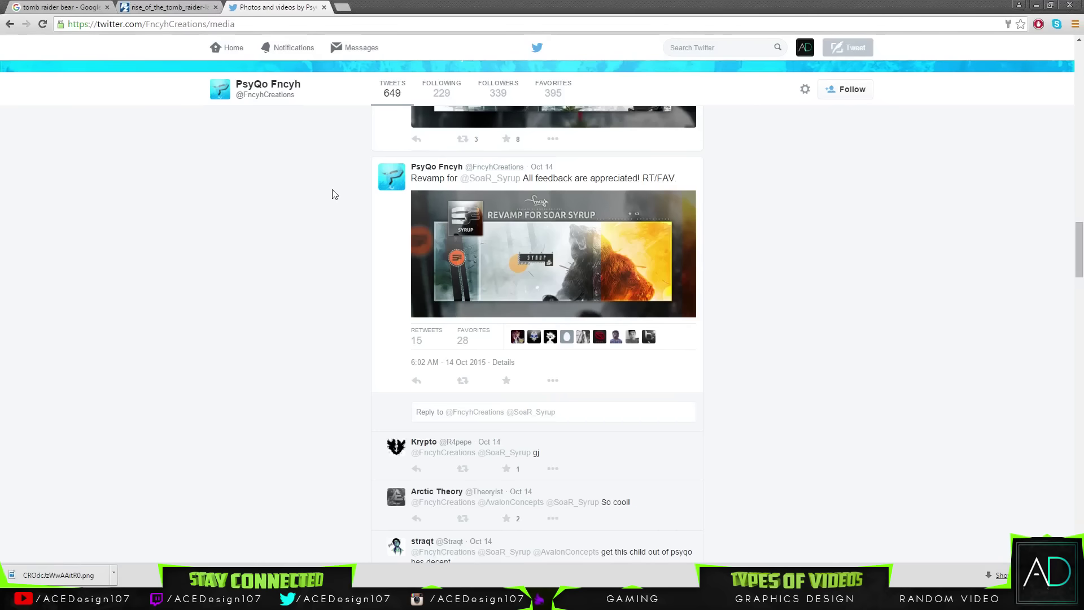
scroll(327, 252, "down", 15)
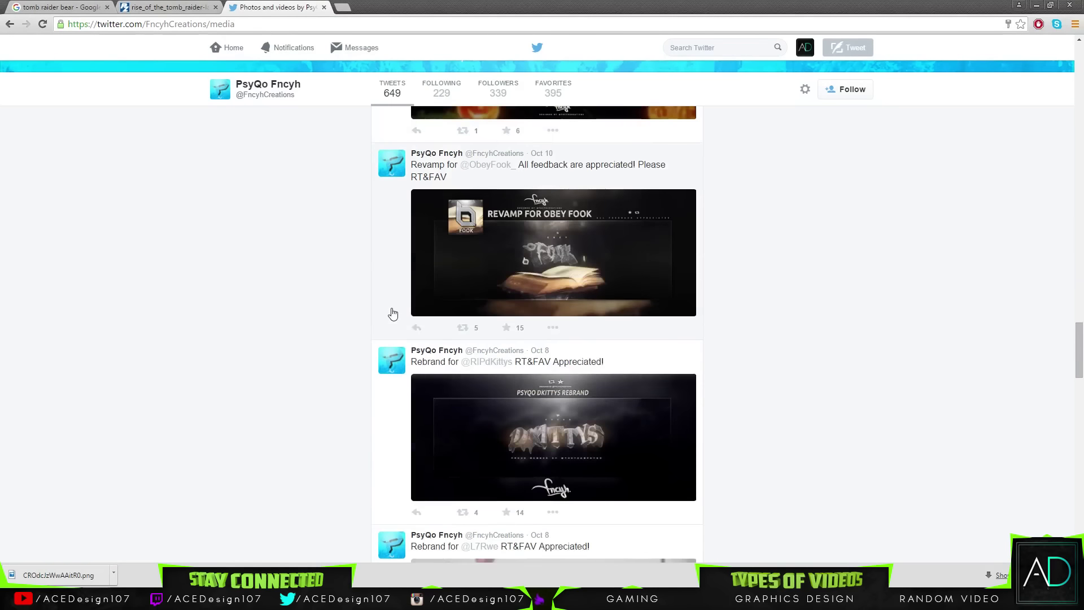
scroll(393, 314, "down", 12)
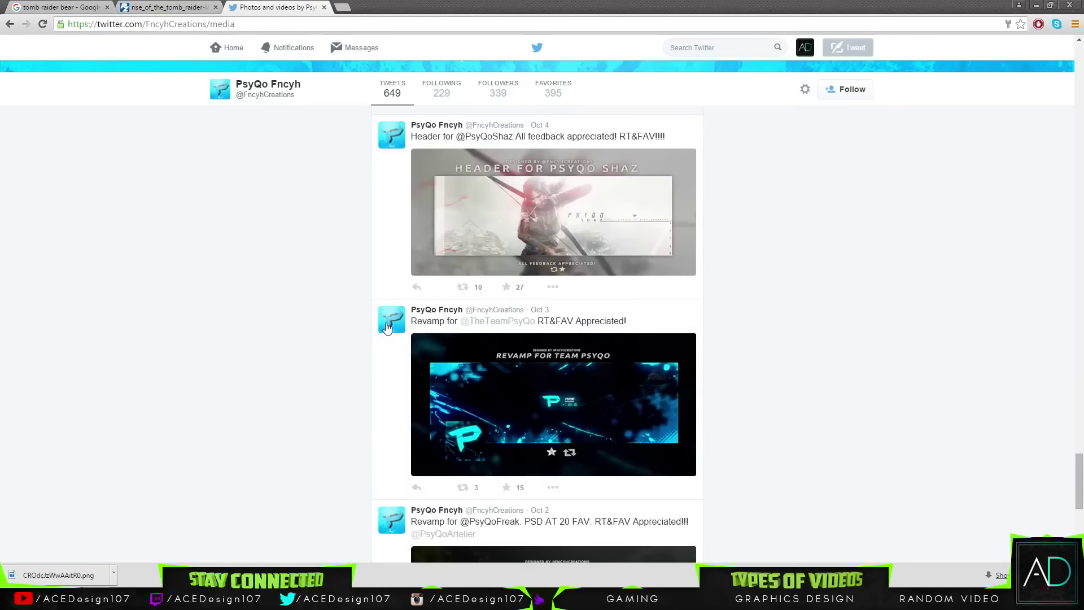
scroll(388, 325, "down", 4)
scroll(390, 322, "up", 6)
left_click(496, 331)
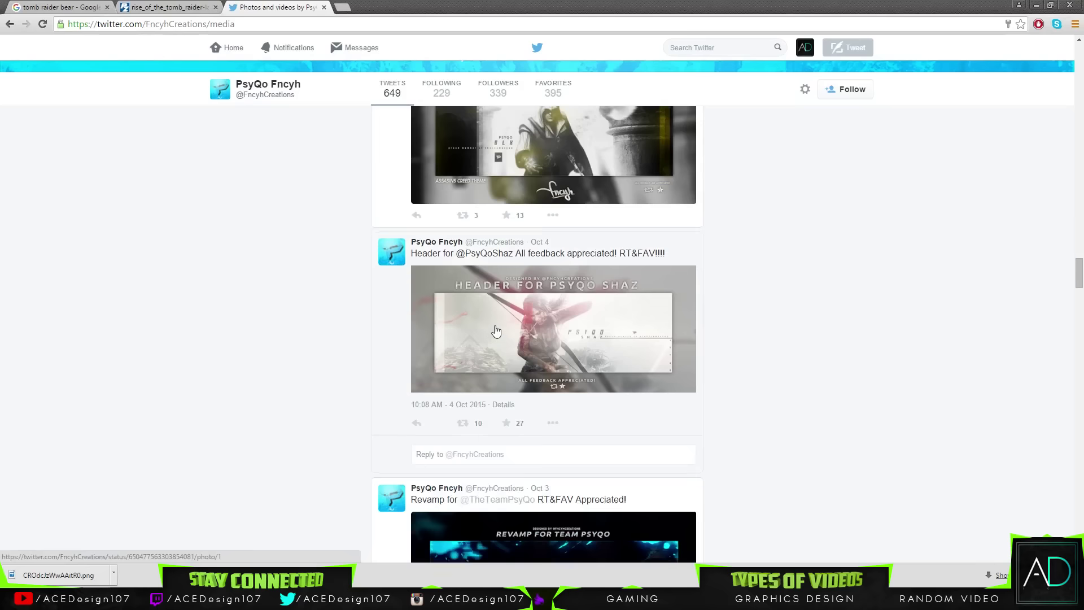
left_click(496, 361)
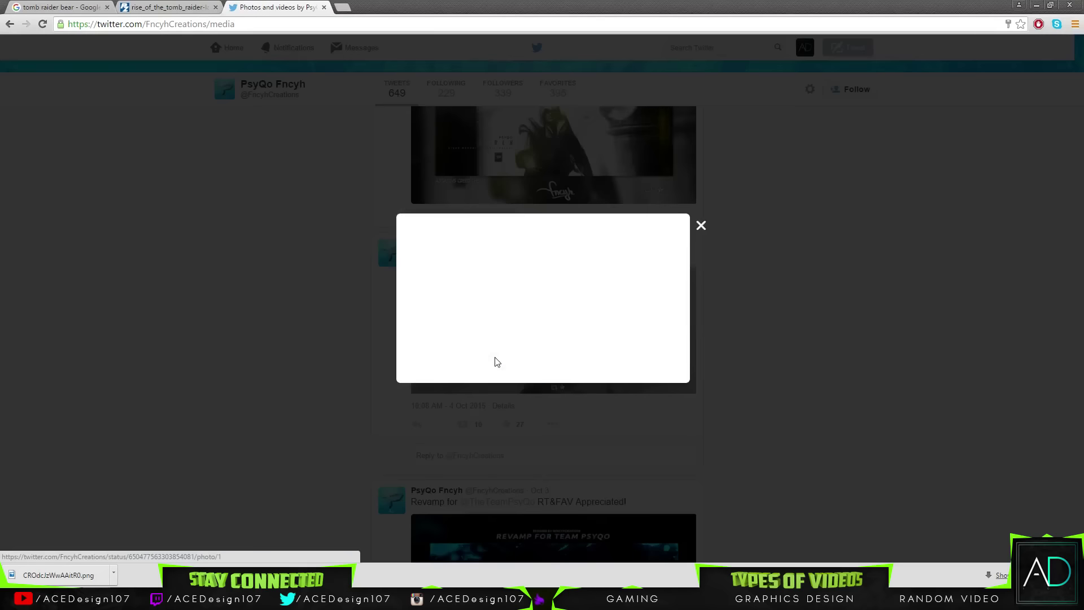
left_click(267, 390)
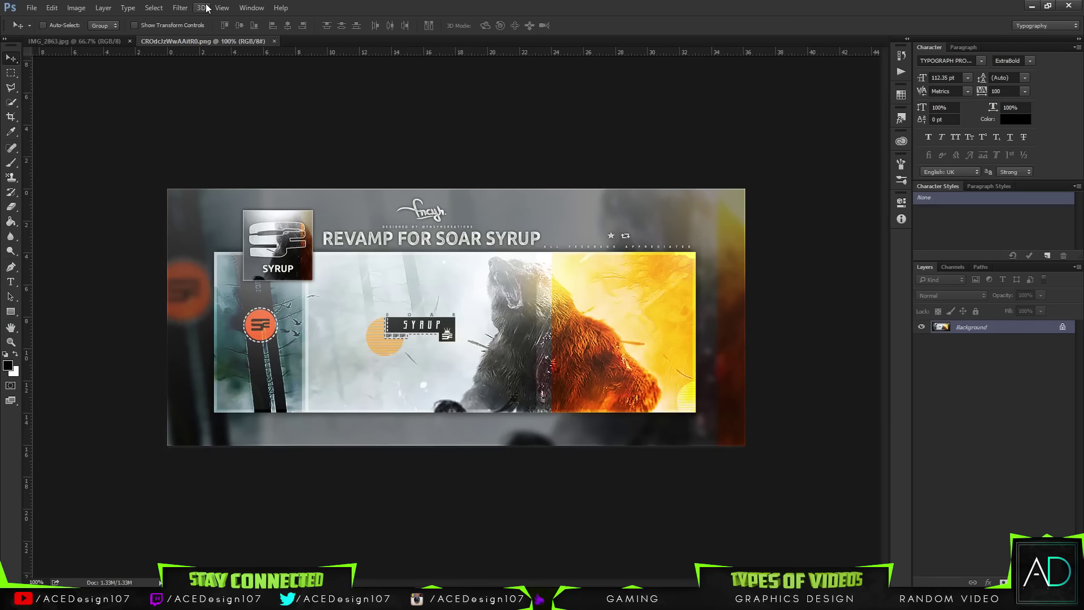
Examine the SOAR SYRUP reference header up close, including its centre logo and the two-tone bear
key("ctrl+plus")
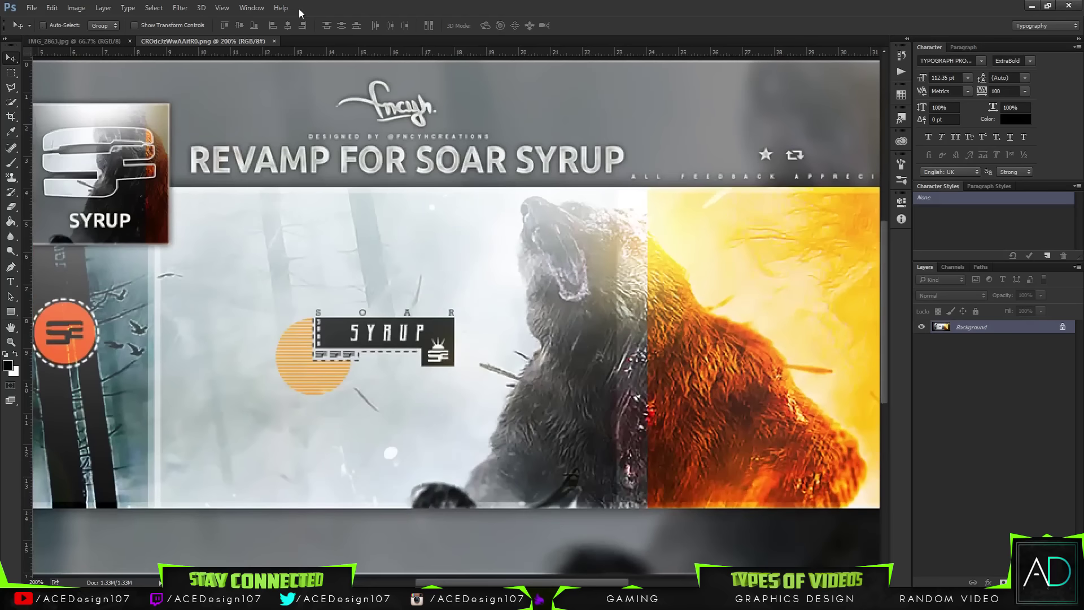
key("ctrl+0")
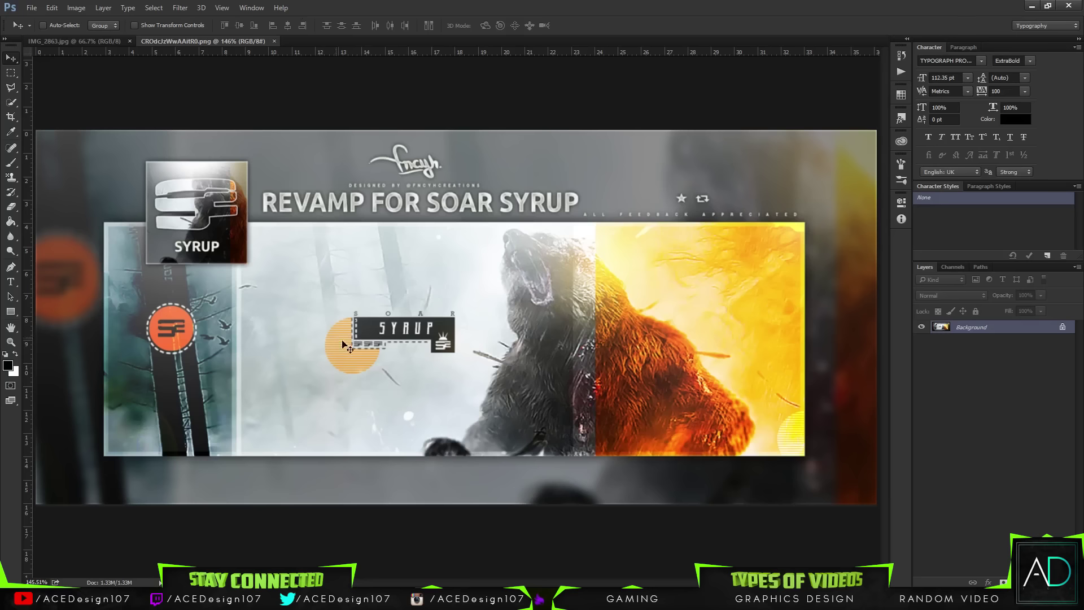
key("ctrl+plus")
key("ctrl+plus")
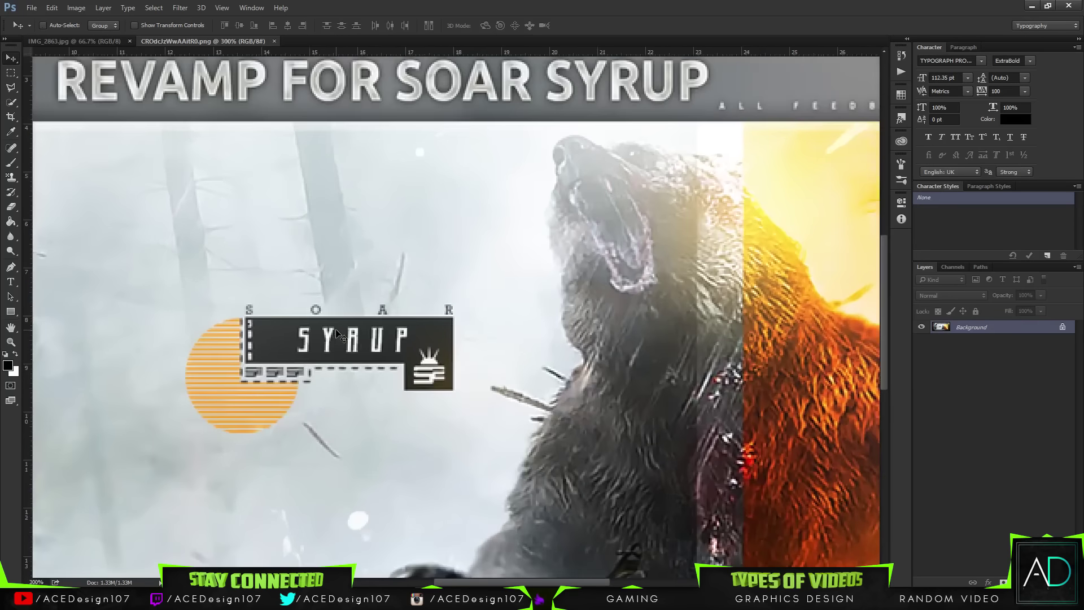
key("ctrl+minus")
key("ctrl+minus")
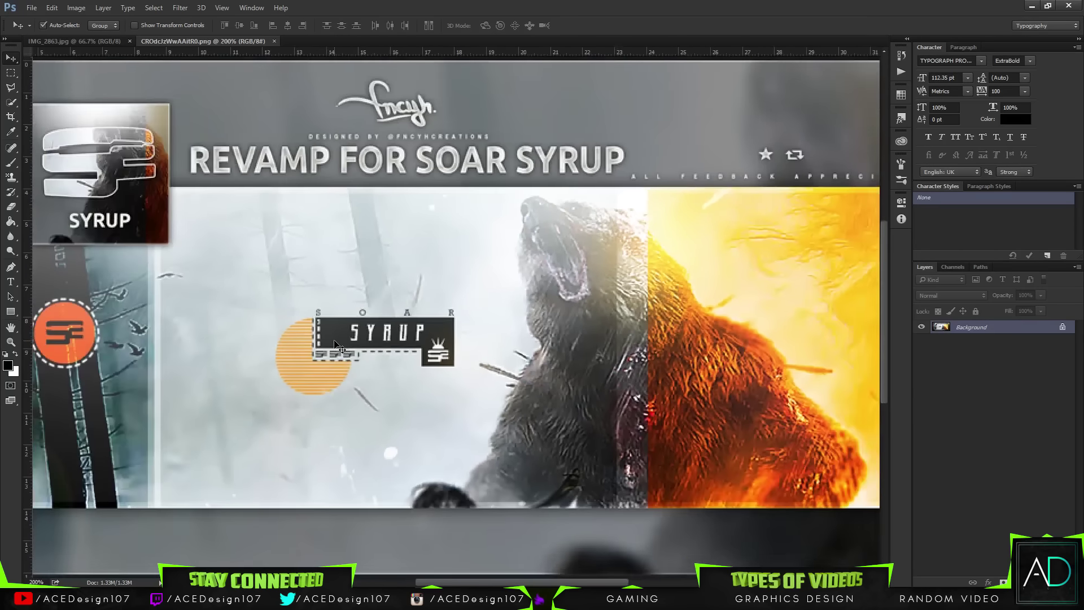
key("ctrl+plus")
key("ctrl+0")
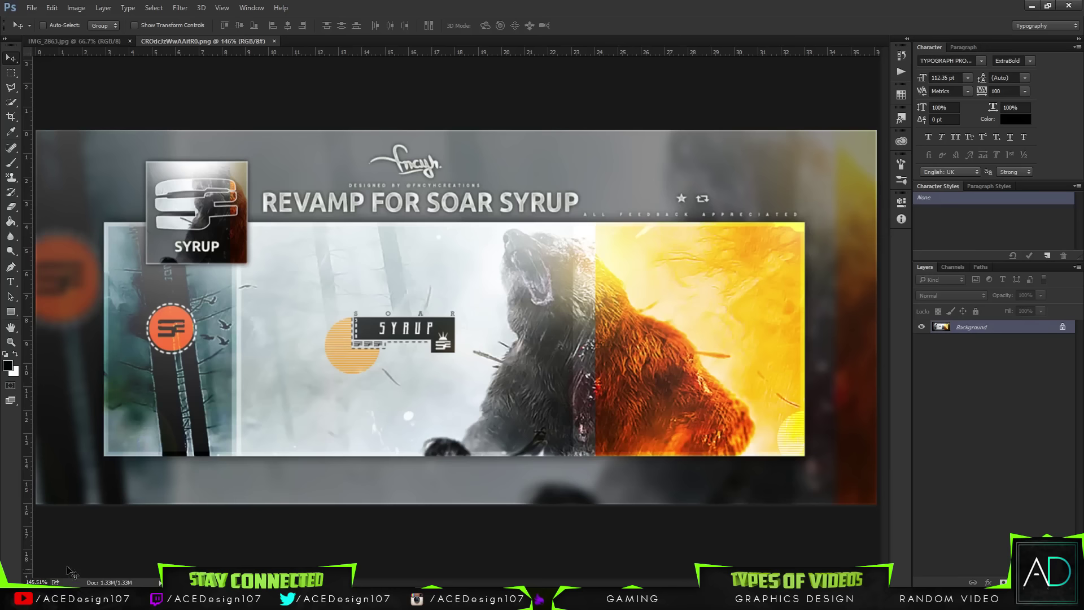
Close the IMG_2863.jpg document, keeping the CROdcJzWwAAitR0.png reference open
left_click(31, 8)
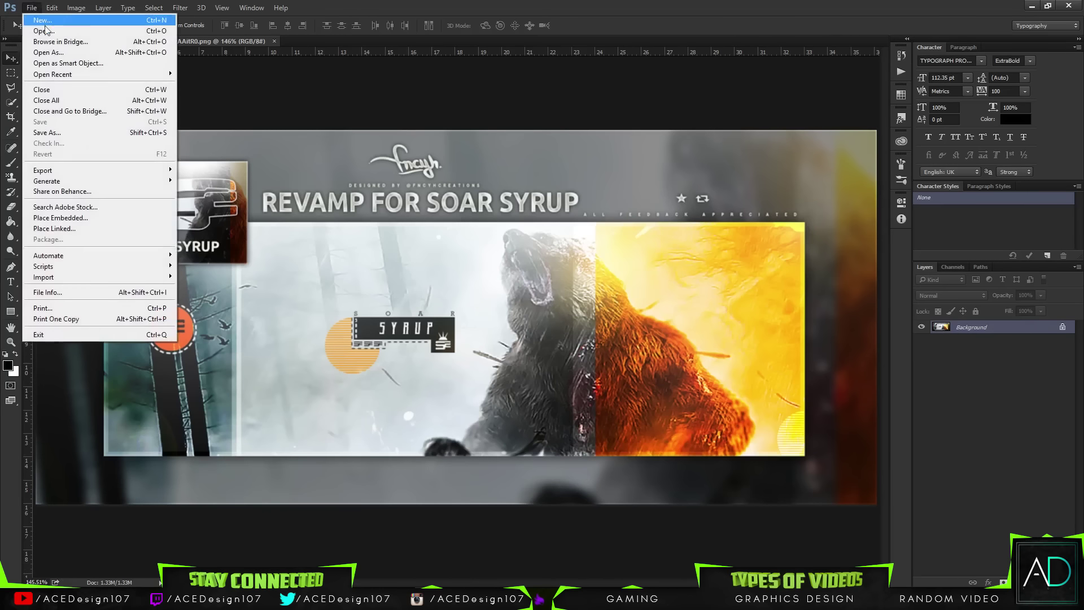
left_click(326, 25)
left_click(111, 41)
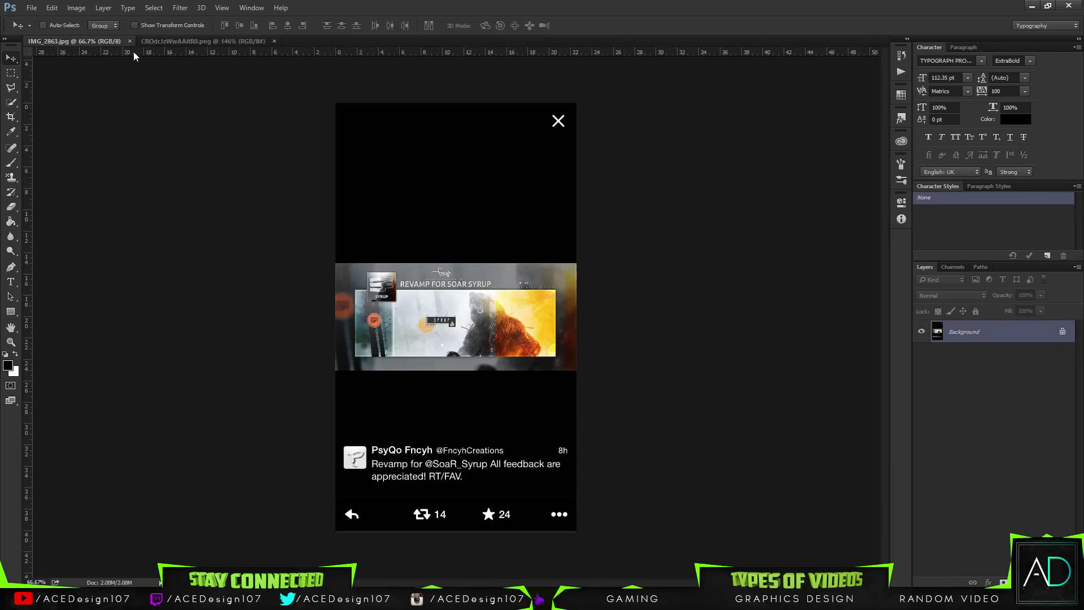
left_click(130, 41)
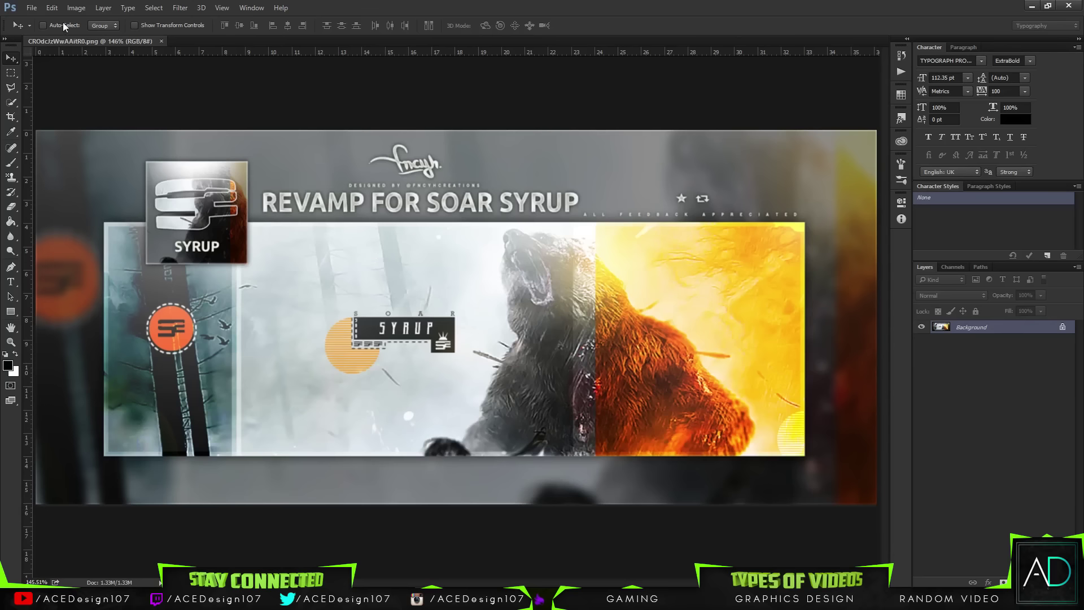
Create a new 3000 x 2000 pixel document and place a horizontal guide at half its height
left_click(31, 8)
left_click(41, 21)
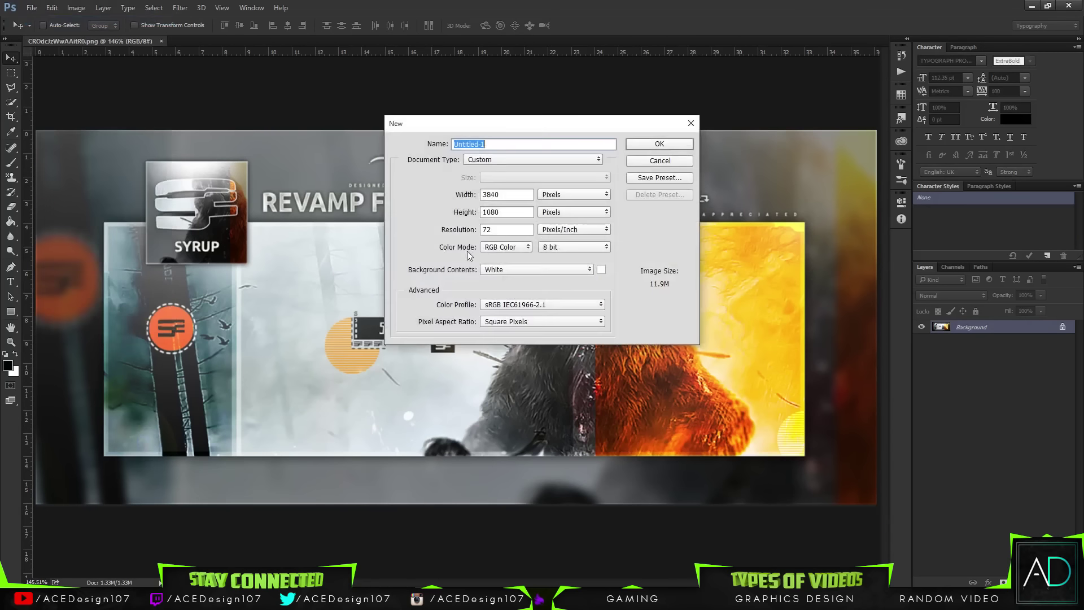
left_click(519, 192)
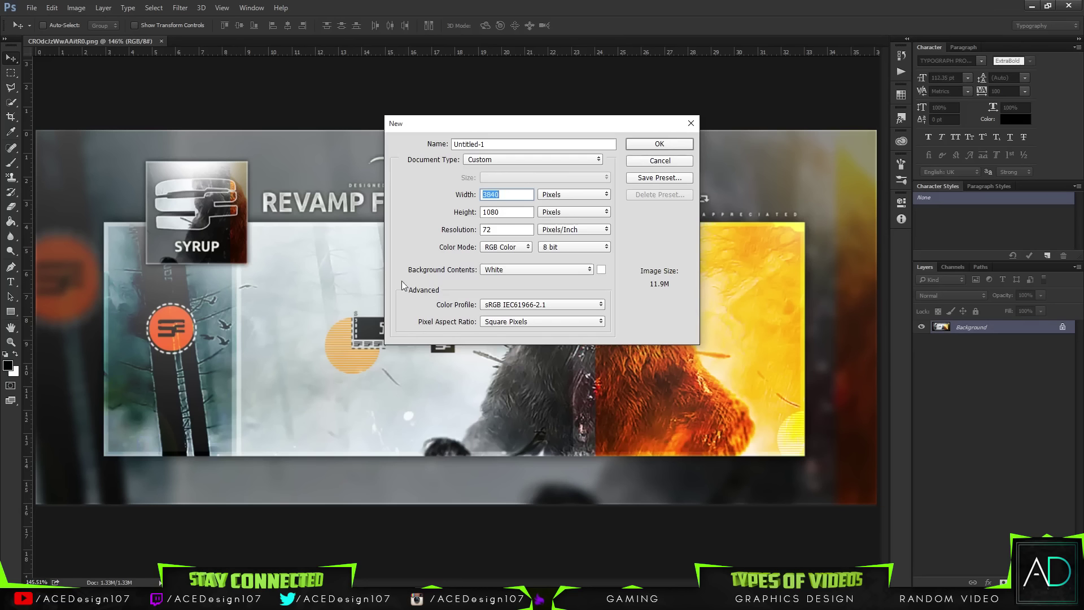
type("3000")
key("Tab")
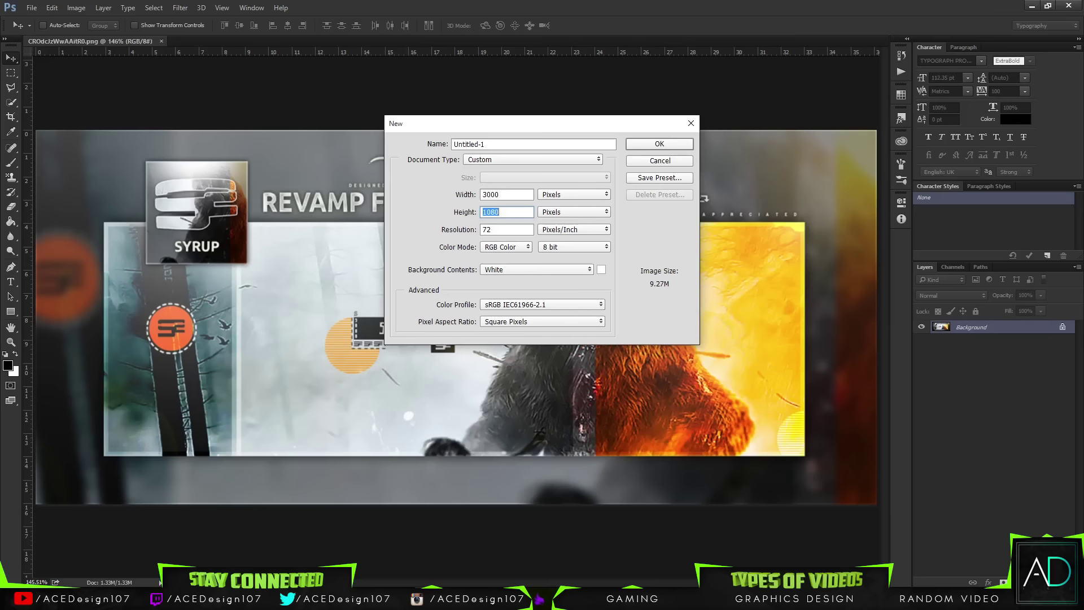
type("2000")
key("Return")
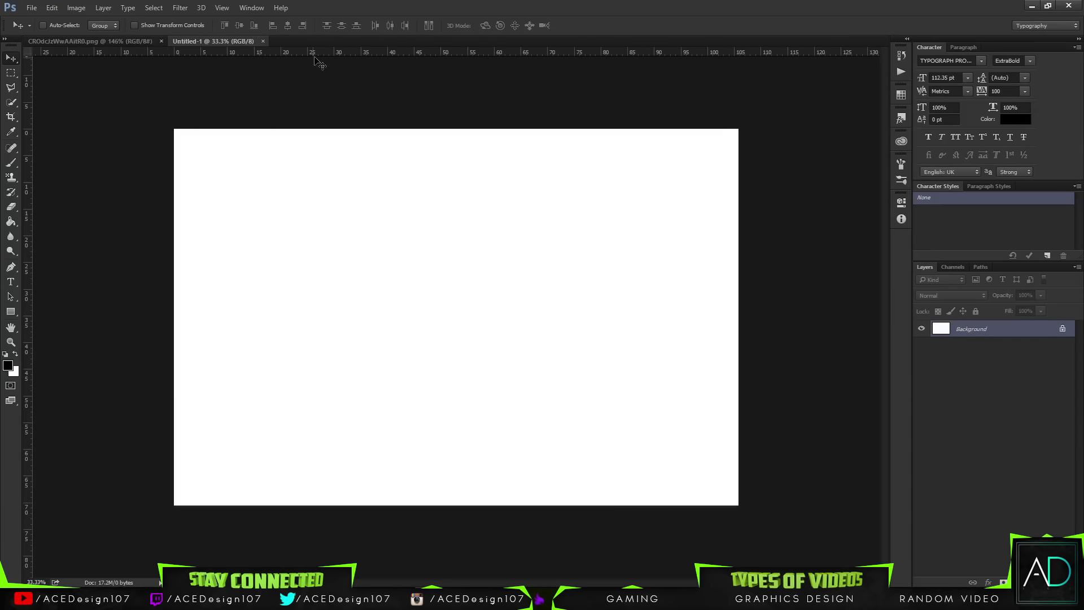
left_click_drag(315, 55, 276, 317)
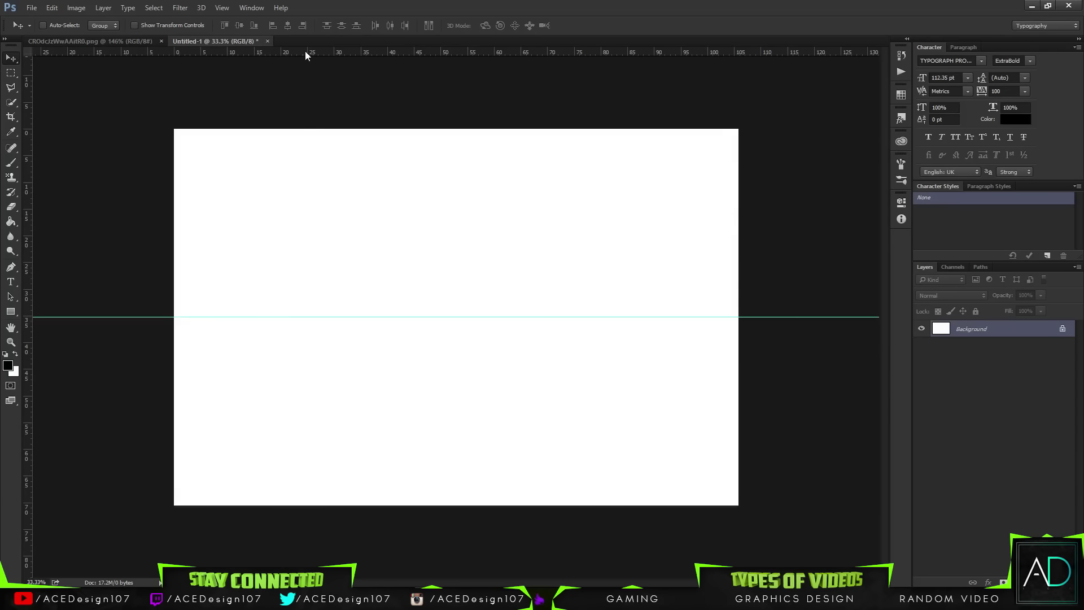
left_click(104, 40)
left_click_drag(220, 204, 330, 284)
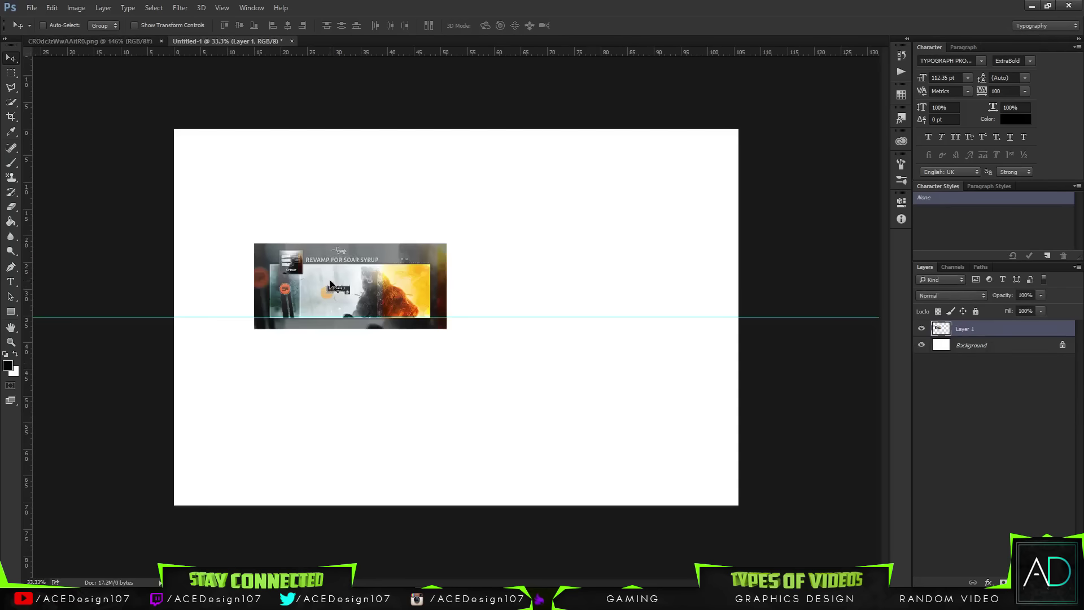
key("ctrl+z")
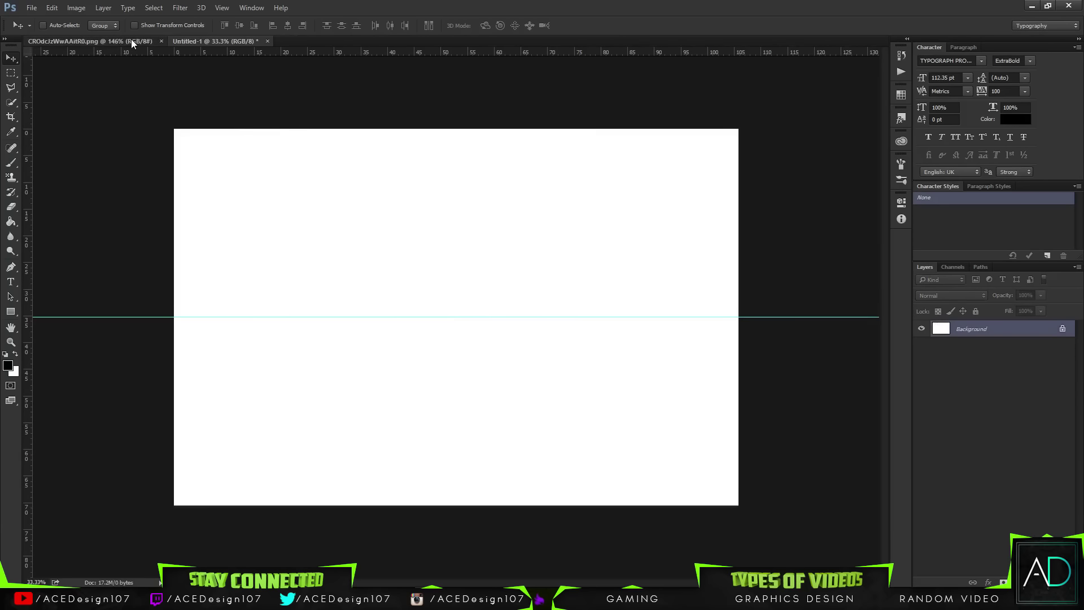
Crop the reference image to the inner banner, cutting away the title area and blurred borders
left_click(131, 41)
key("c")
left_click_drag(446, 87, 446, 176)
left_click_drag(456, 459, 459, 437)
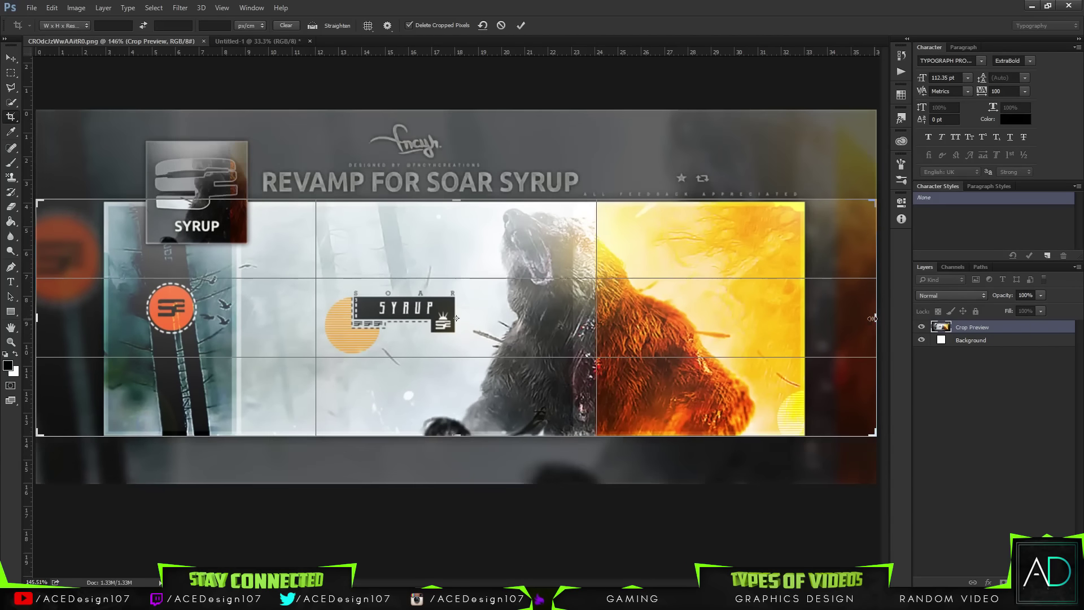
left_click_drag(872, 319, 840, 318)
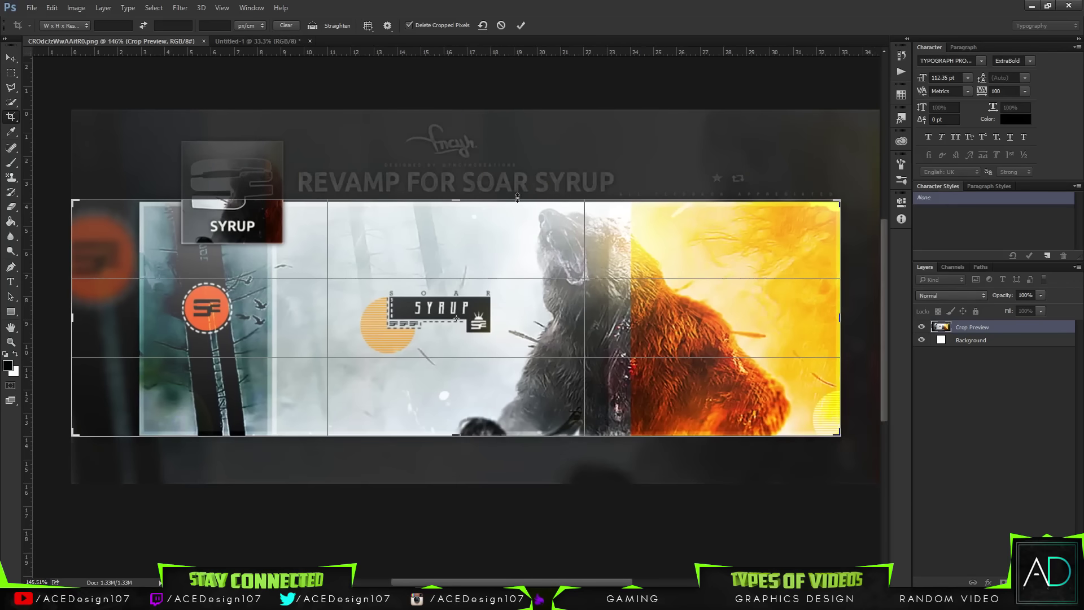
left_click_drag(456, 199, 457, 200)
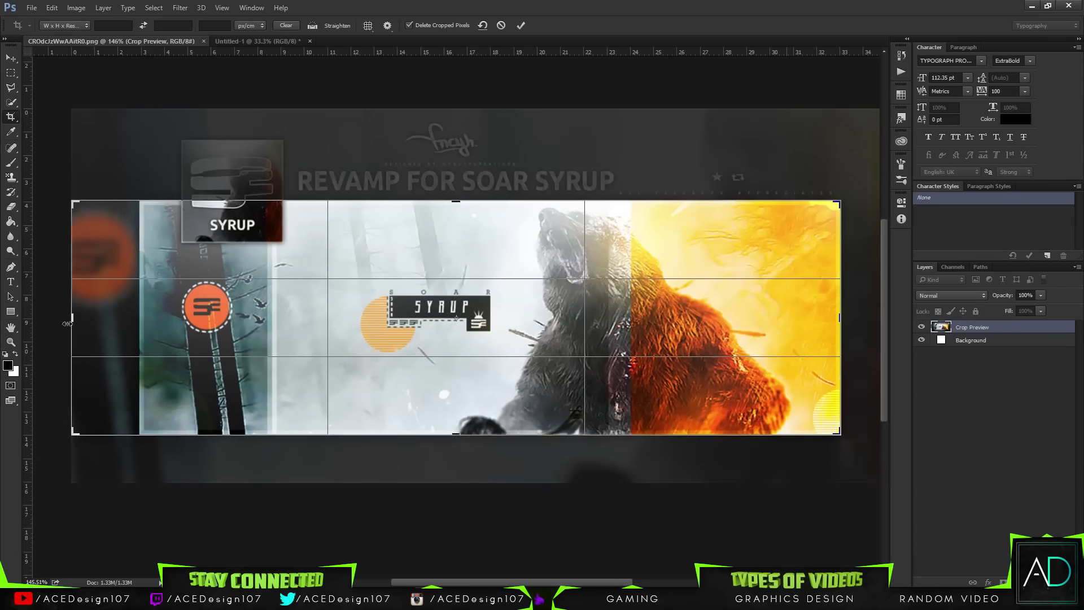
left_click_drag(67, 323, 102, 319)
key("Return")
Copy the cropped banner into Untitled-1 and scale it to about 349% so it fits the canvas's lower half
key("v")
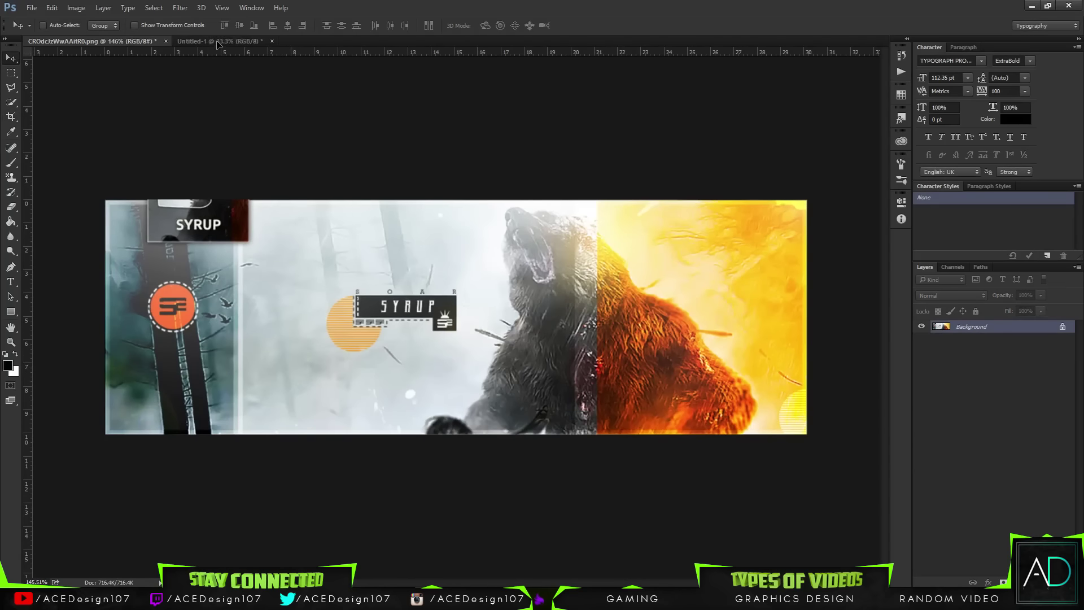
left_click_drag(217, 44, 557, 337)
key("ctrl+t")
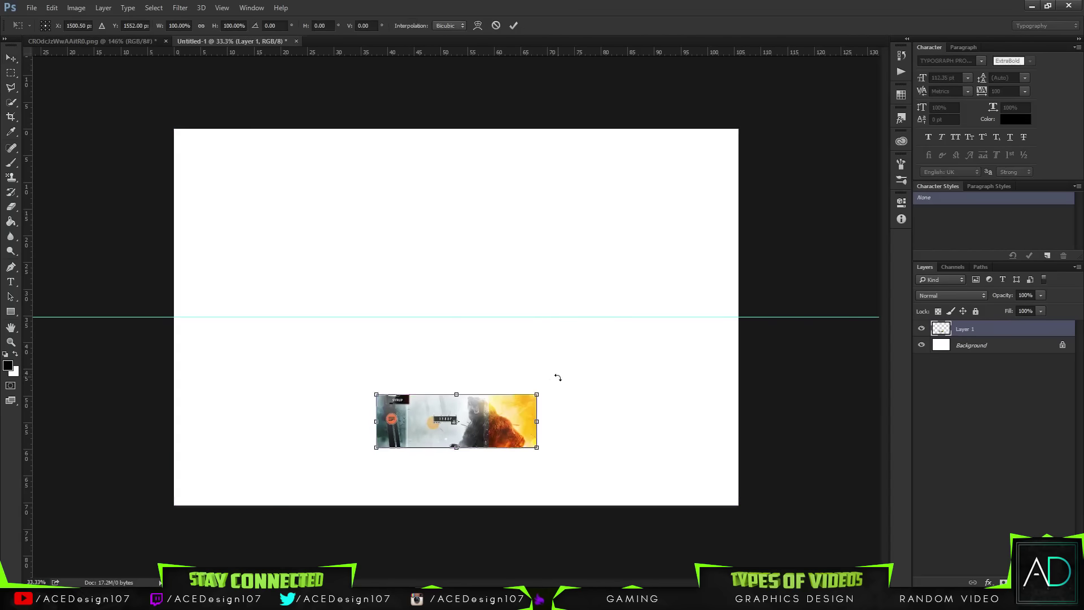
left_click_drag(537, 394, 719, 298)
left_click_drag(599, 443, 600, 433)
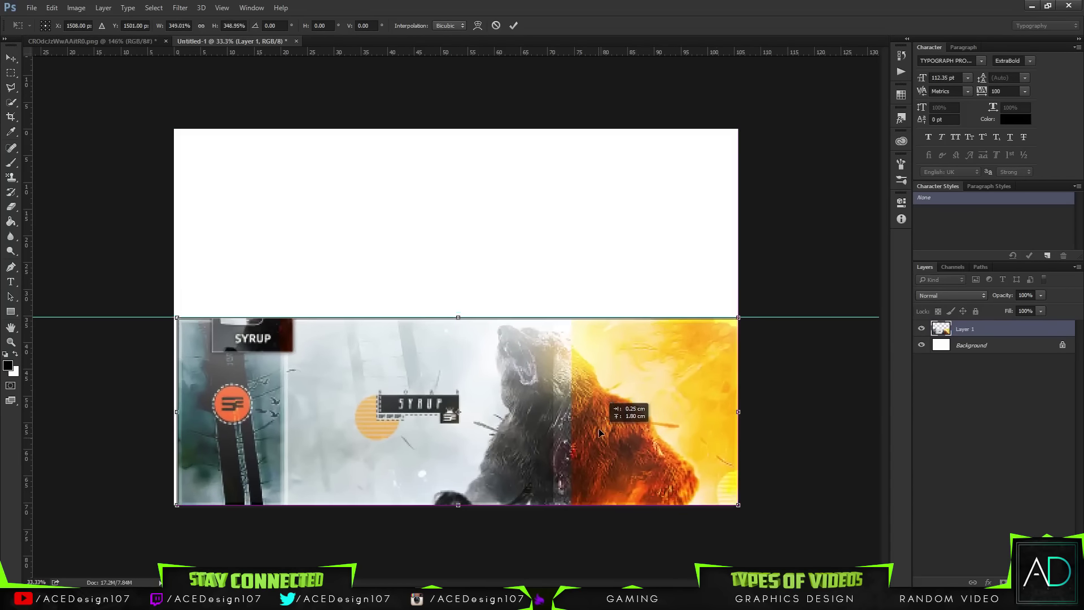
key("Return")
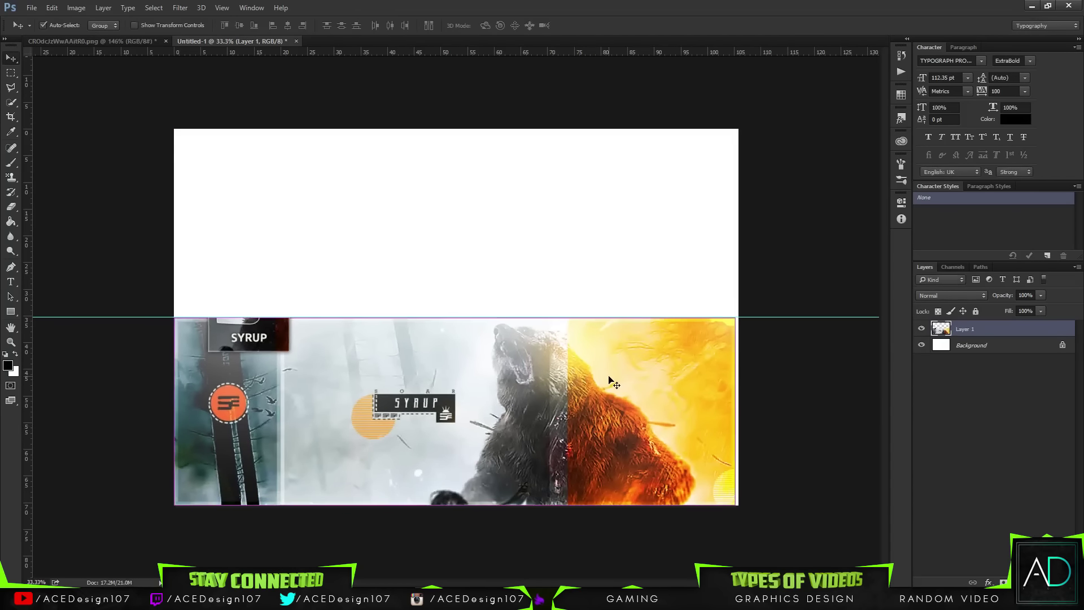
Stretch the banner layer's width to 100.54% so it spans the canvas, and clear the horizontal guide
key("ctrl+t")
left_click_drag(730, 411, 734, 411)
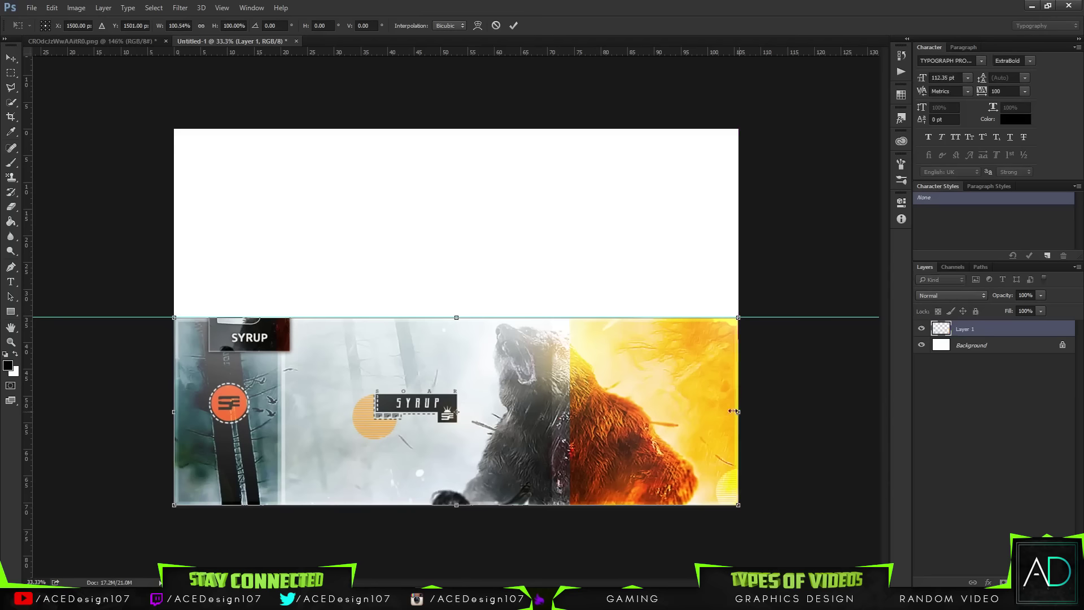
key("Return")
key("ctrl+t")
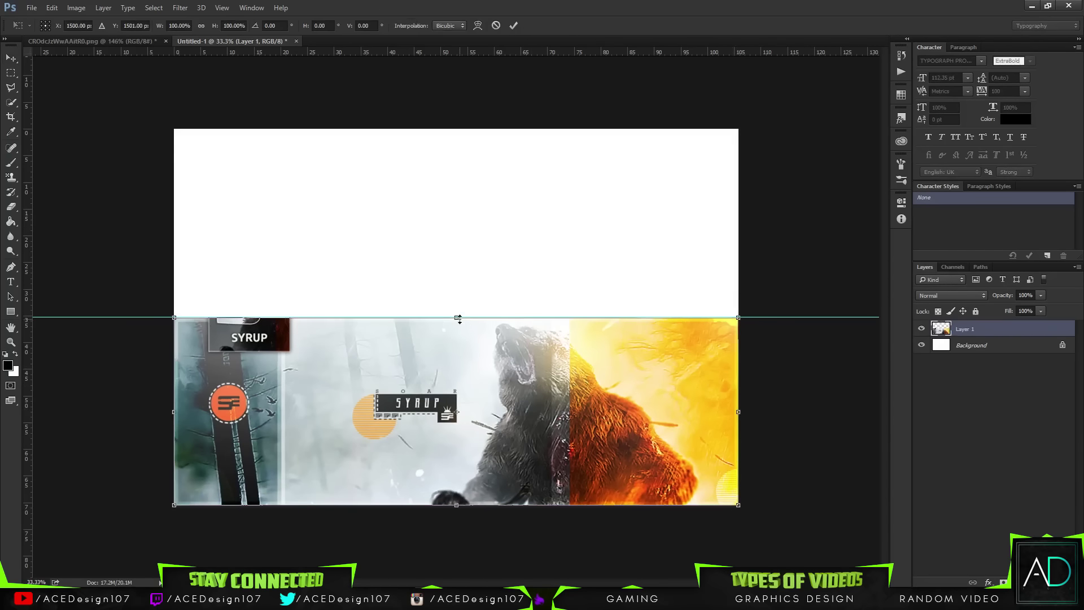
key("Return")
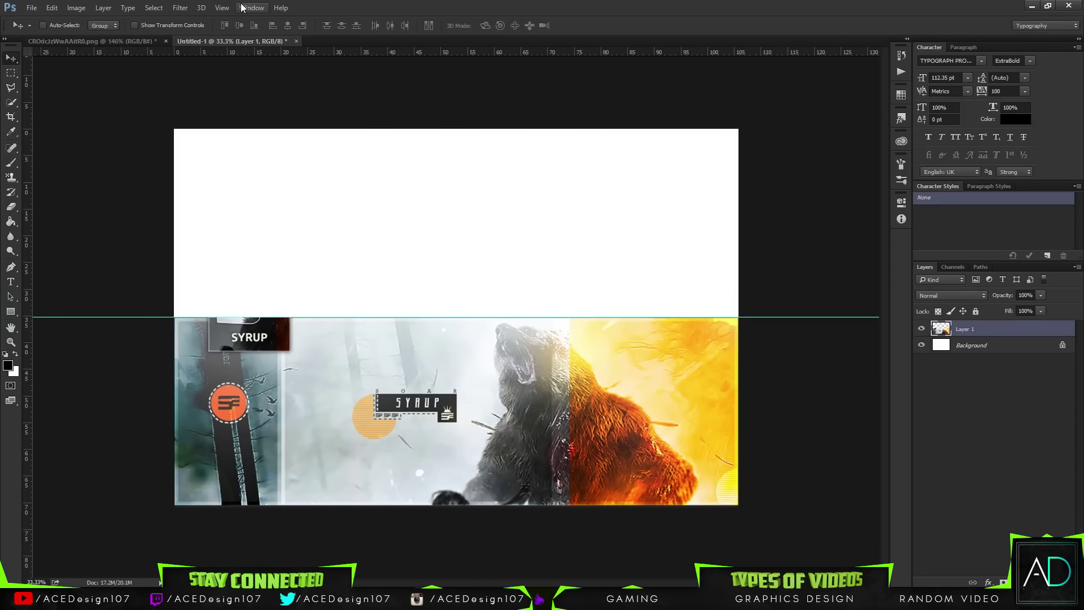
left_click(222, 7)
left_click(256, 263)
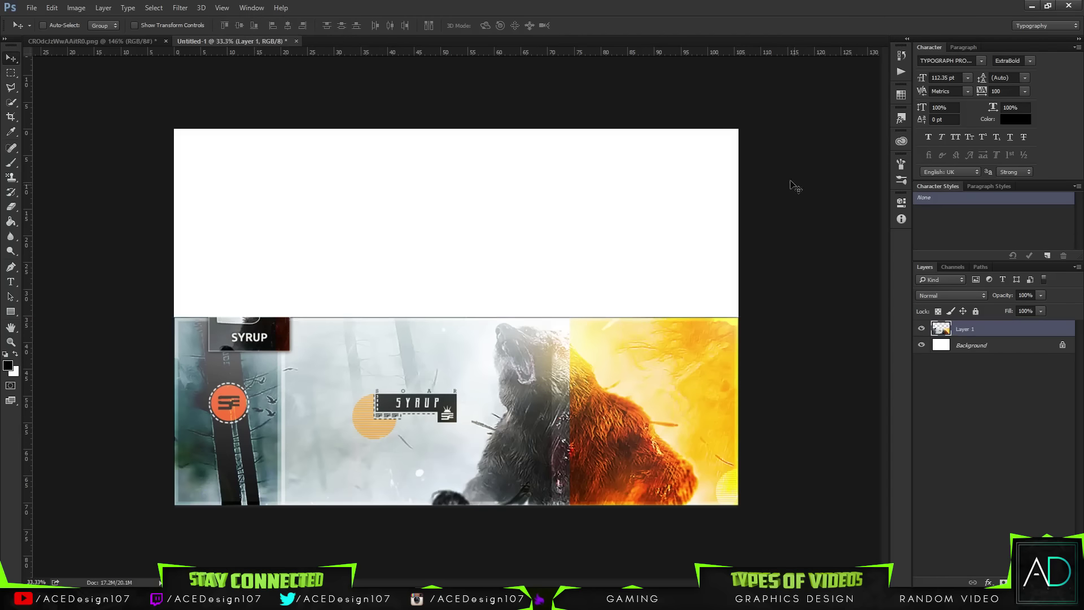
key("m")
left_click_drag(755, 117, 70, 297)
left_click_drag(34, 315, 29, 316)
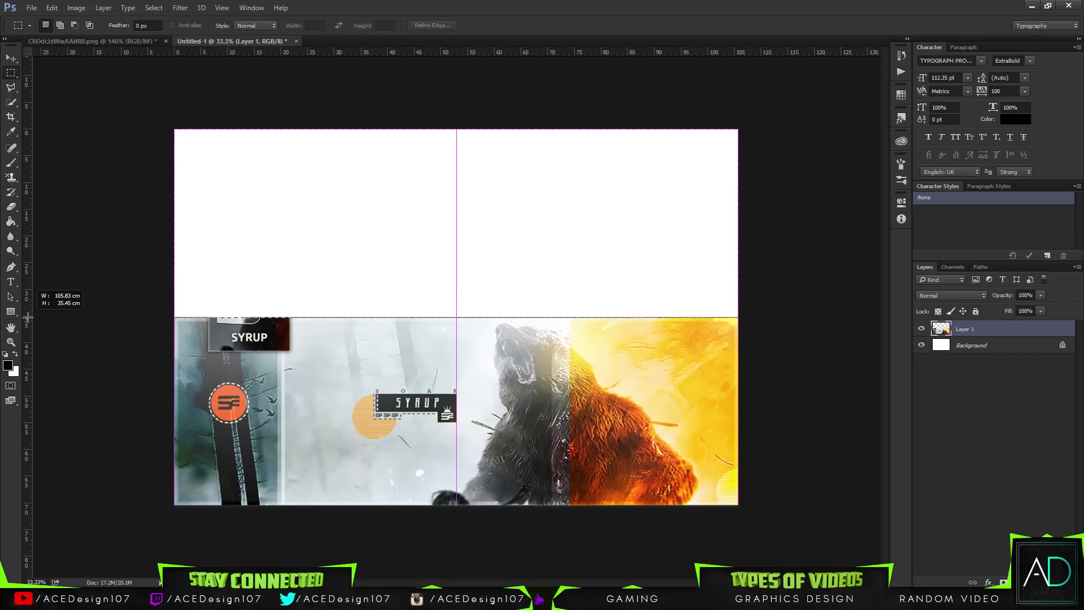
key("ctrl+semicolon")
key("ctrl+d")
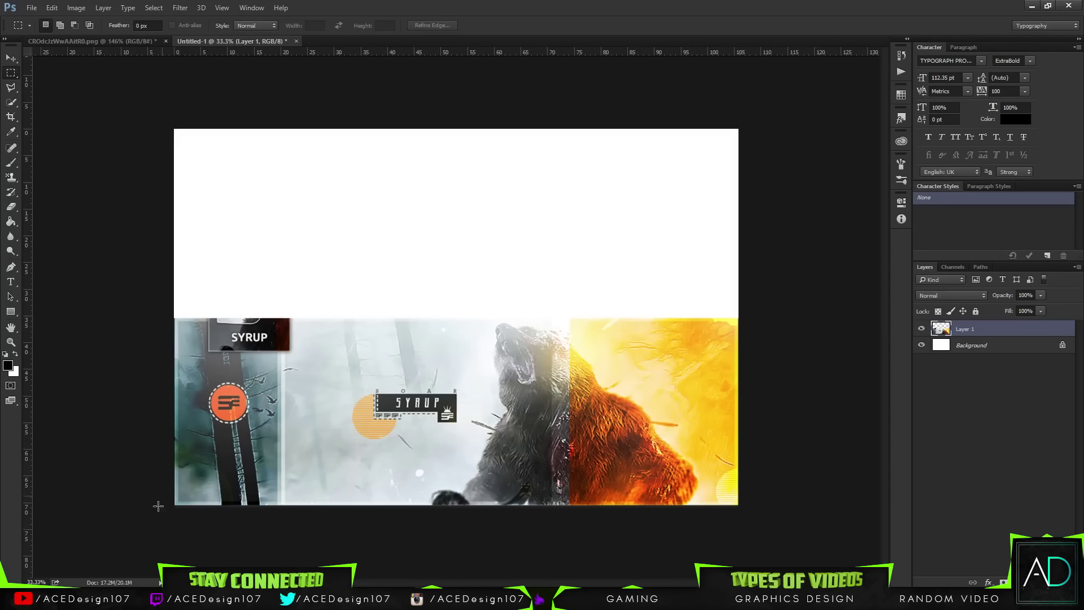
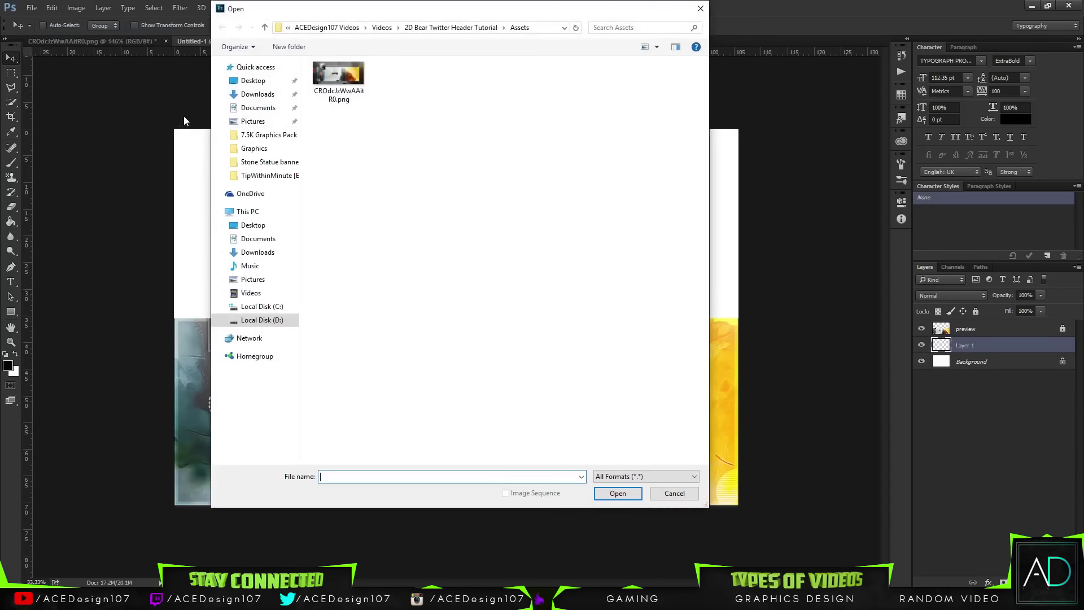
Browse the D drive to the 2D Bear Twitter Header Tutorial's Assets folder and look for the bear picture
left_click(261, 320)
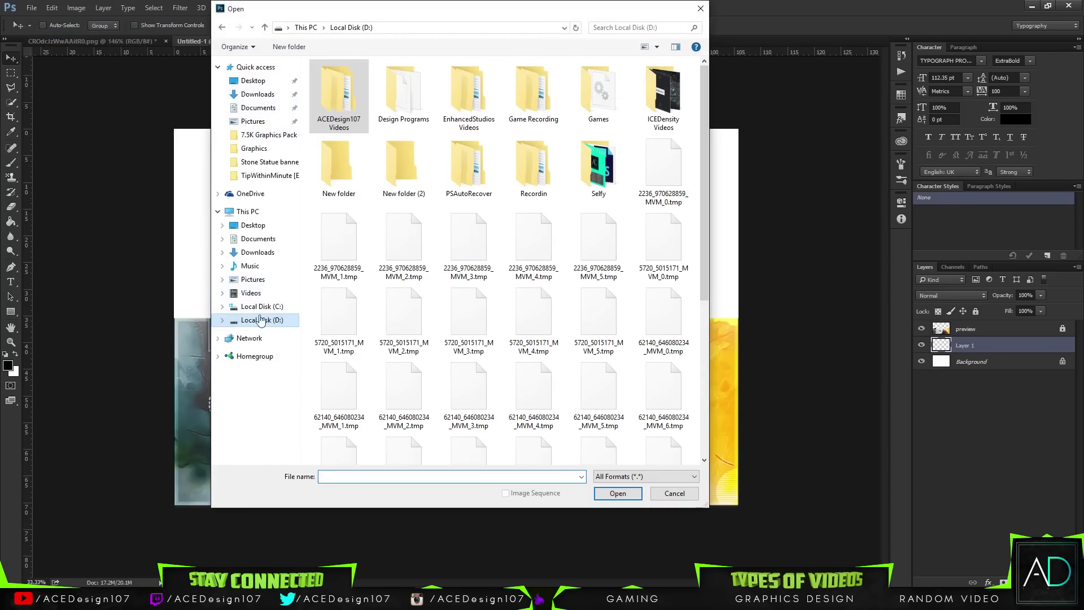
double_click(338, 96)
double_click(339, 80)
scroll(350, 282, "down", 5)
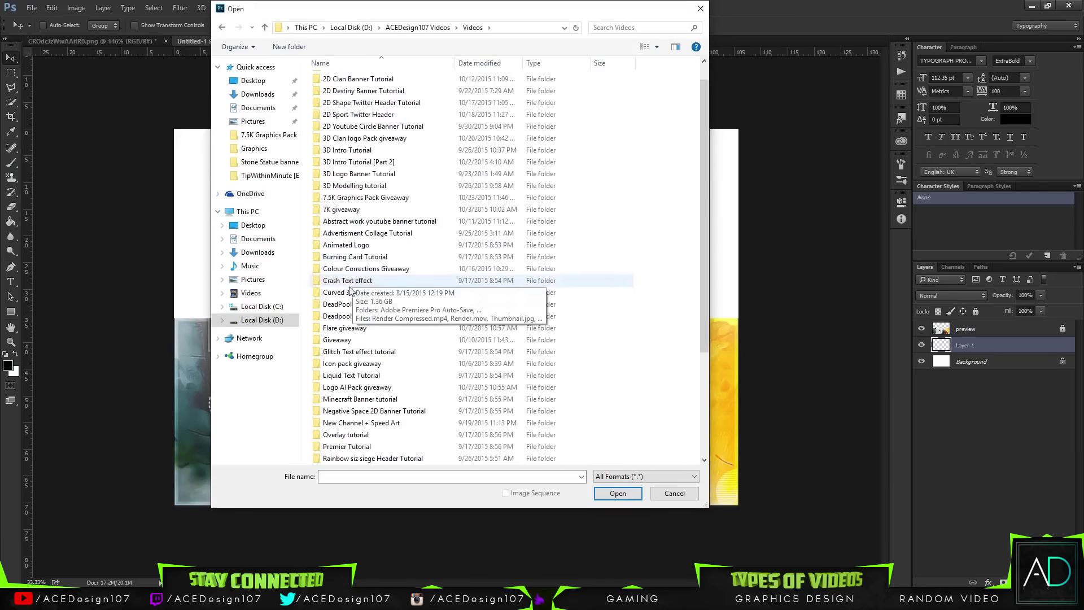
scroll(356, 169, "up", 6)
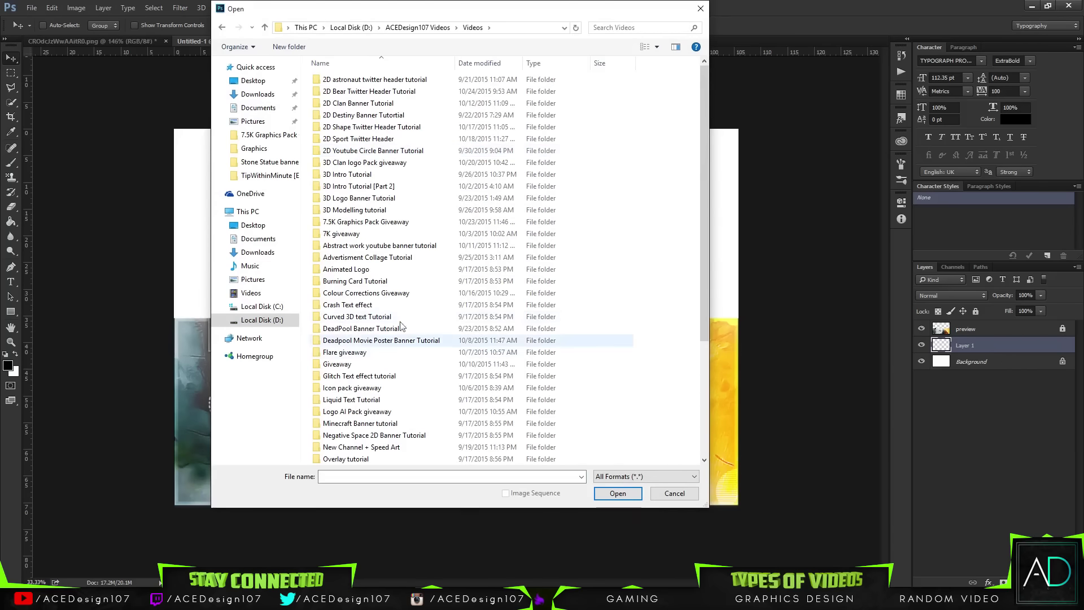
scroll(339, 215, "down", 5)
scroll(367, 226, "up", 5)
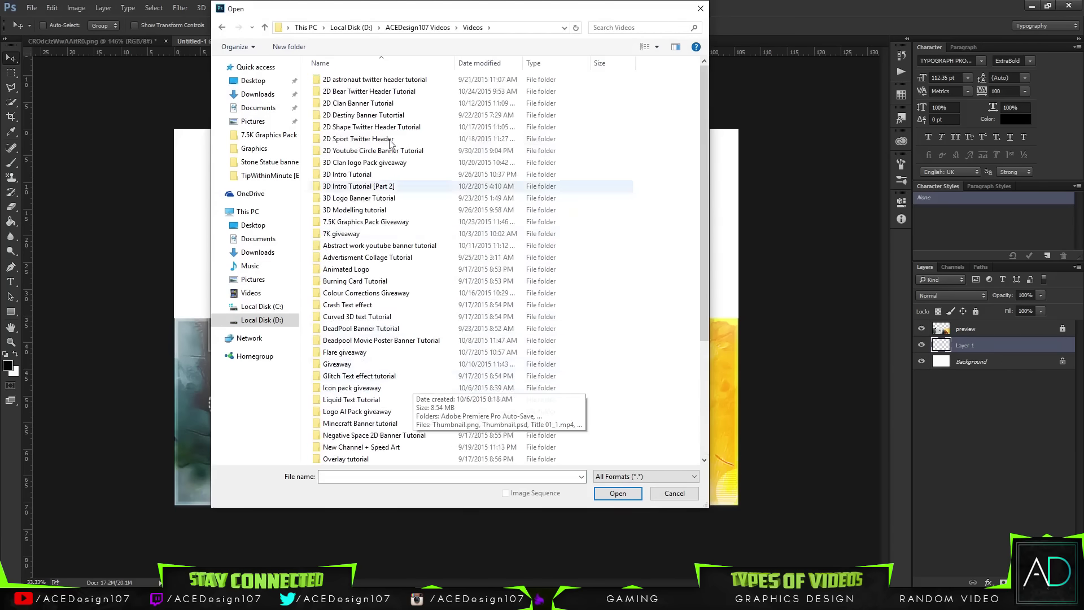
double_click(364, 93)
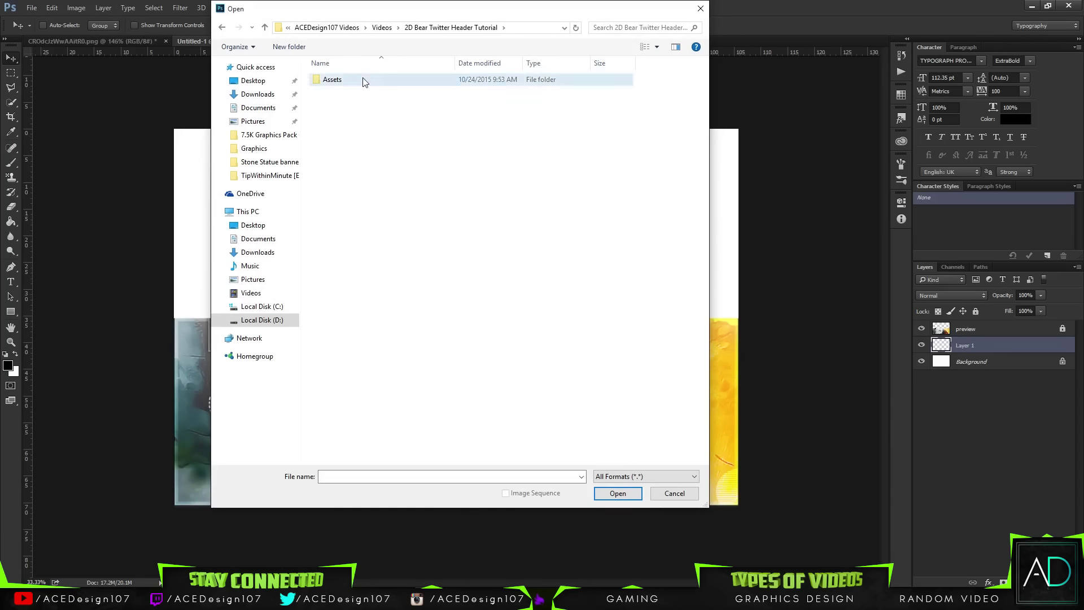
double_click(363, 79)
left_click(363, 82)
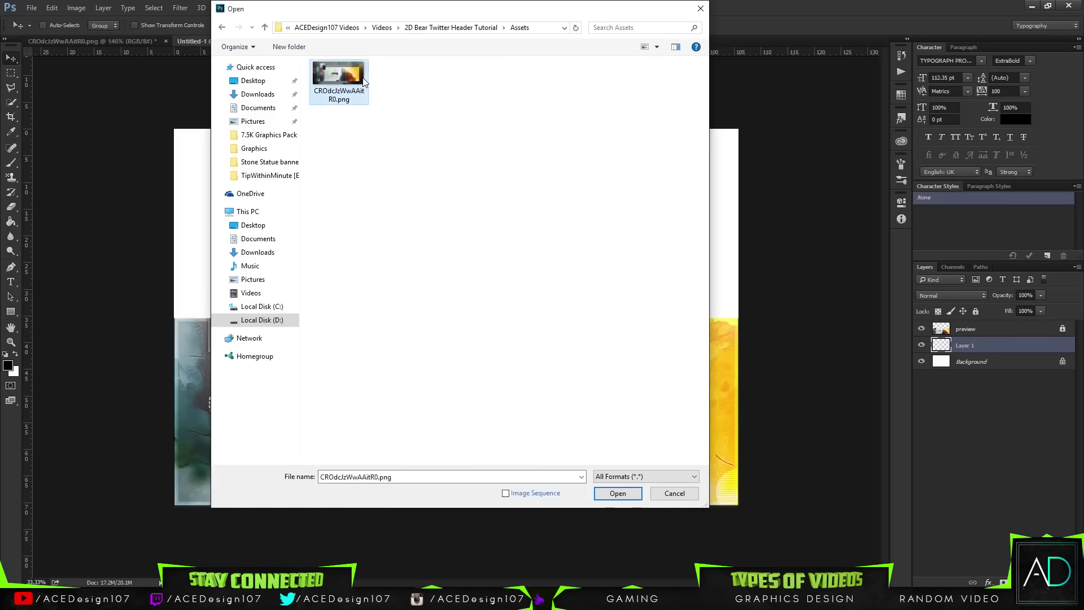
left_click(436, 28)
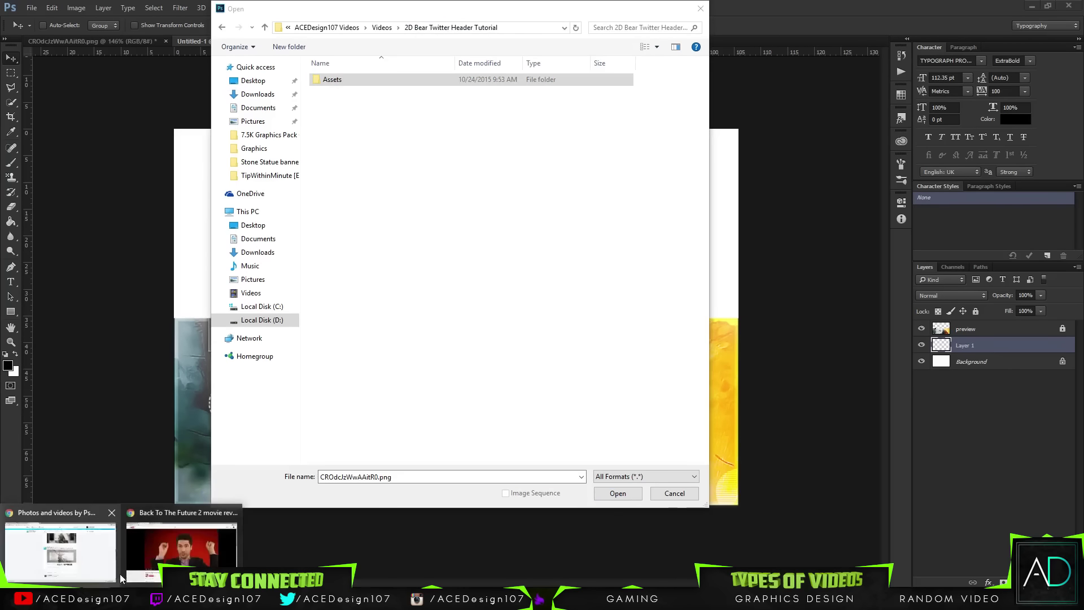
Switch to Chrome and save the Tomb Raider bear image as rise_of_the_tomb_raider-lara-vs-wild.jpg in the tutorial's Assets folder
mouse_move(39, 548)
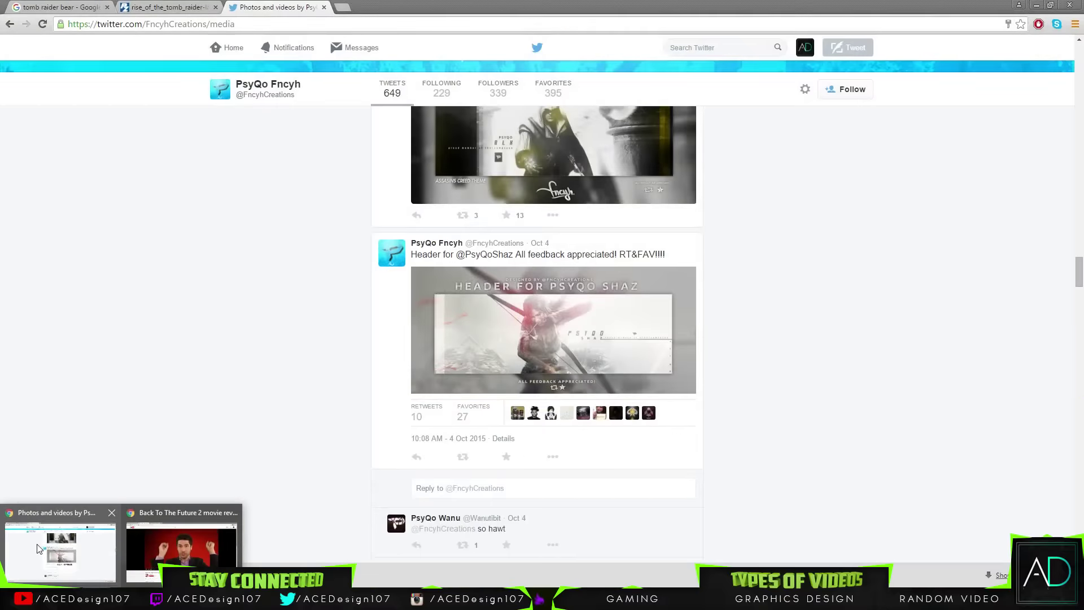
left_click(40, 549)
left_click(168, 7)
right_click(467, 232)
left_click(485, 240)
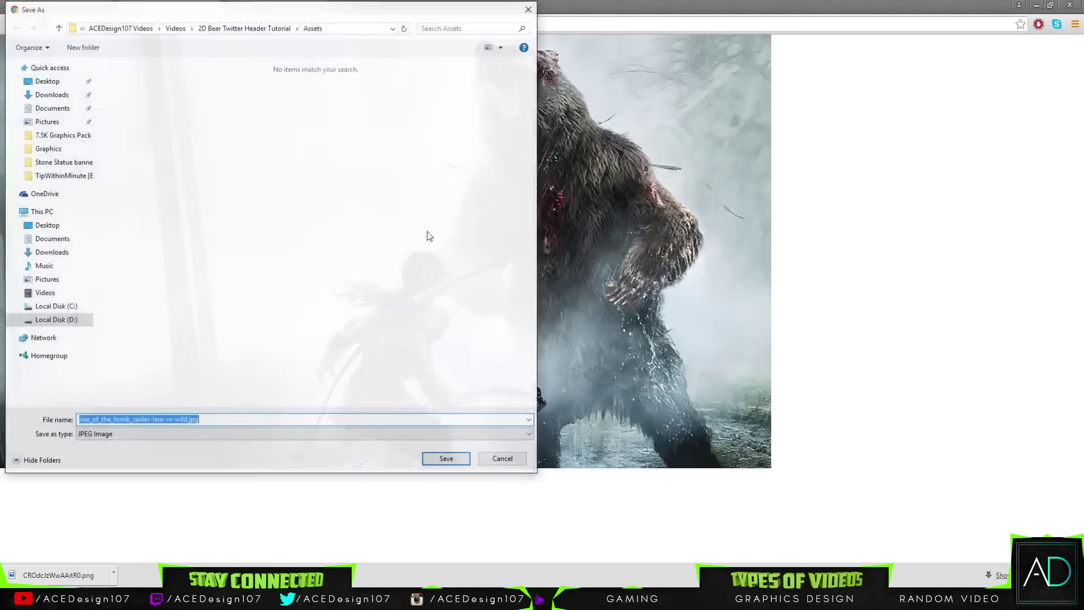
left_click(439, 458)
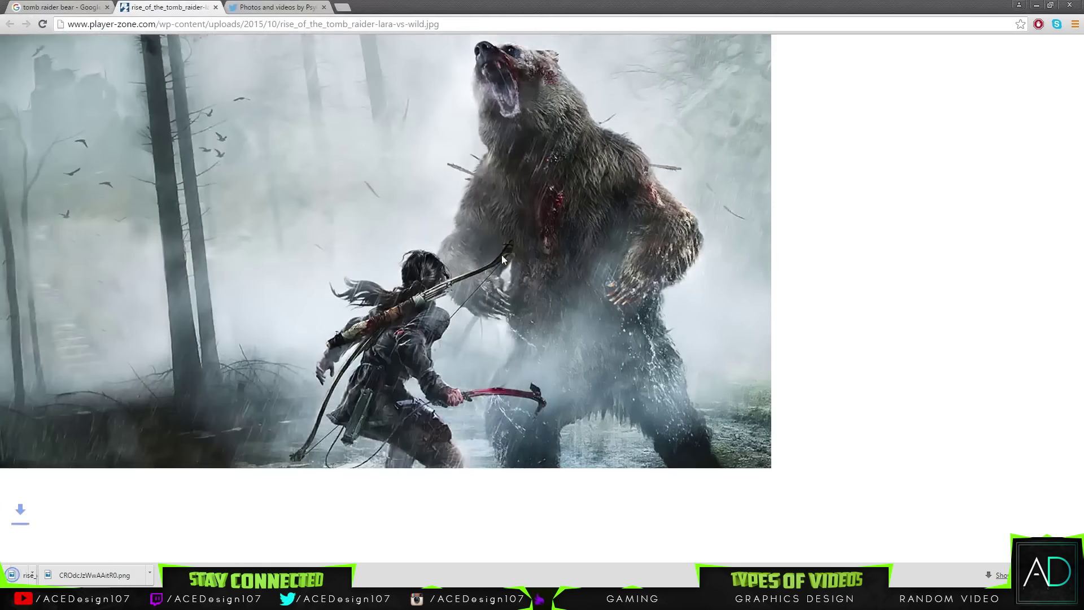
Return to Photoshop and open rise_of_the_tomb_raider-lara-vs-wild.jpg from the Assets folder
left_click(424, 547)
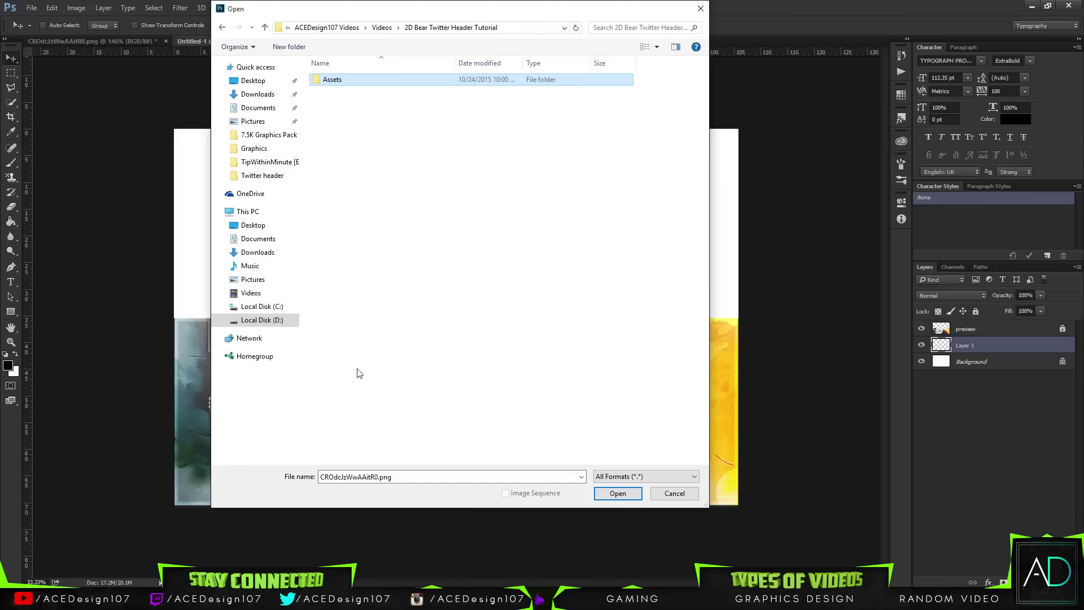
double_click(405, 86)
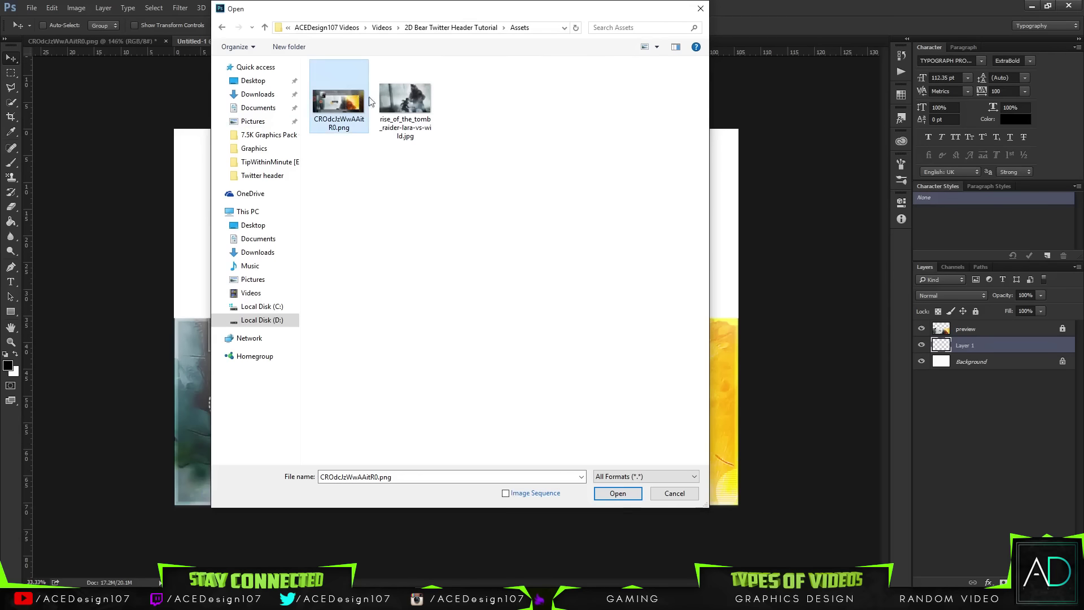
left_click(406, 101)
left_click(612, 497)
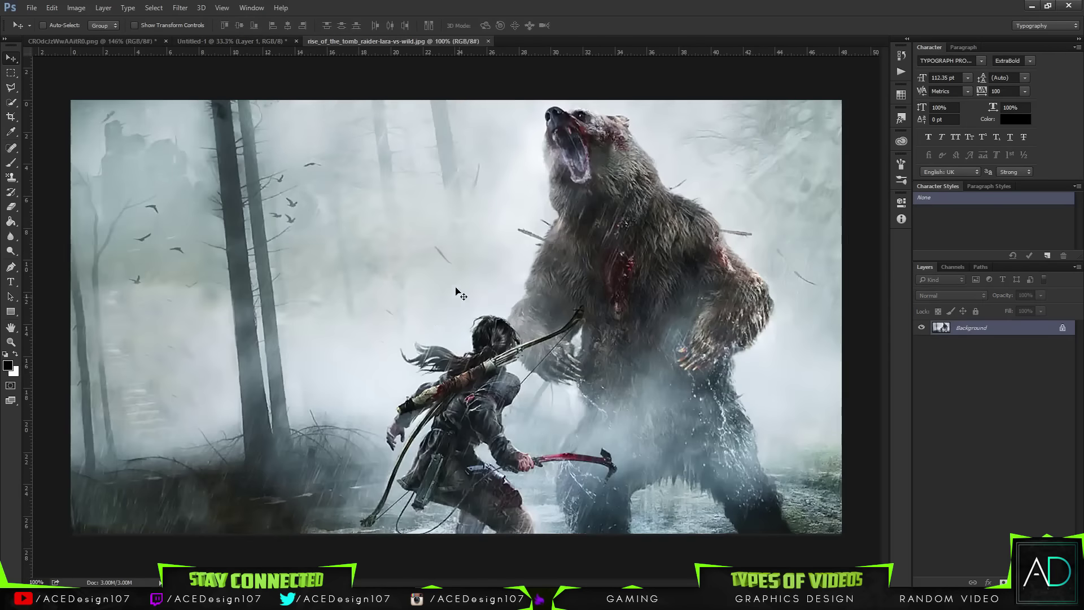
Copy the bear picture into Untitled-1 and move it to the middle of the canvas's upper half
left_click(253, 44)
key("ctrl+v")
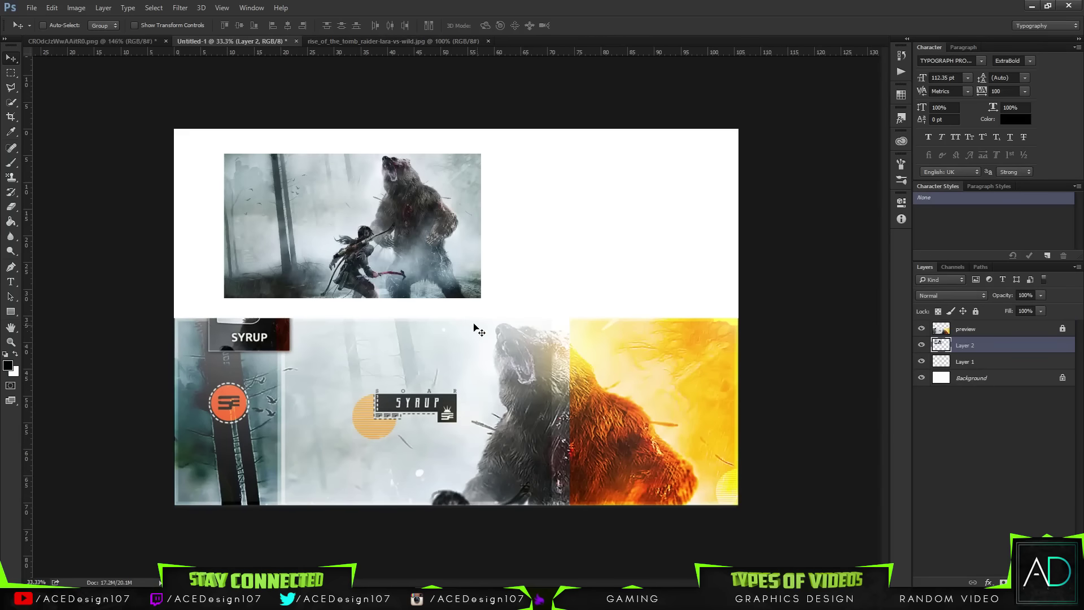
left_click_drag(474, 314, 559, 321)
Scale the bear layer proportionally to about 233.5% and align its upper right corner with the canvas corner
key("ctrl+t")
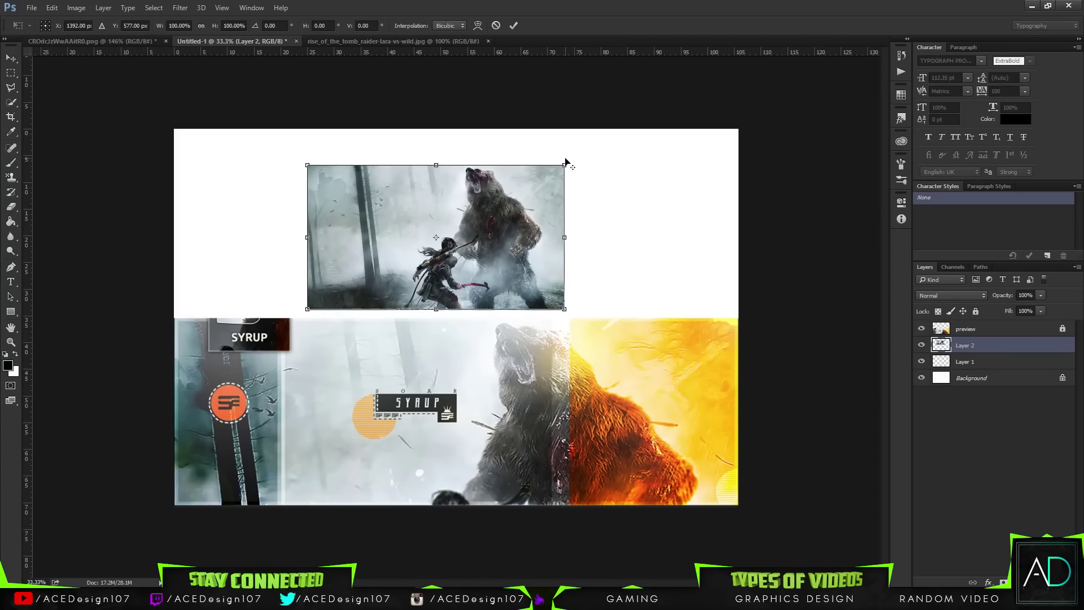
left_click_drag(566, 165, 713, 108)
left_click_drag(609, 165, 631, 219)
left_click_drag(718, 145, 852, 69)
left_click_drag(672, 199, 638, 268)
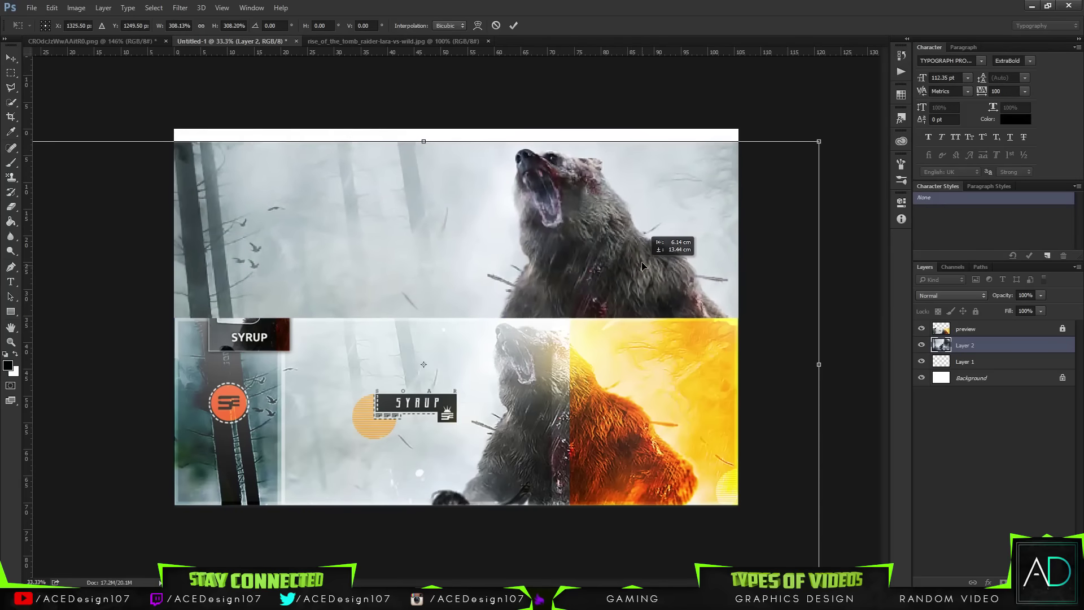
left_click_drag(815, 141, 793, 148)
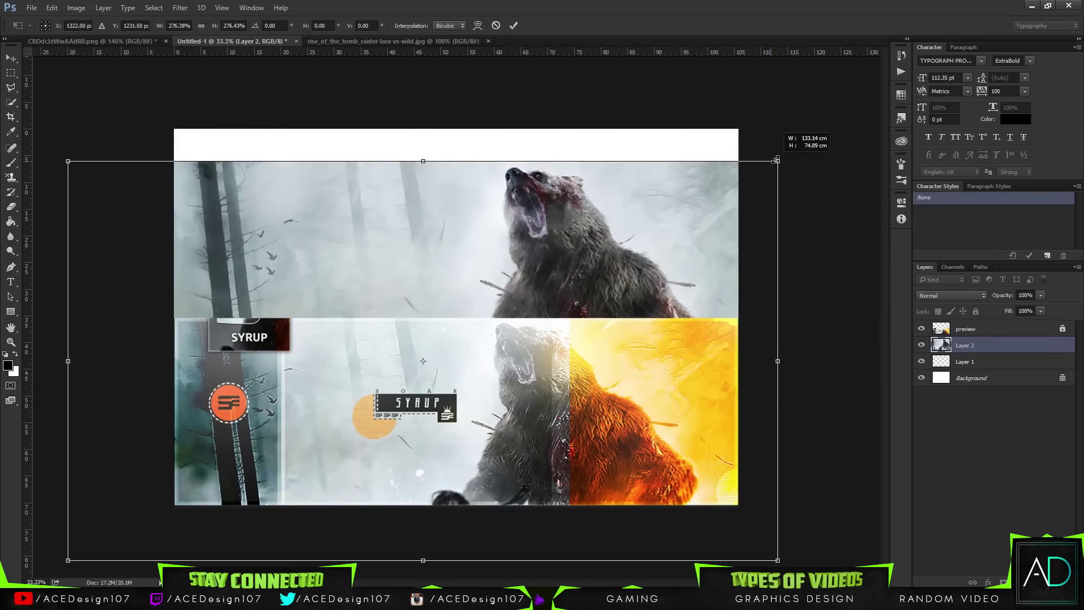
left_click_drag(649, 241, 638, 220)
left_click_drag(778, 129, 747, 144)
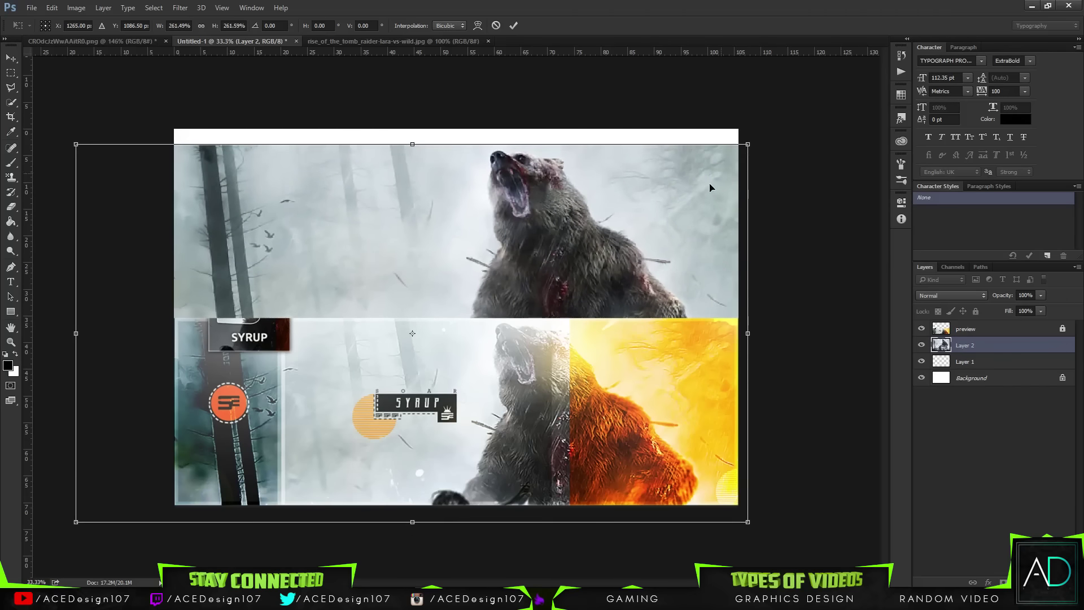
left_click_drag(710, 187, 704, 172)
left_click_drag(746, 128, 718, 146)
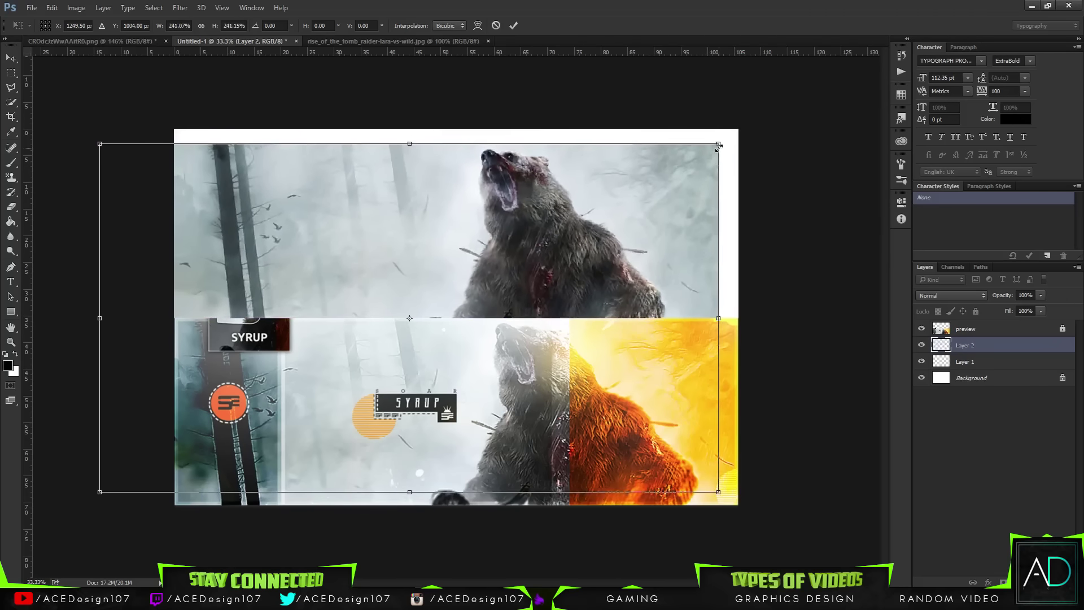
left_click_drag(682, 197, 695, 180)
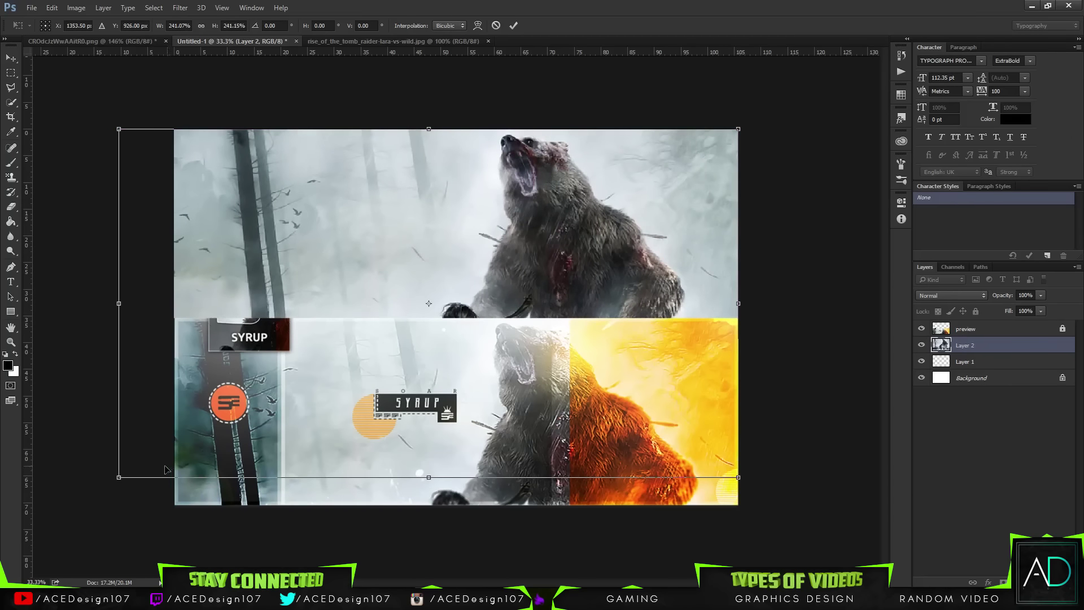
left_click_drag(119, 477, 129, 465)
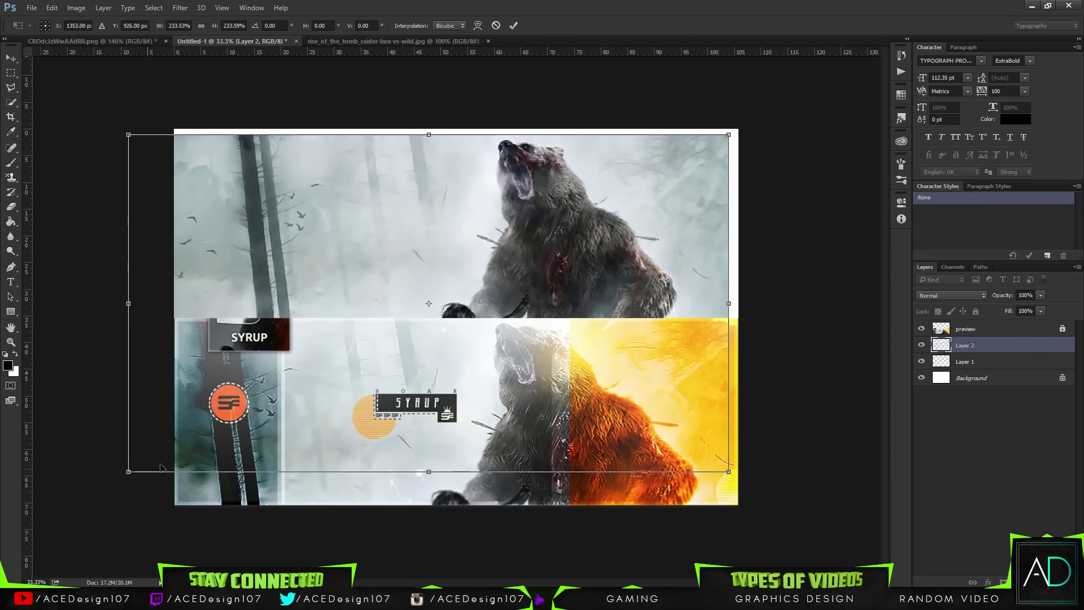
left_click_drag(271, 406, 280, 407)
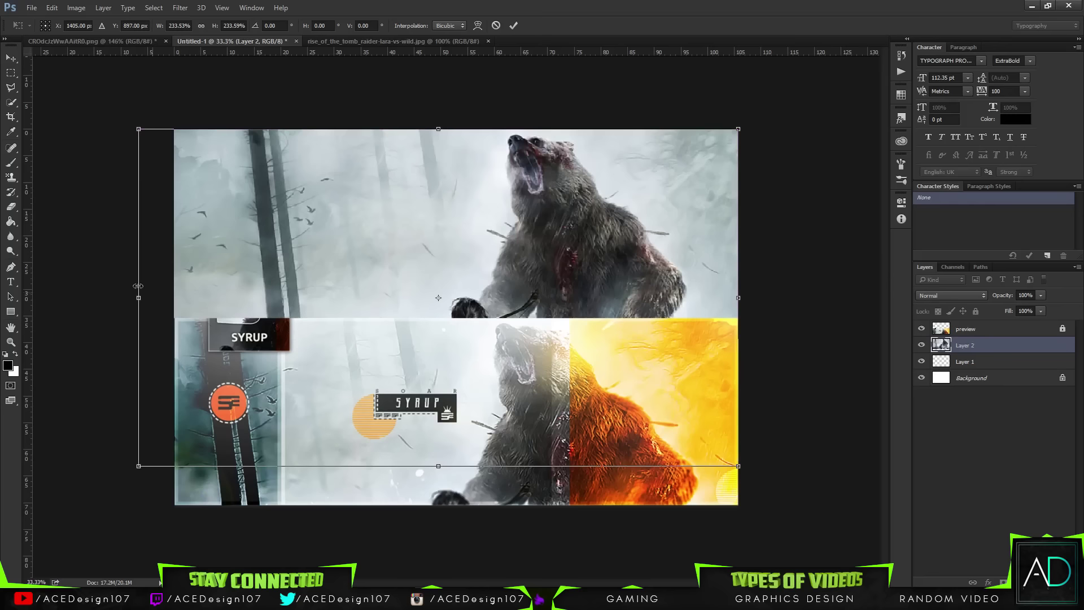
Stretch the bear layer's width outward from its left edge to match the reference banner, and apply the transform
left_click_drag(137, 298, 77, 308)
key("ctrl+z")
key("Return")
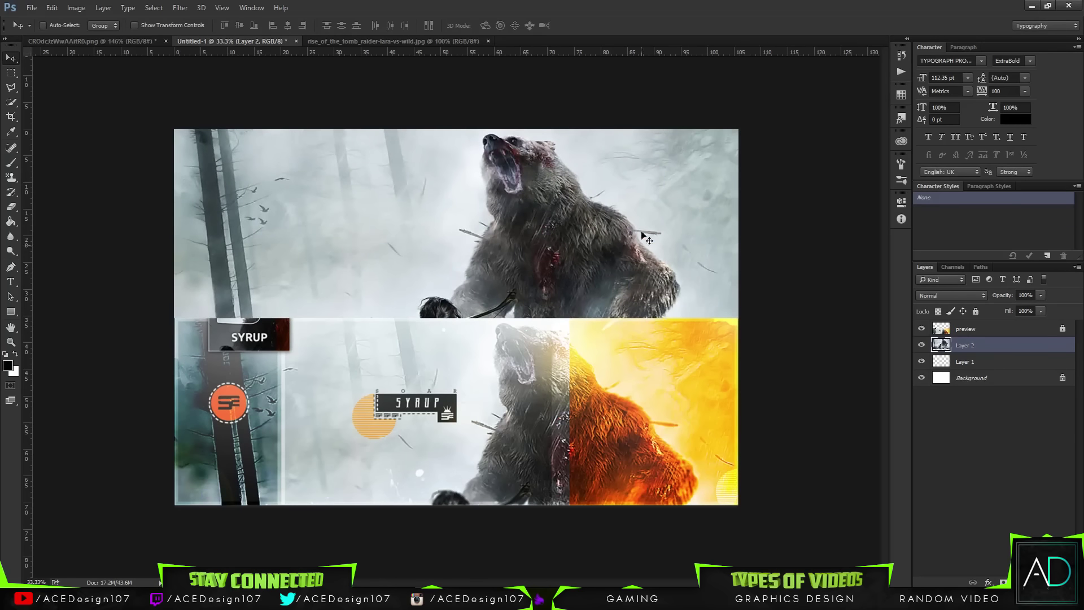
Place a vertical guide through the tree trunks near the reference's left side and narrow the bear layer slightly from its left edge
mouse_move(29, 89)
left_mouse_down()
mouse_move(85, 90)
mouse_move(30, 102)
left_mouse_up()
left_click_drag(27, 224, 260, 220)
key("ctrl+t")
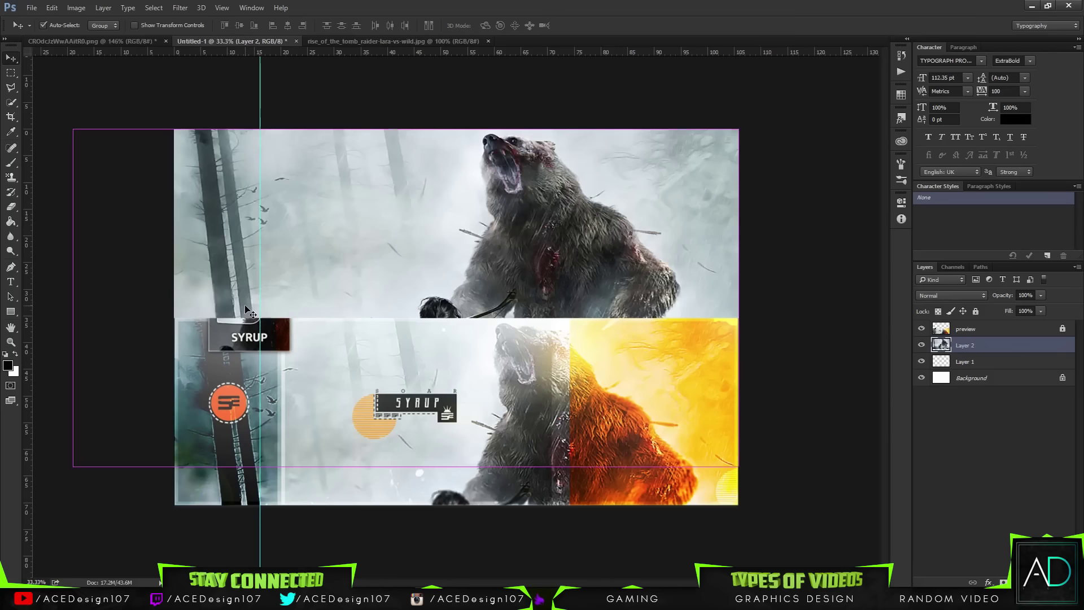
left_click_drag(75, 298, 83, 299)
key("Return")
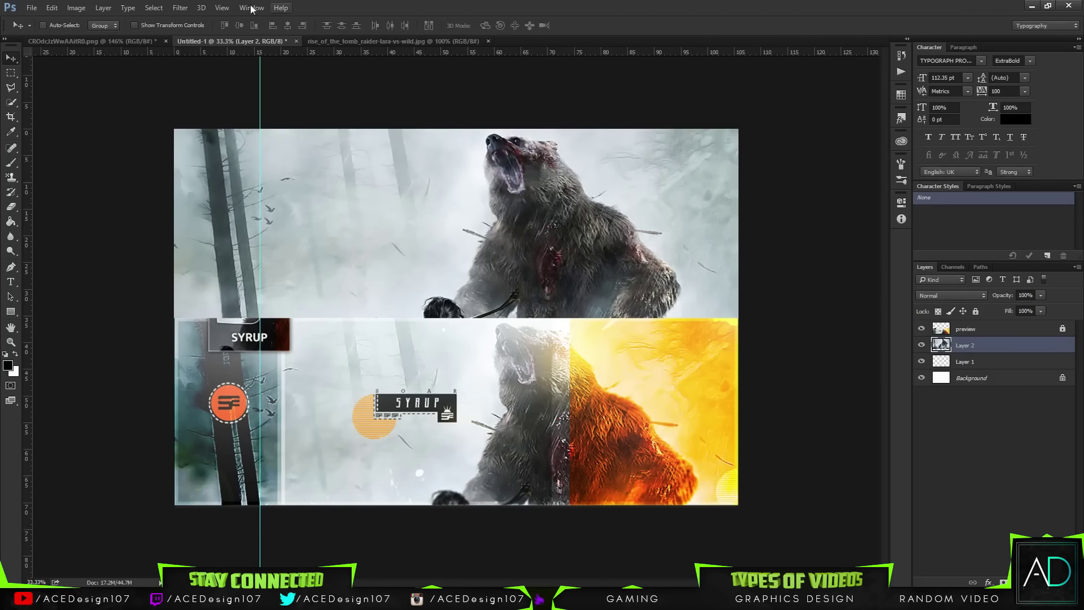
Clear the vertical guide and delete the empty Layer 1
left_click(230, 8)
left_click(274, 265)
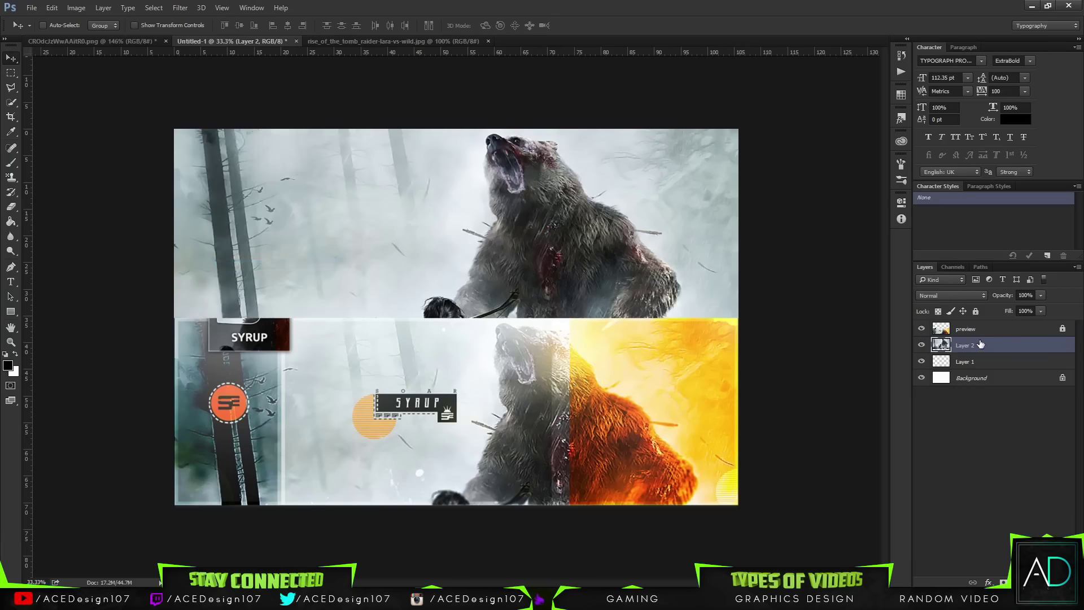
left_click(989, 362)
key("Delete")
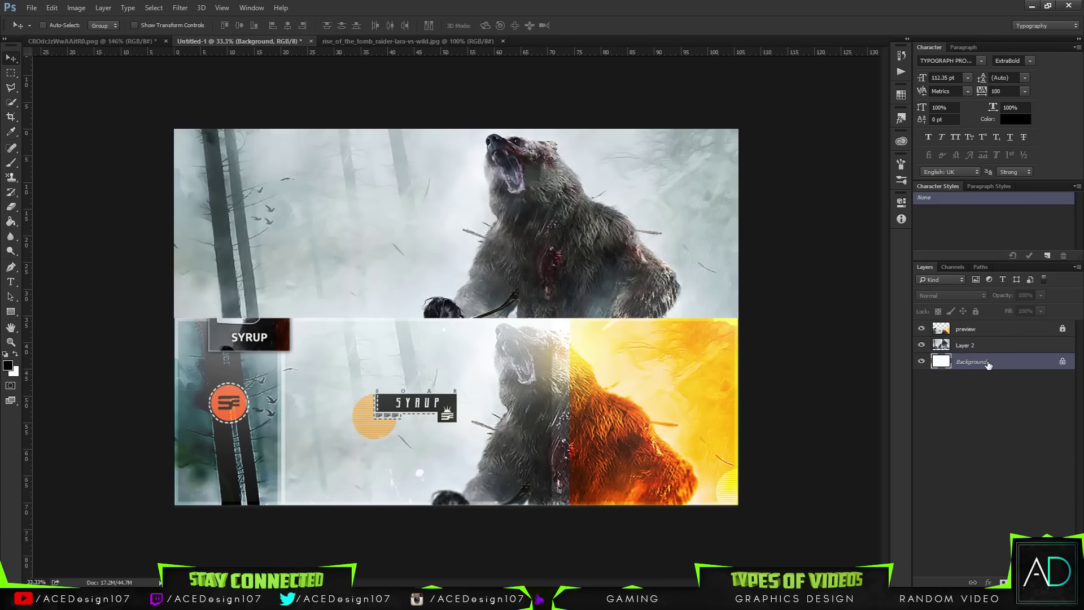
Unlock the preview layer and fully lock it again
left_click(981, 333)
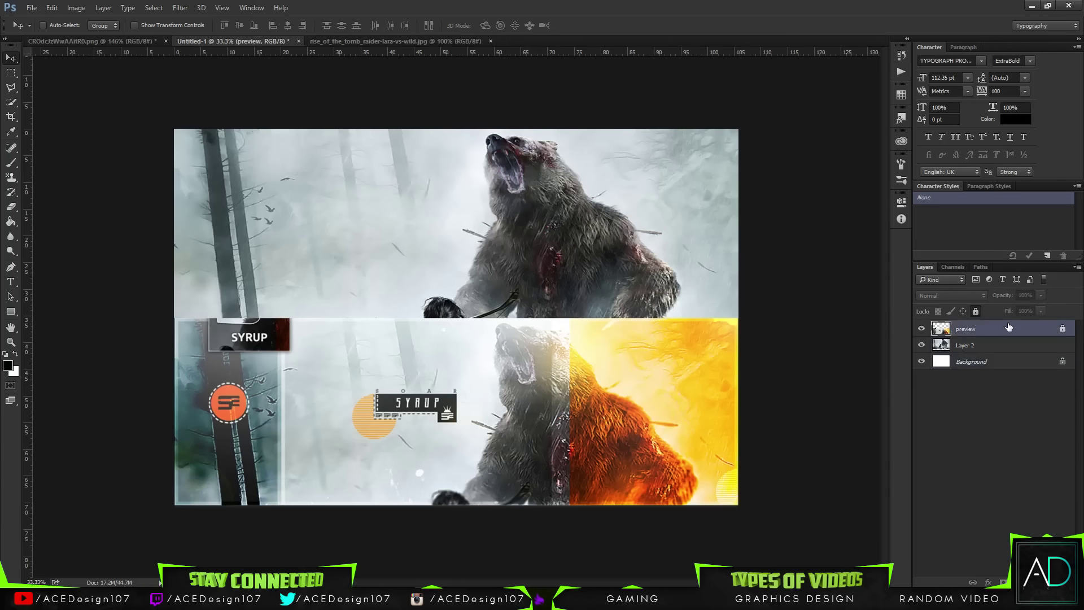
left_click(976, 311)
left_click_drag(1018, 308, 1040, 308)
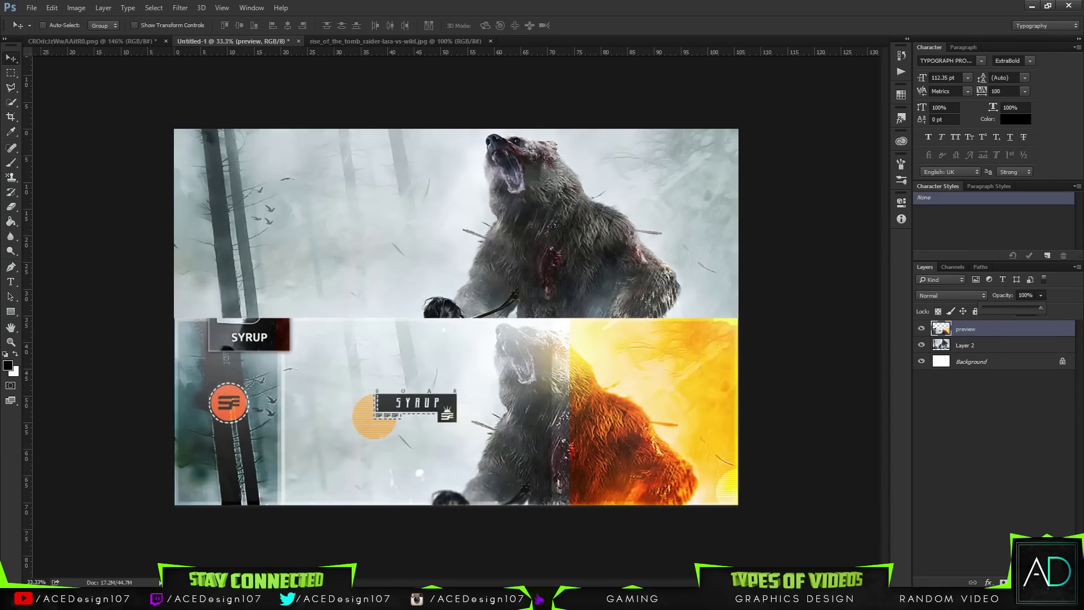
left_click(975, 311)
Make Layer 2 the active layer and activate the Quick Selection tool
left_click(1011, 346)
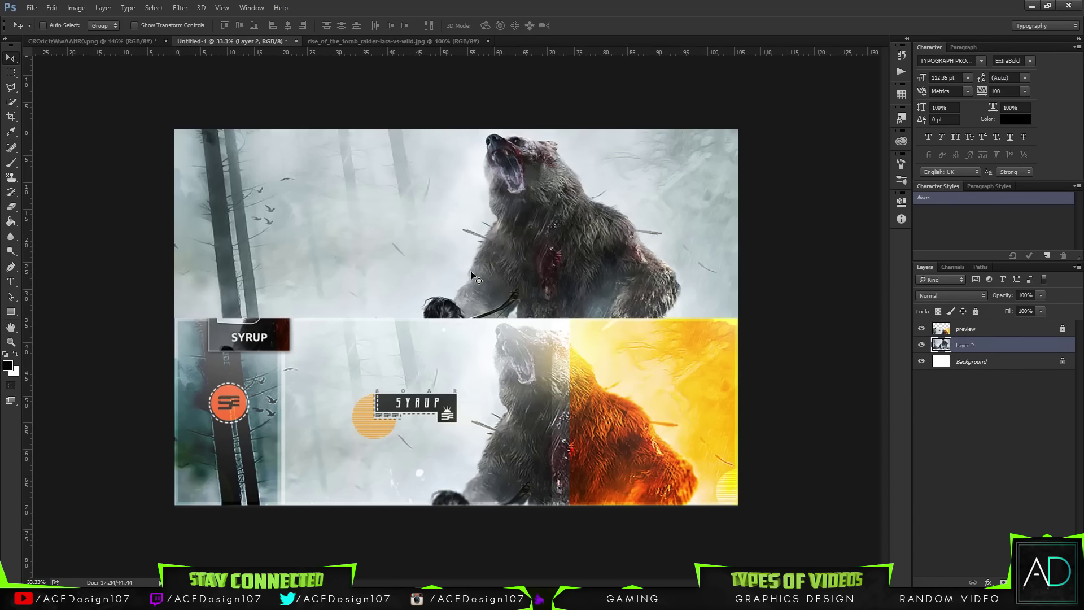
left_click(12, 104)
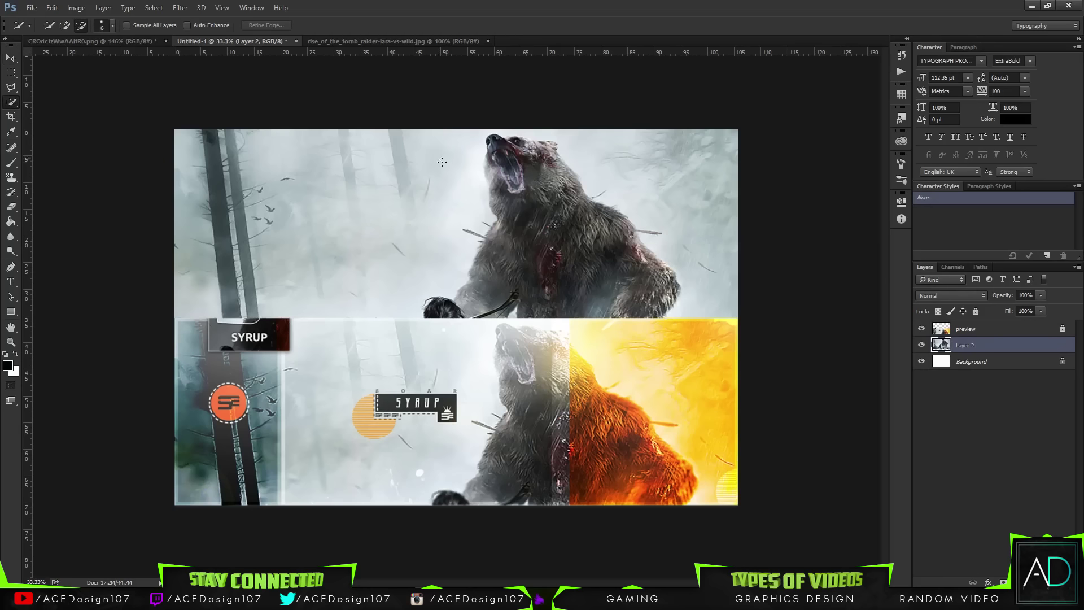
Try a Magic Wand selection on the bear, clear it, and return to the Quick Selection tool
right_click(14, 106)
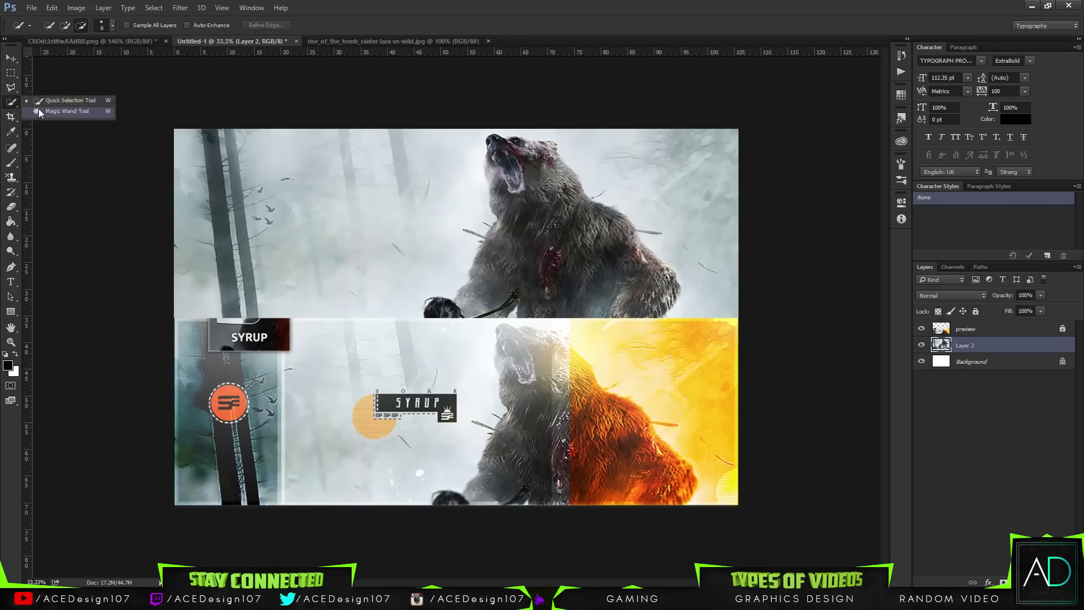
left_click(44, 111)
left_click(603, 241)
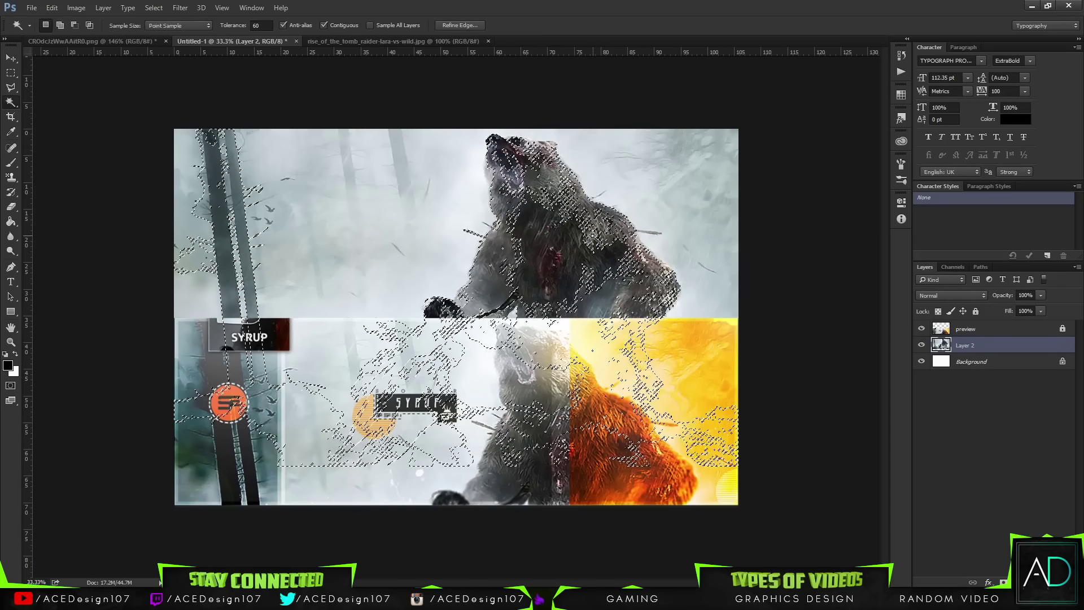
key("ctrl+d")
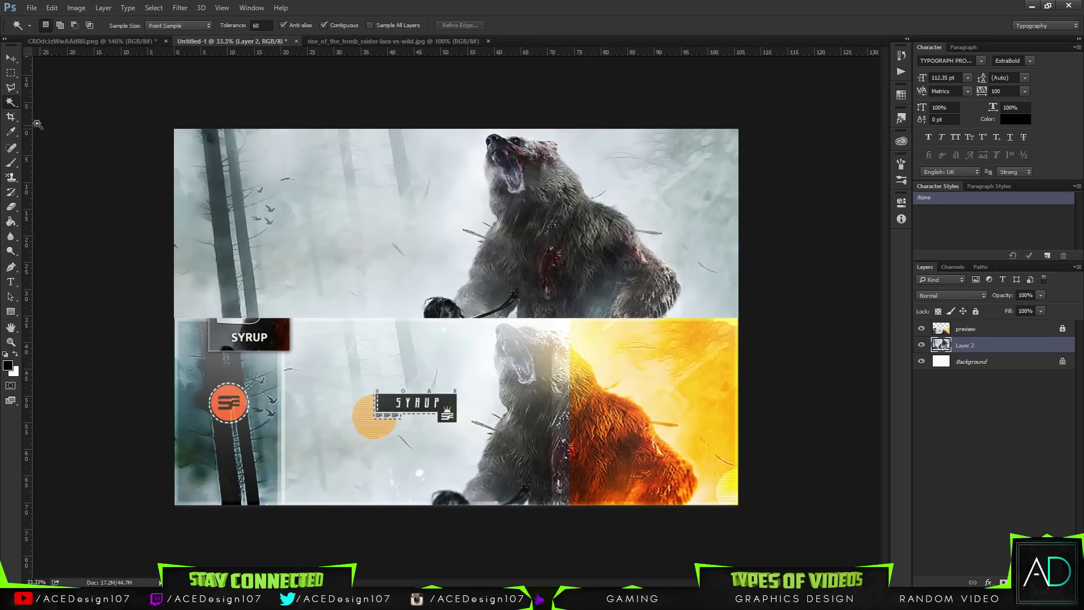
right_click(14, 106)
left_click(44, 102)
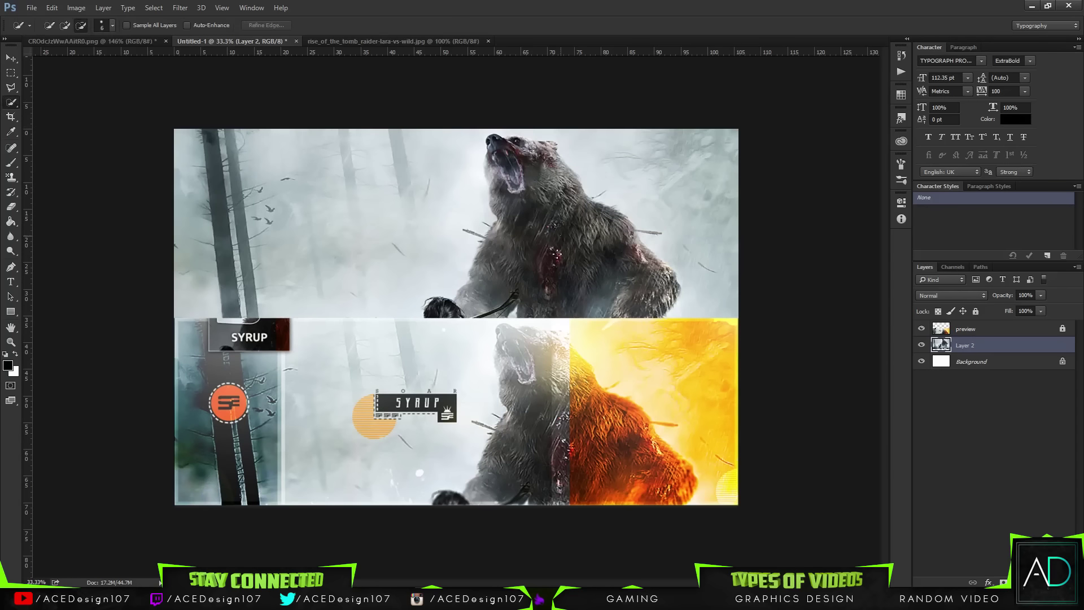
Select the bear's head and body on Layer 2 with Quick Selection, using an add brush of size 15
mouse_move(556, 254)
left_mouse_down()
mouse_move(551, 225)
mouse_move(566, 259)
mouse_move(530, 183)
mouse_move(532, 143)
mouse_move(505, 147)
mouse_move(490, 170)
left_mouse_up()
left_click(65, 25)
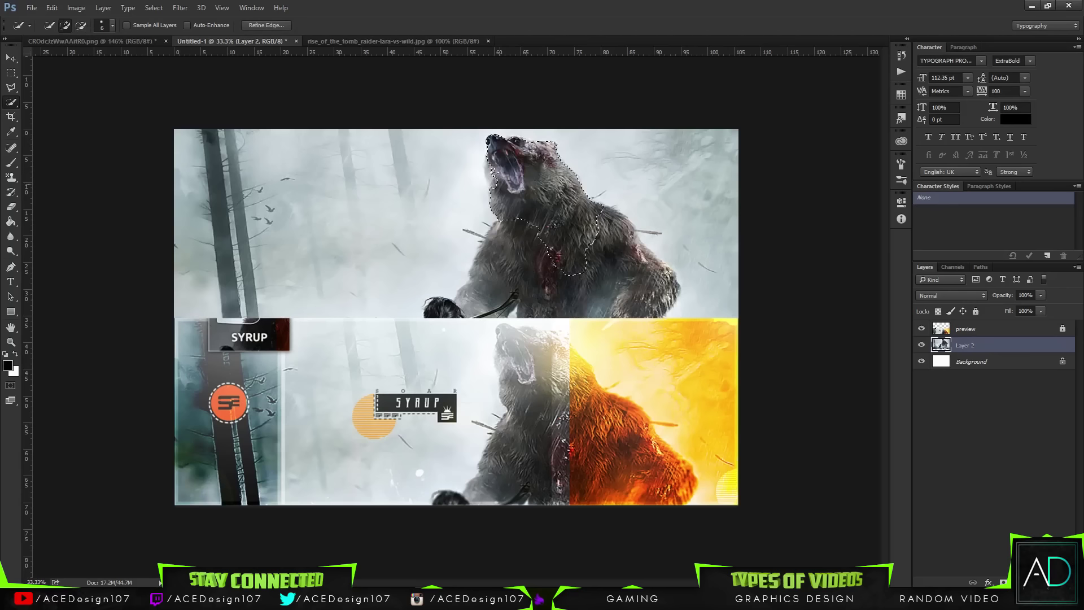
left_click(112, 25)
type("15")
key("Return")
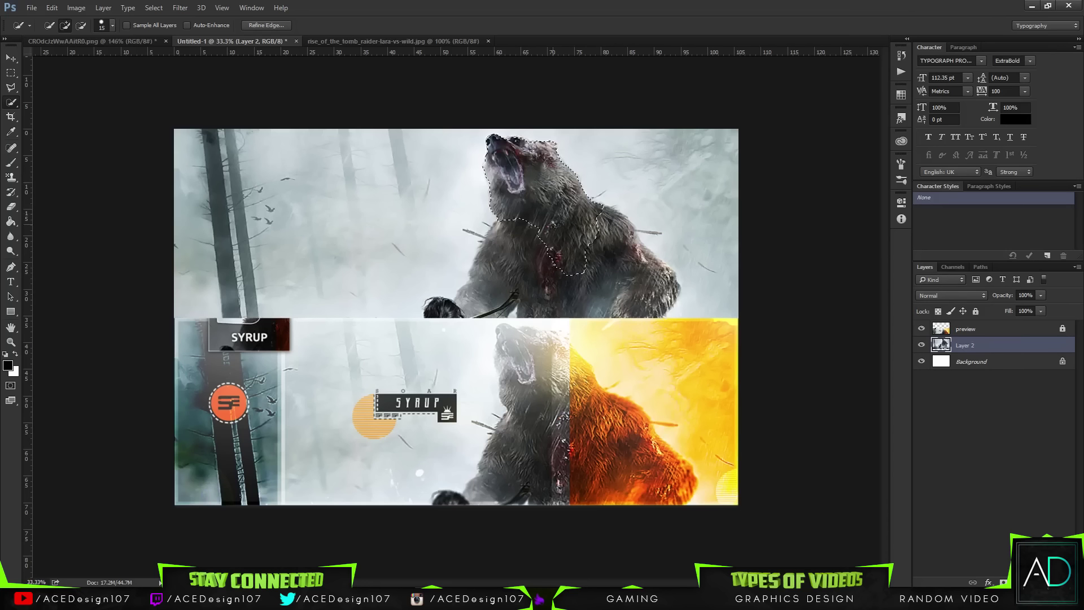
left_click_drag(493, 233, 477, 275)
mouse_move(545, 269)
left_mouse_down()
mouse_move(548, 300)
mouse_move(554, 290)
mouse_move(602, 301)
left_mouse_up()
left_click(574, 308)
left_click(558, 251)
Subtract the bear's head, muzzle and front side from the selection, keeping only the back half of its body
left_click(80, 25)
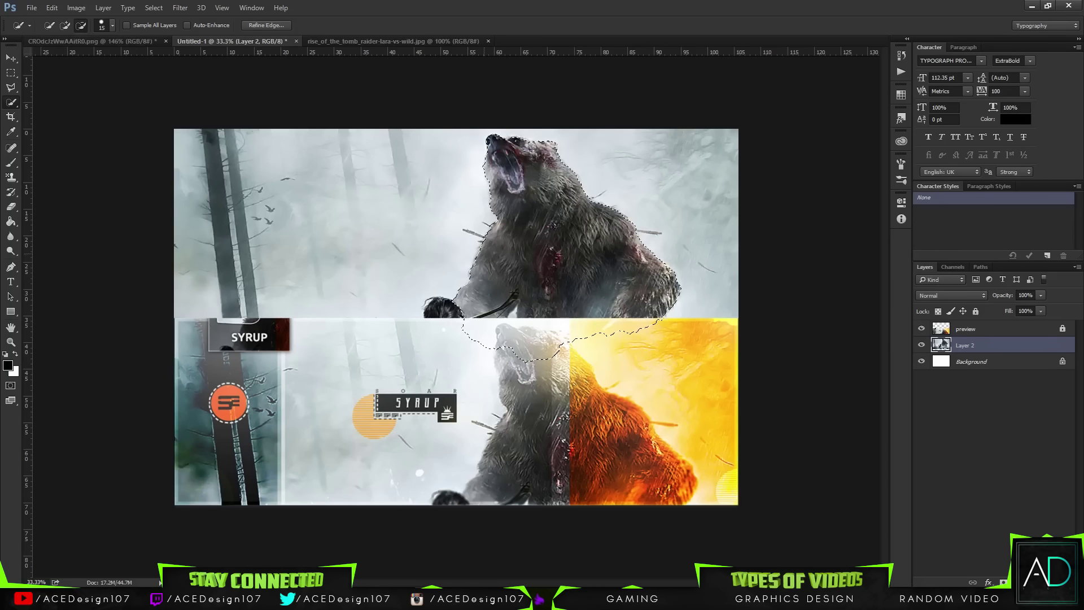
left_click(485, 199)
mouse_move(484, 200)
left_mouse_down()
mouse_move(500, 369)
mouse_move(508, 347)
left_mouse_up()
left_click_drag(501, 202, 508, 223)
left_click_drag(499, 171, 488, 210)
left_click_drag(520, 155, 522, 210)
left_click(66, 26)
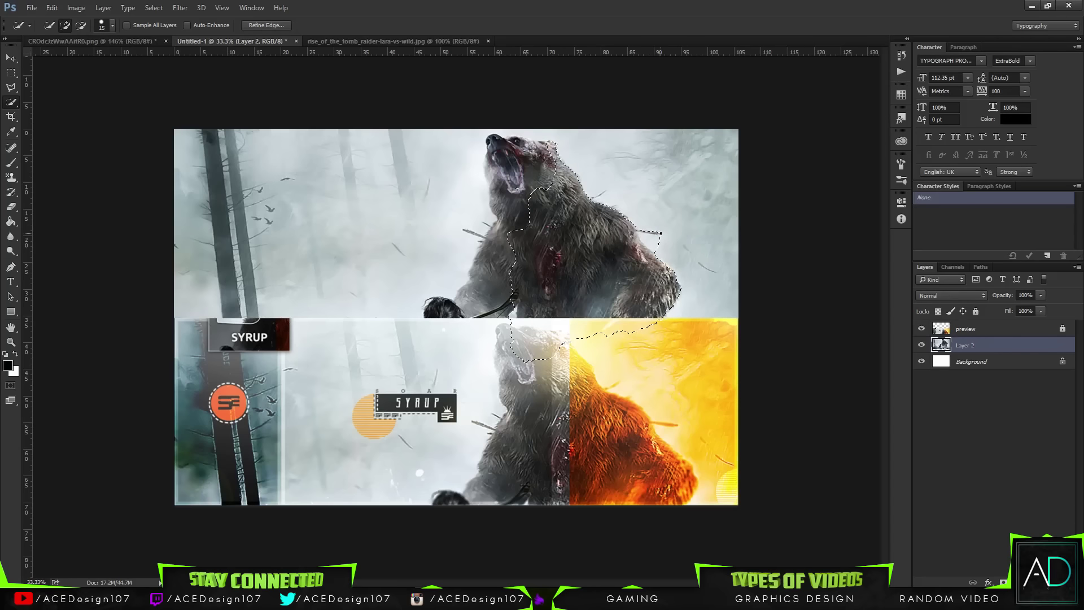
key("alt")
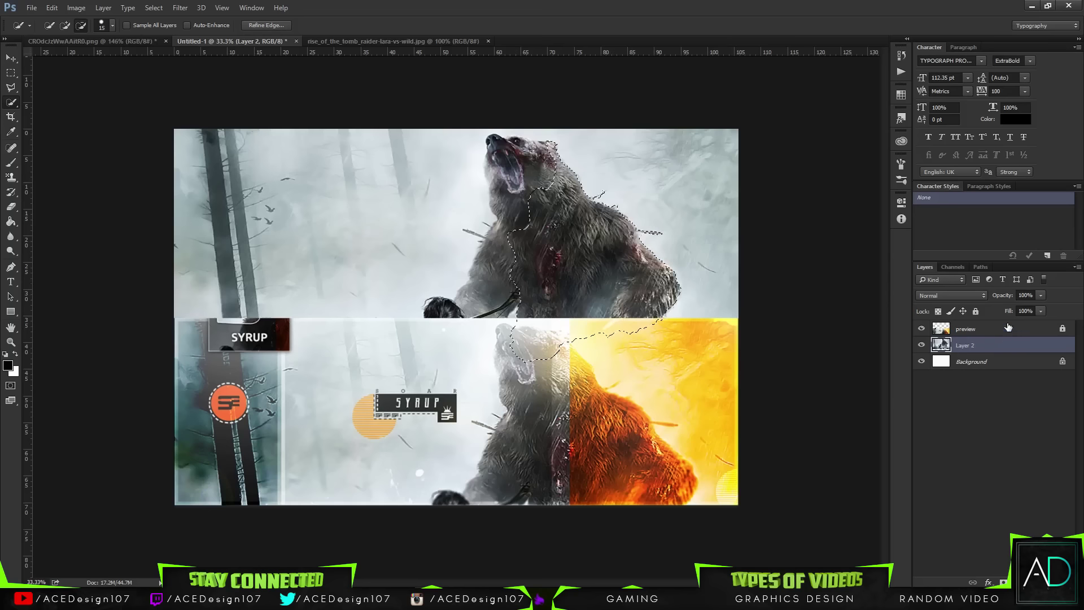
Copy the selected part of the bear to a new layer and check it by toggling Layer 2's visibility
key("ctrl+j")
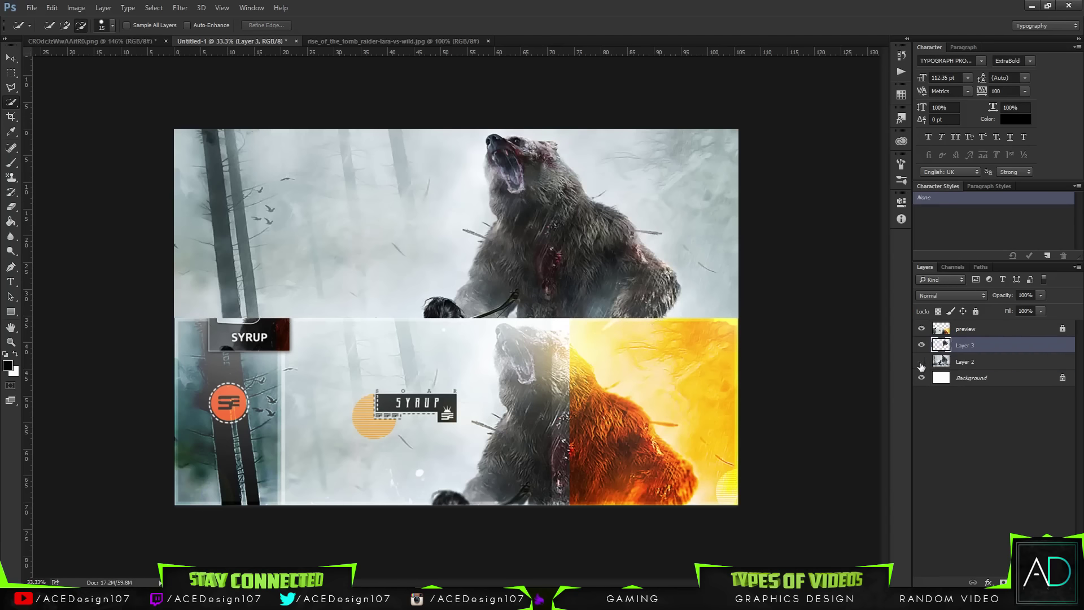
left_click(920, 362)
left_click(919, 360)
left_click(12, 58)
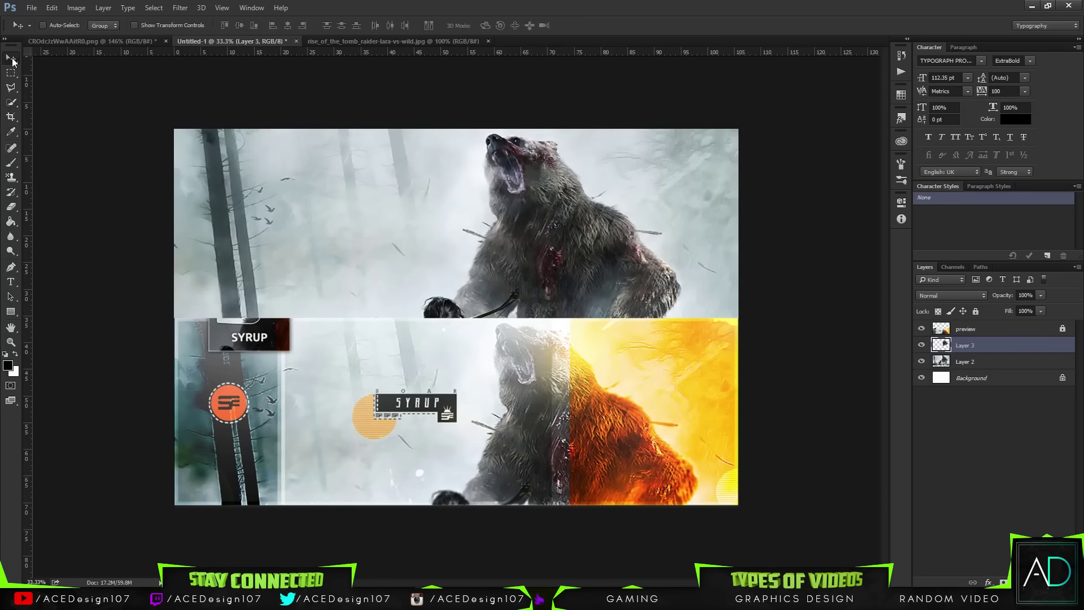
right_click(1000, 348)
left_click(898, 82)
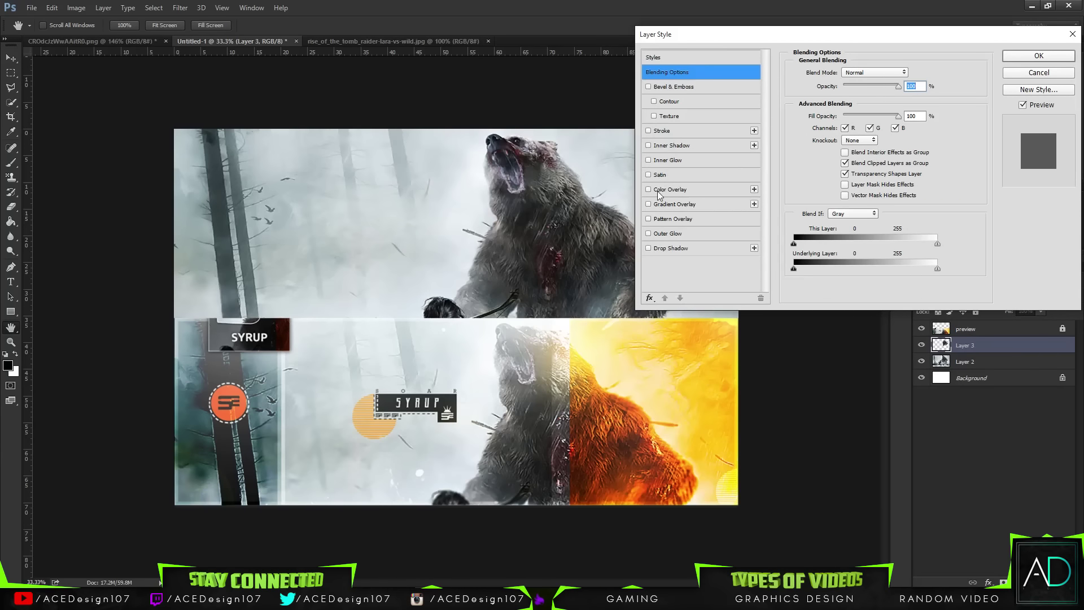
left_click(679, 162)
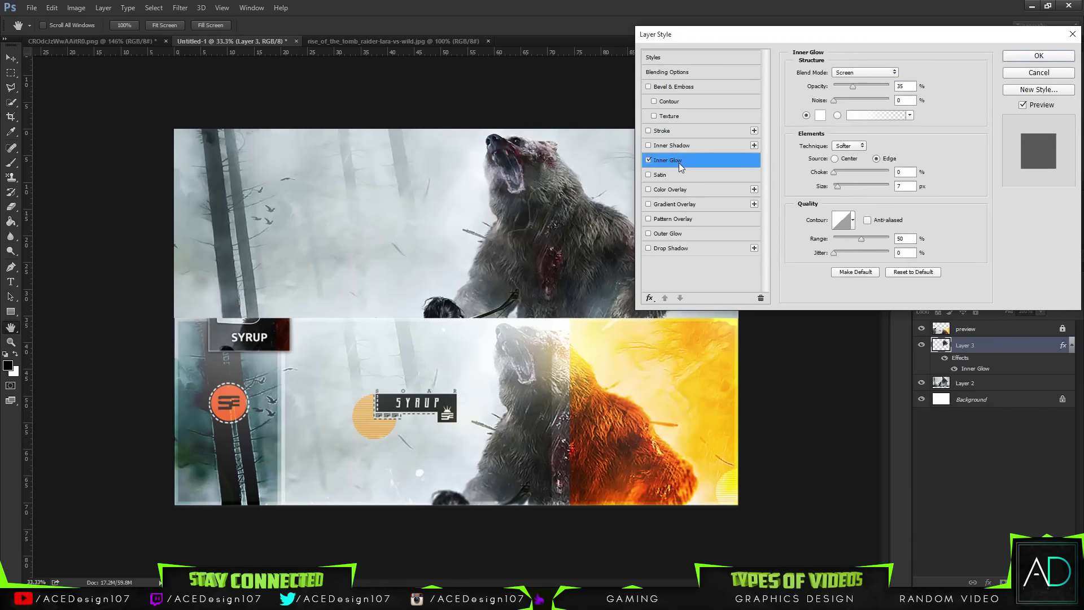
left_click_drag(851, 91, 873, 84)
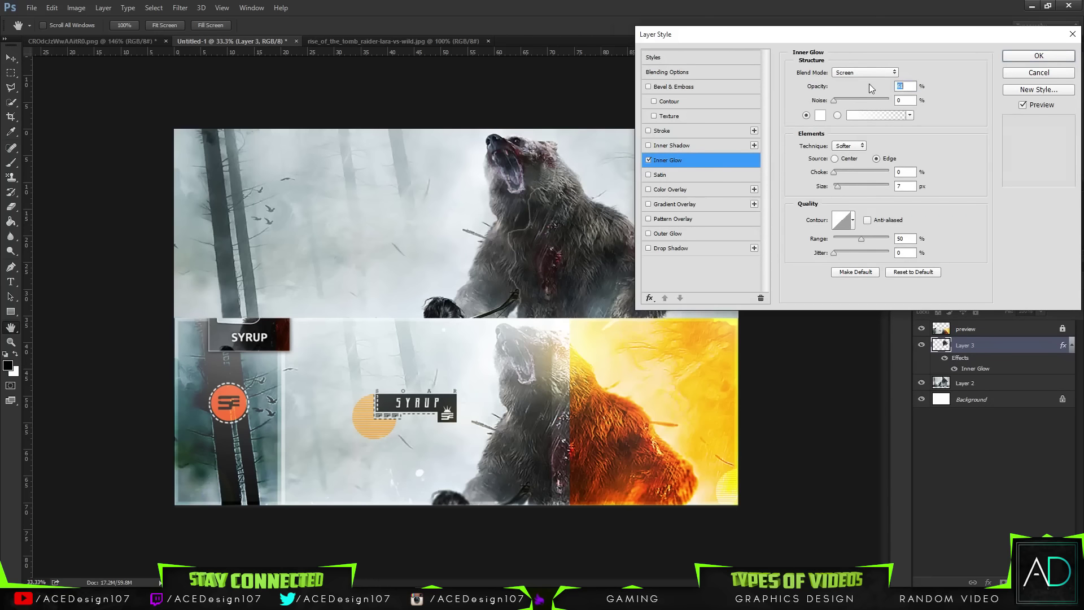
left_click(822, 114)
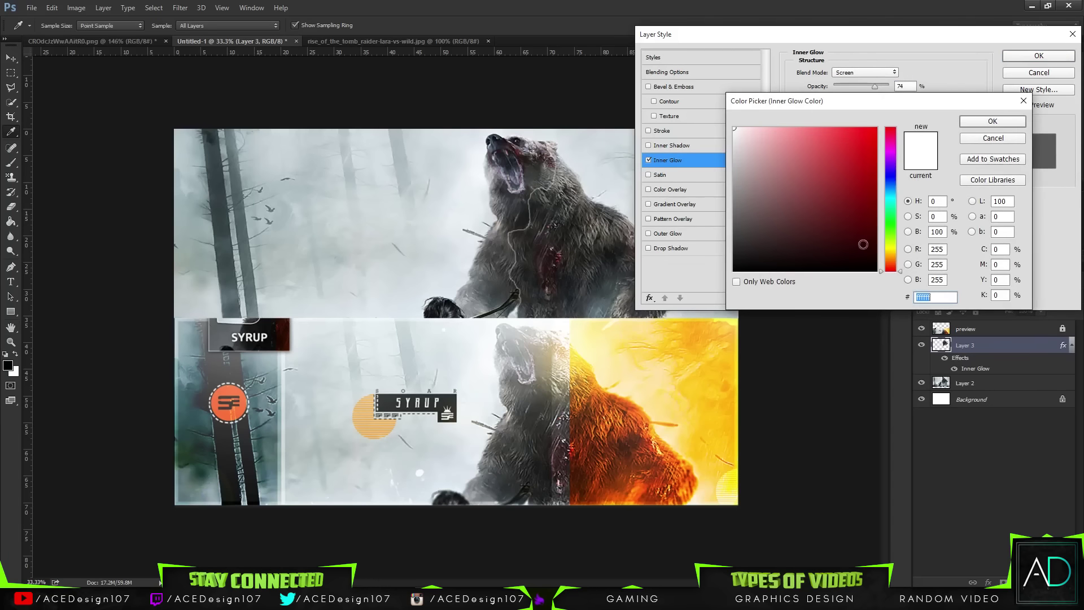
left_click(888, 246)
left_click(875, 131)
left_click(991, 122)
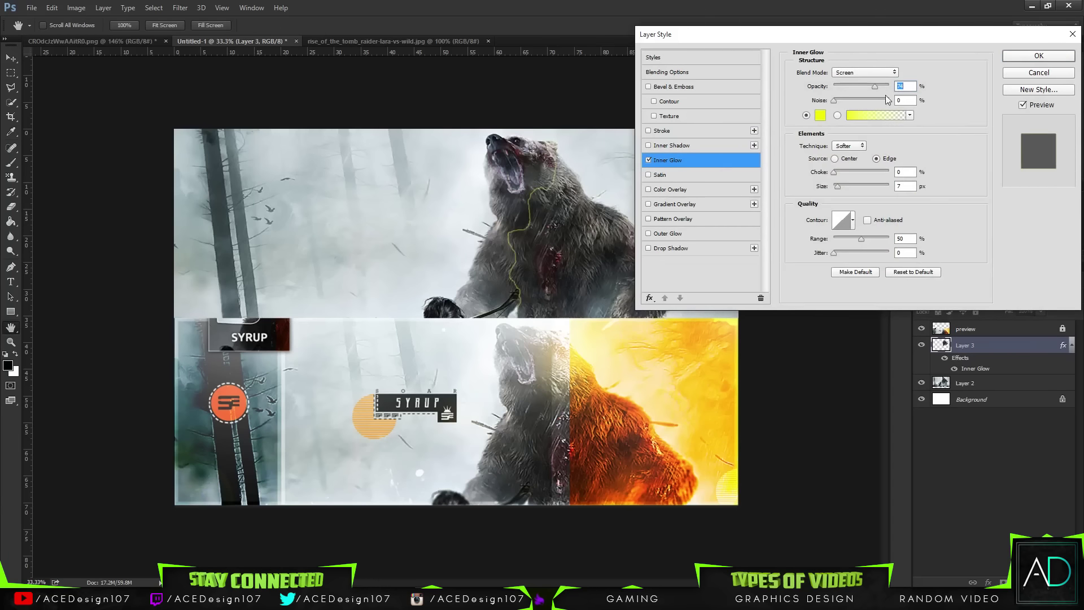
left_click_drag(840, 184, 862, 188)
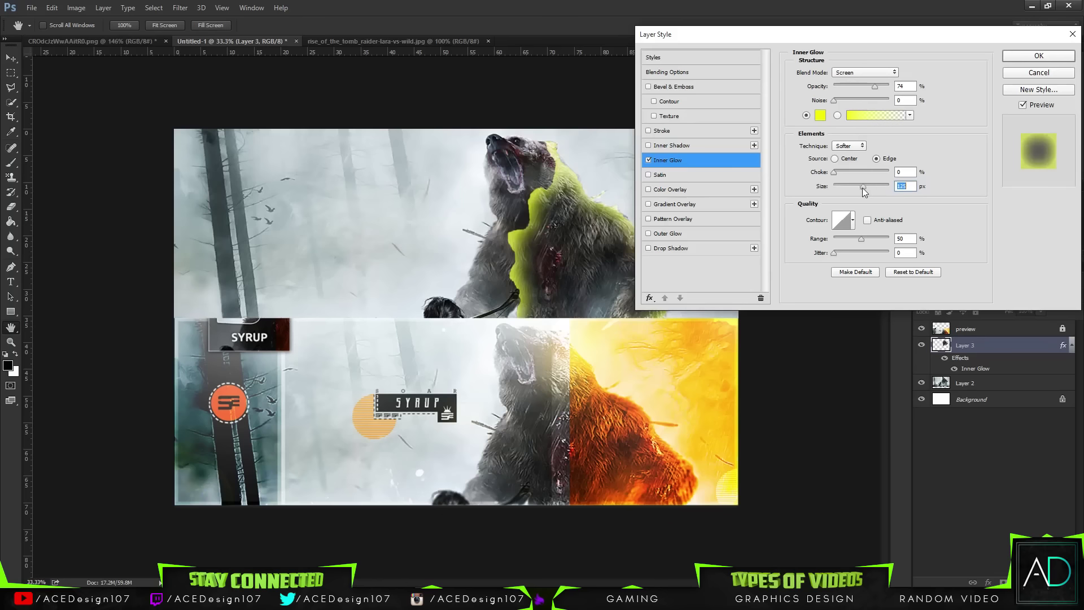
left_click(1039, 72)
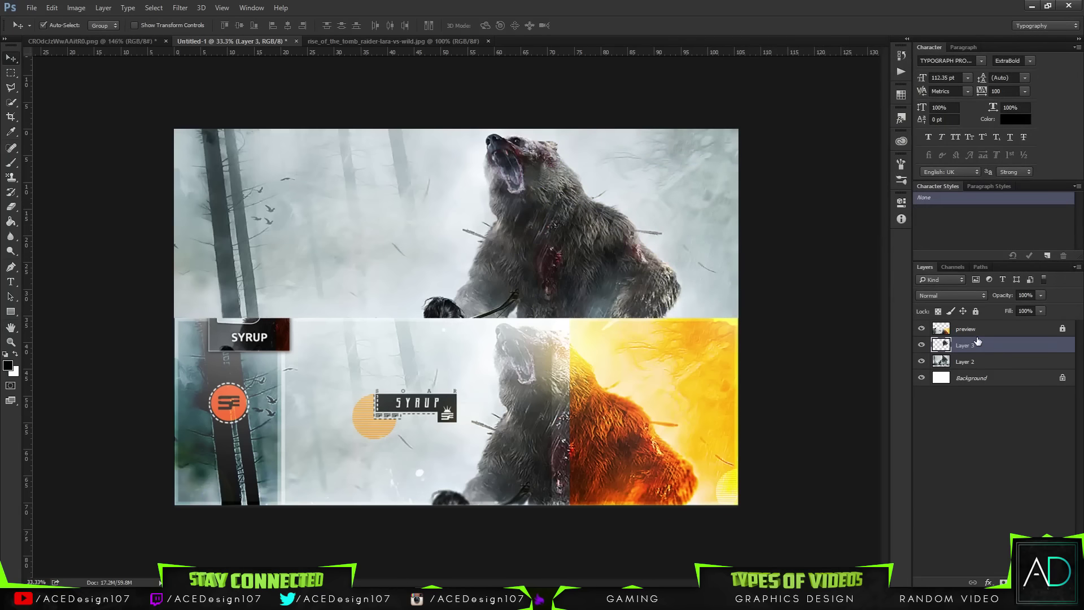
Apply a yellow-green Inner Glow to Layer 3 with 100% opacity and a size of 144 px
right_click(984, 345)
left_click(889, 83)
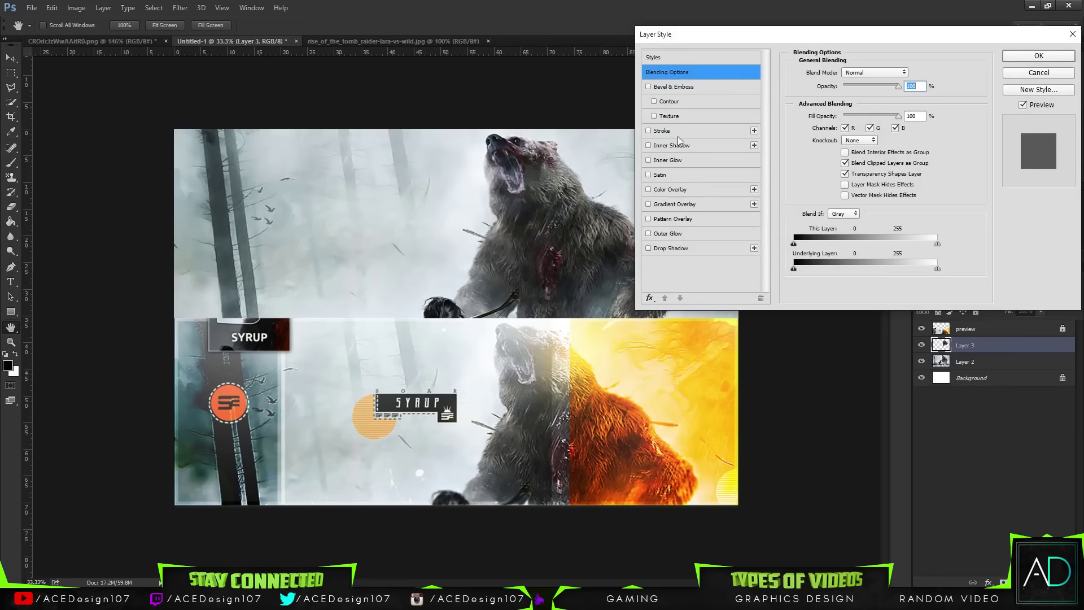
left_click(672, 160)
left_click(820, 116)
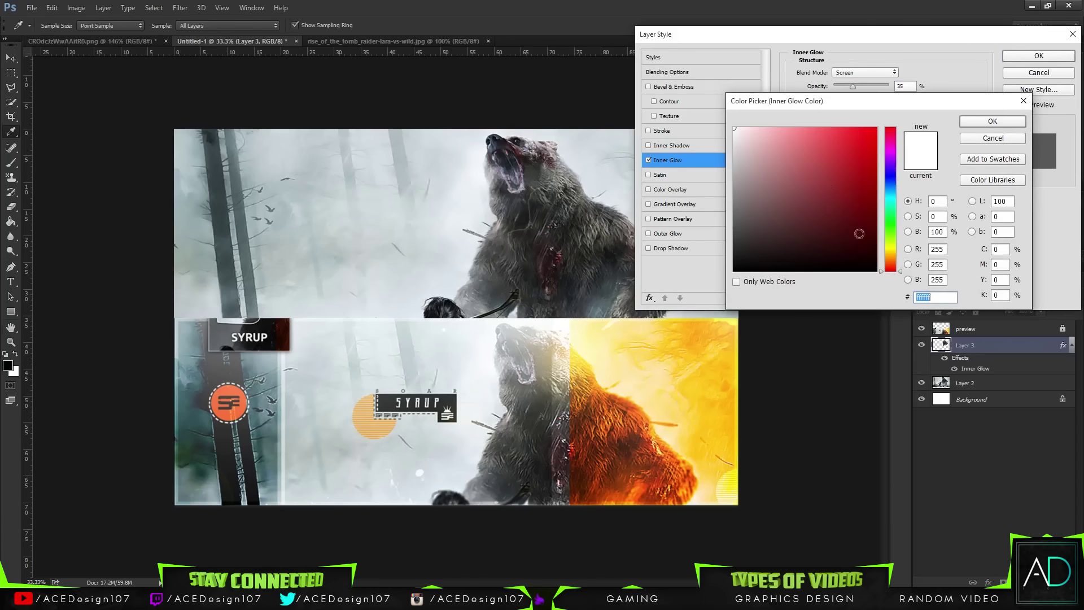
left_click(883, 240)
left_click(876, 128)
left_click(993, 121)
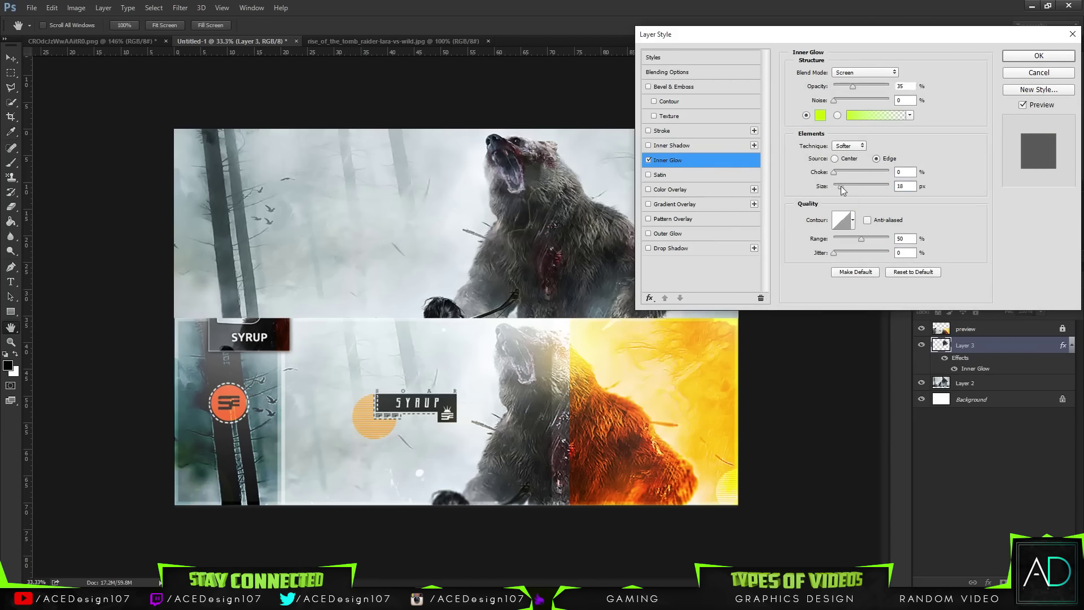
left_click_drag(852, 85, 881, 85)
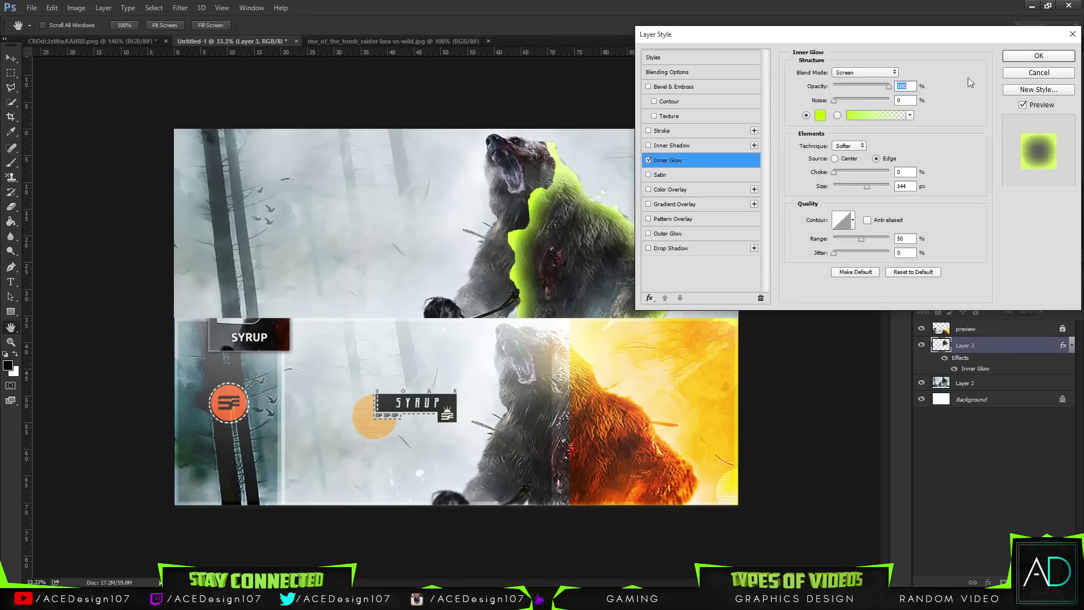
left_click(1039, 55)
Rasterize Layer 3's layer style and delete the layer's inner edge strip around the bear's head with a rectangular selection
key("m")
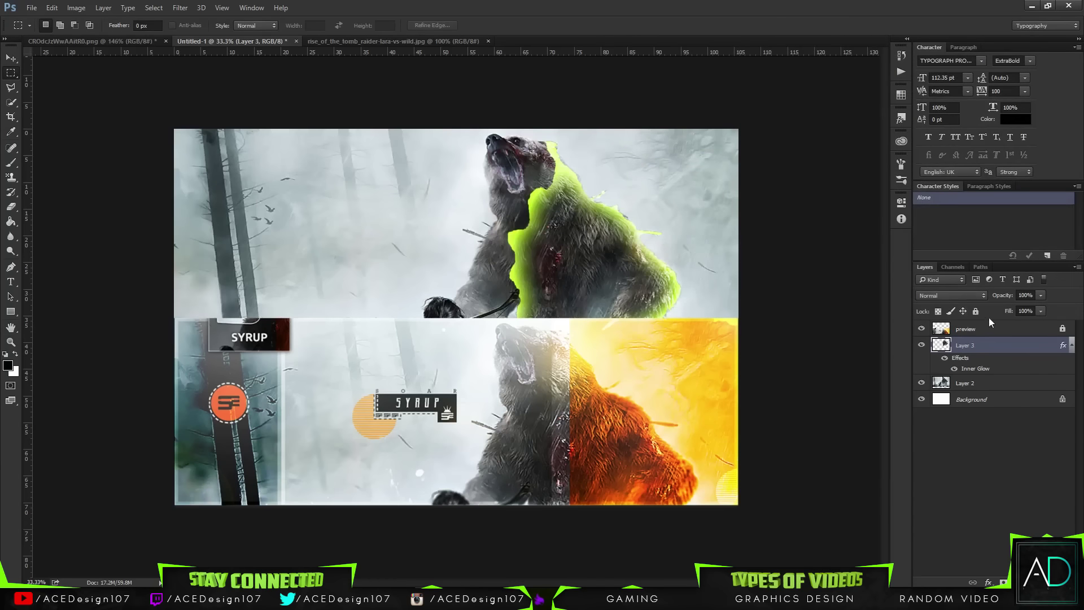
right_click(987, 342)
left_click(872, 238)
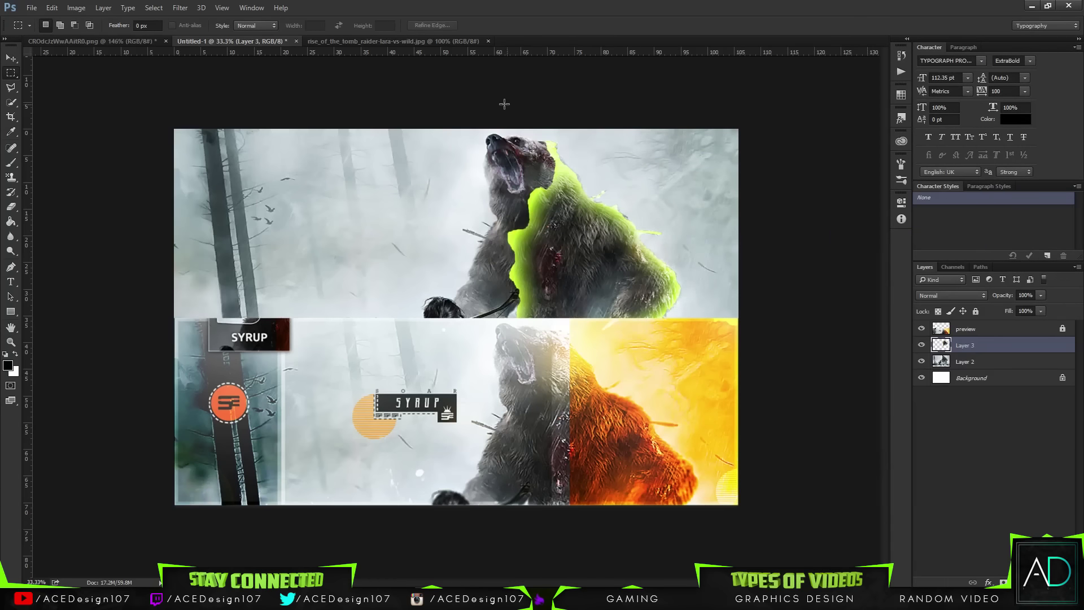
left_click_drag(492, 130, 558, 407)
key("Delete")
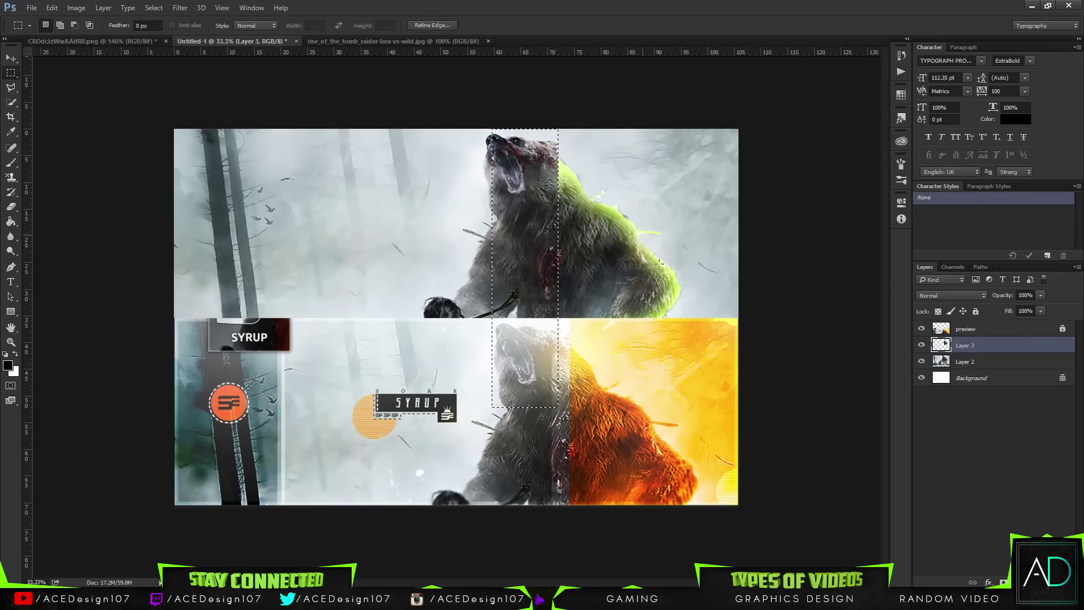
Clear the selection and undo the deletion, the rasterized style and the Inner Glow on Layer 3
key("ctrl+d")
key("ctrl+alt+z")
key("ctrl+alt+z")
key("ctrl+alt+z")
key("ctrl+alt+z")
key("ctrl+shift+z")
key("ctrl+z")
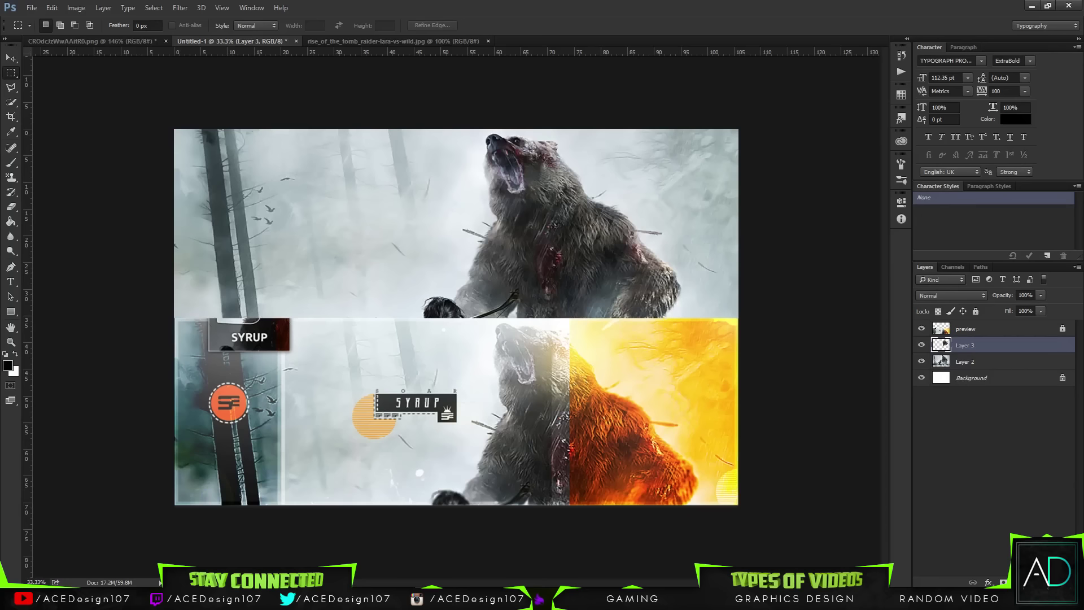
Place a vertical guide on the reference banner's grey-to-orange split and add a new empty layer above Layer 3
left_click_drag(27, 227, 571, 216)
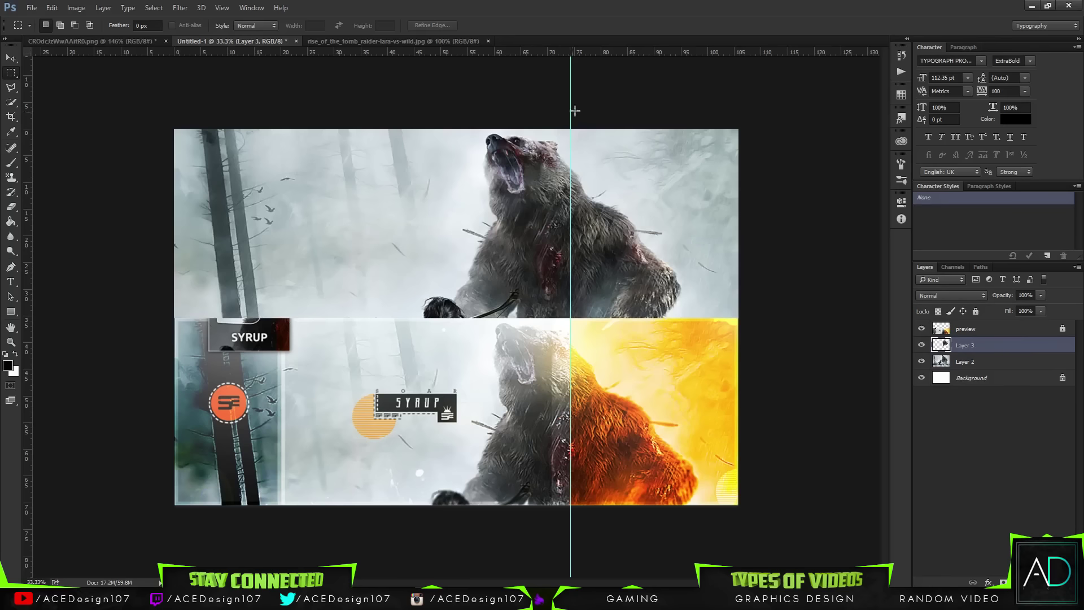
key("ctrl+shift+n")
key("Return")
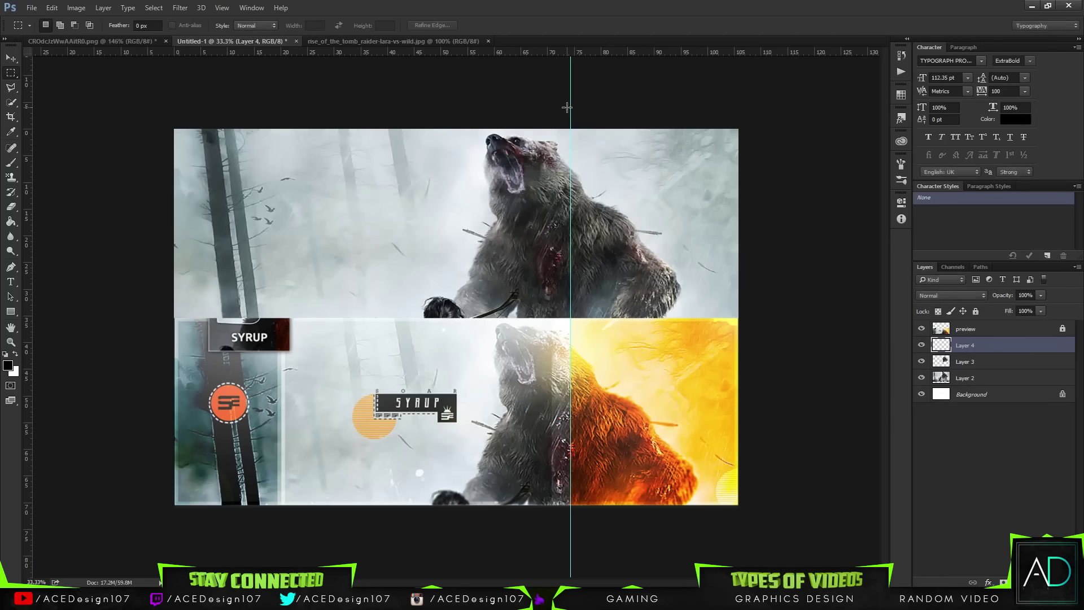
Fill the upper banner's area between the guide and the canvas's right edge with yellow #ffd800, then clear the selection
left_click_drag(570, 129, 757, 316)
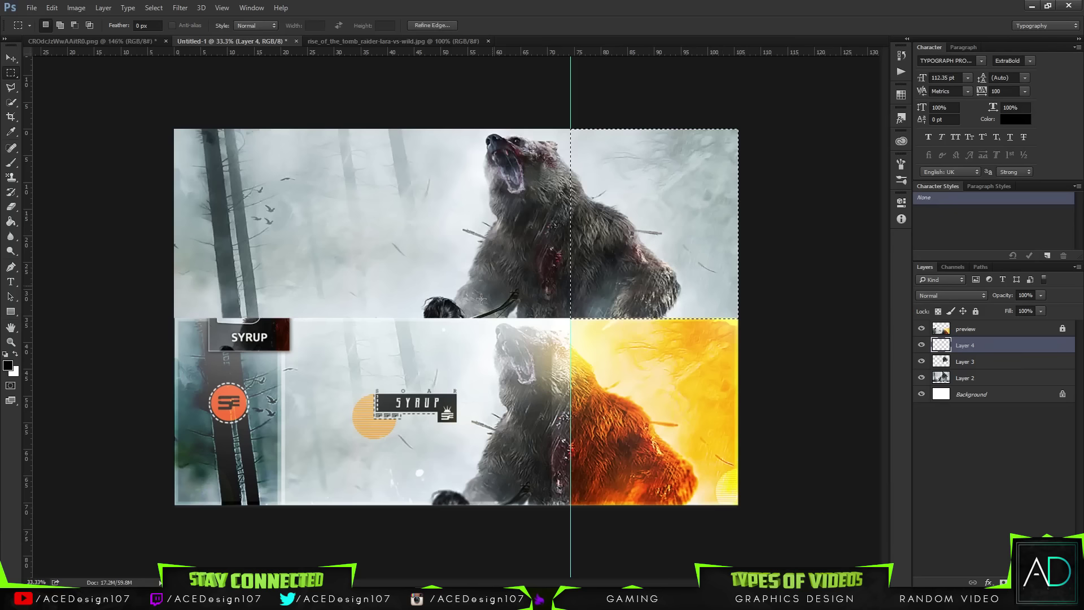
left_click(8, 366)
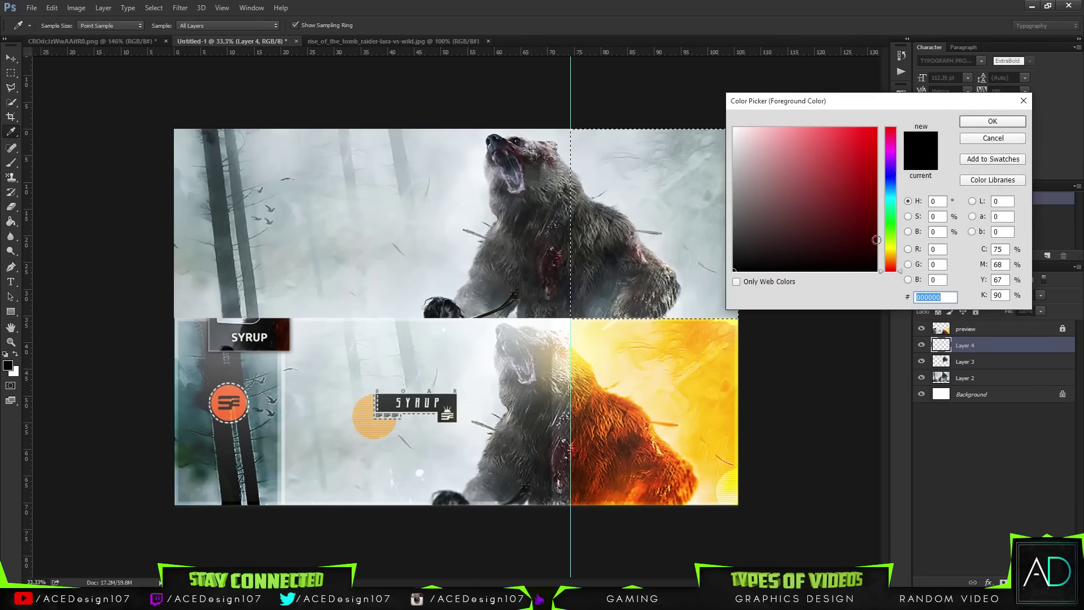
left_click_drag(891, 249, 892, 252)
left_click(841, 139)
type("ffd800")
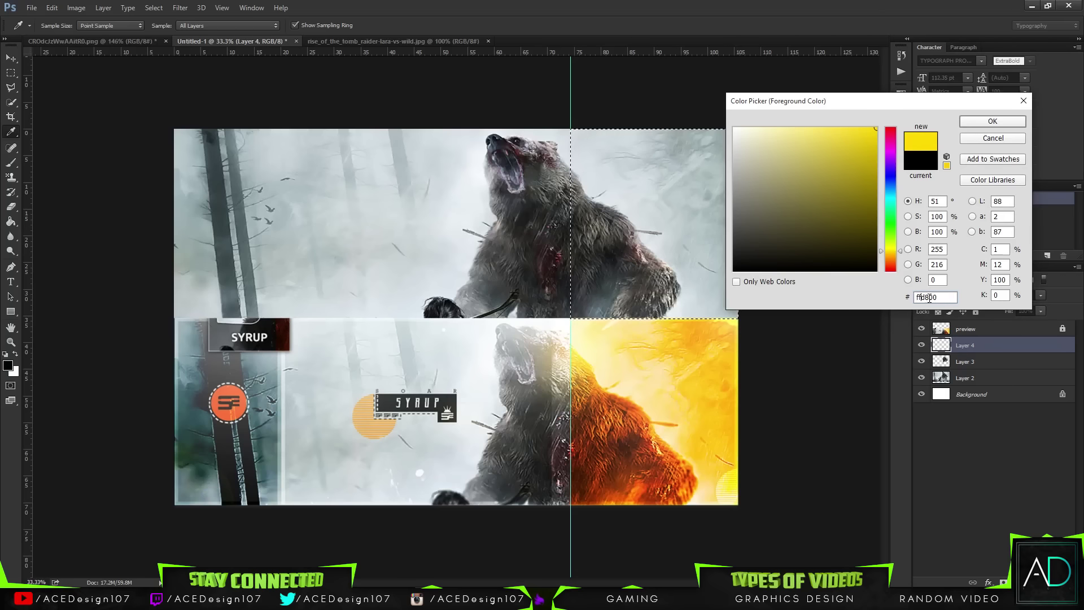
key("Return")
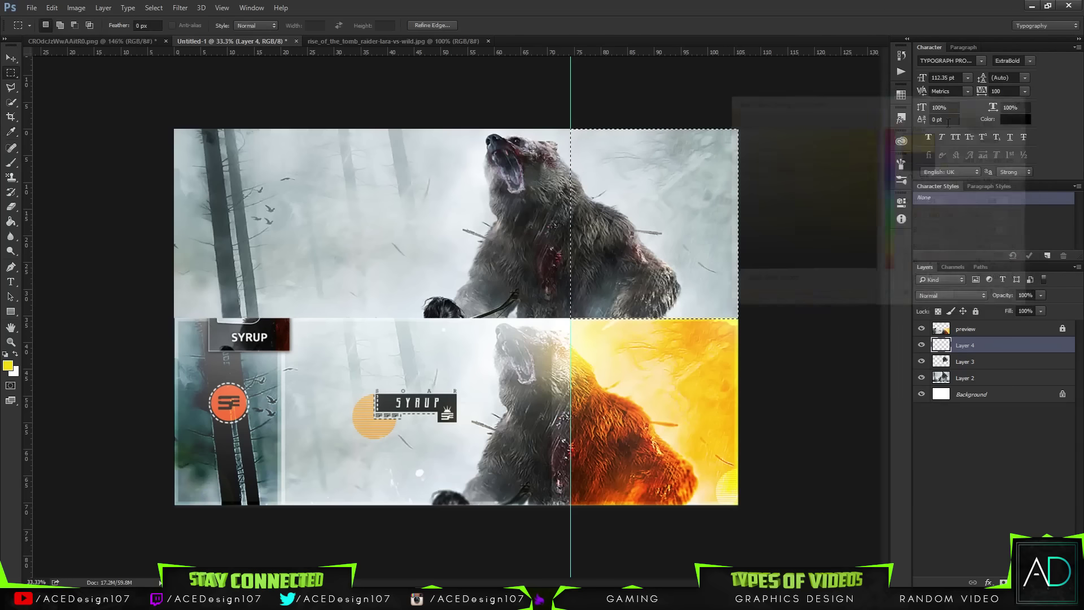
key("g")
left_click(645, 232)
key("ctrl+d")
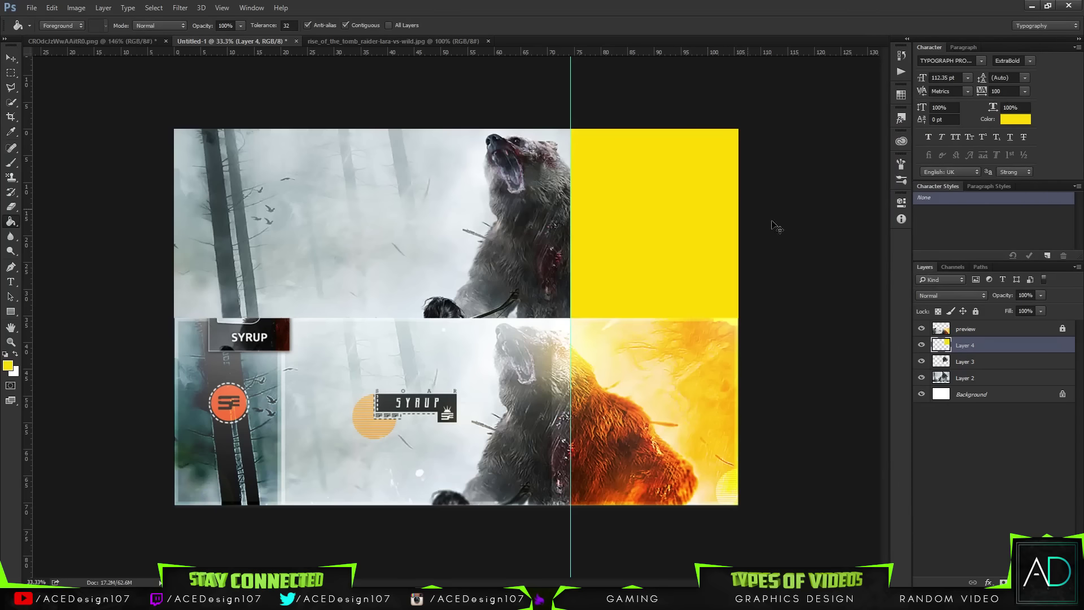
Try the Overlay and Color Dodge blend modes on the yellow Layer 4
mouse_move(1035, 294)
left_mouse_down()
mouse_move(1004, 310)
mouse_move(1042, 307)
left_mouse_up()
left_click(937, 295)
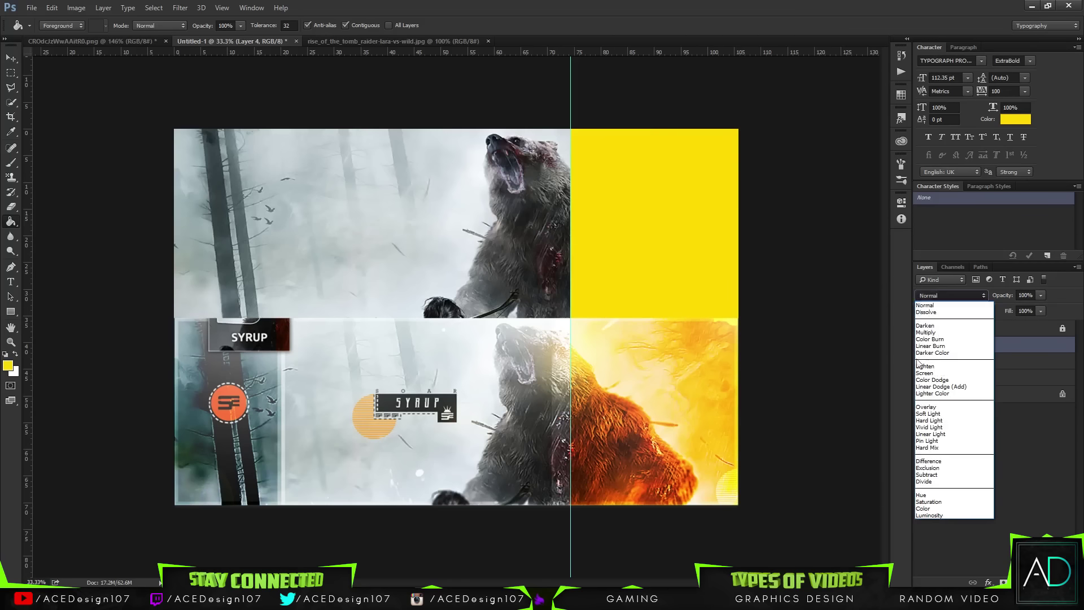
left_click(930, 404)
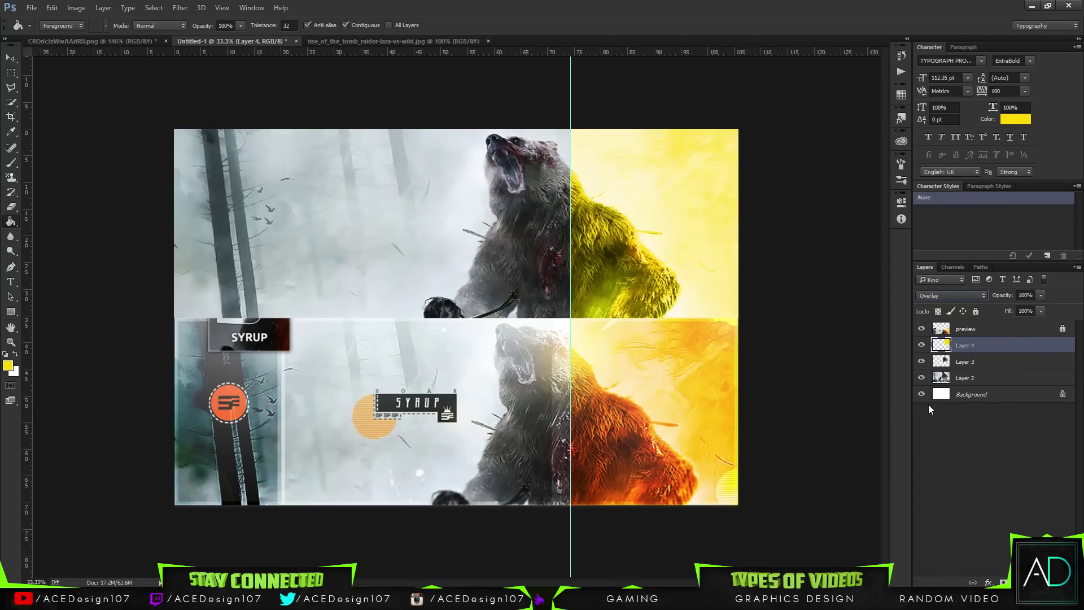
key("Up")
key("Up")
key("Up")
key("Up")
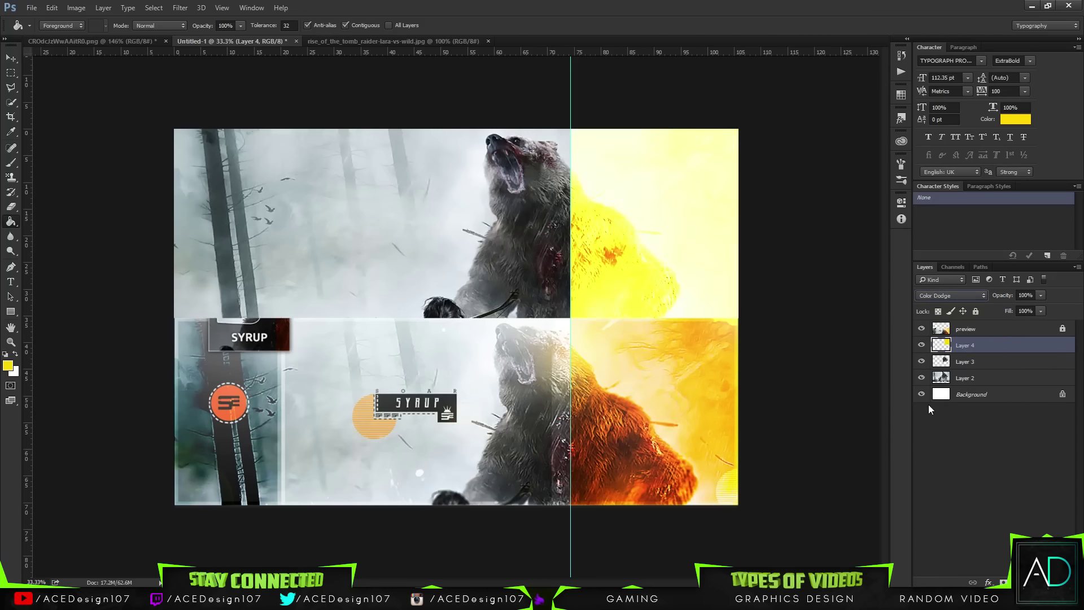
Set the yellow Layer 4's blend mode to Color and activate the Rectangular Marquee tool
key("shift+alt+c")
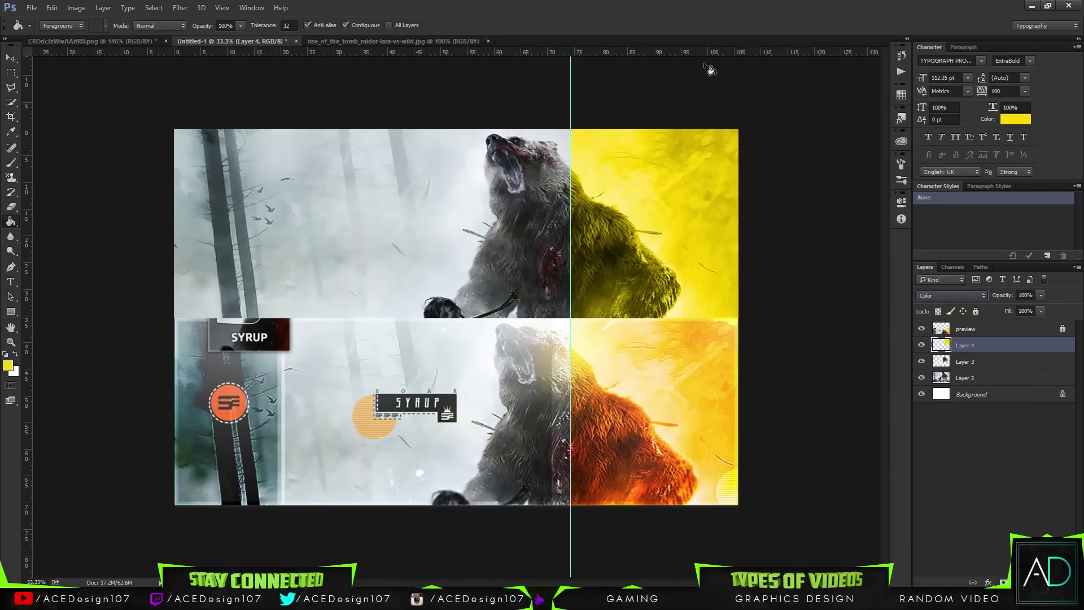
left_click(960, 294)
left_click(953, 507)
left_click(12, 58)
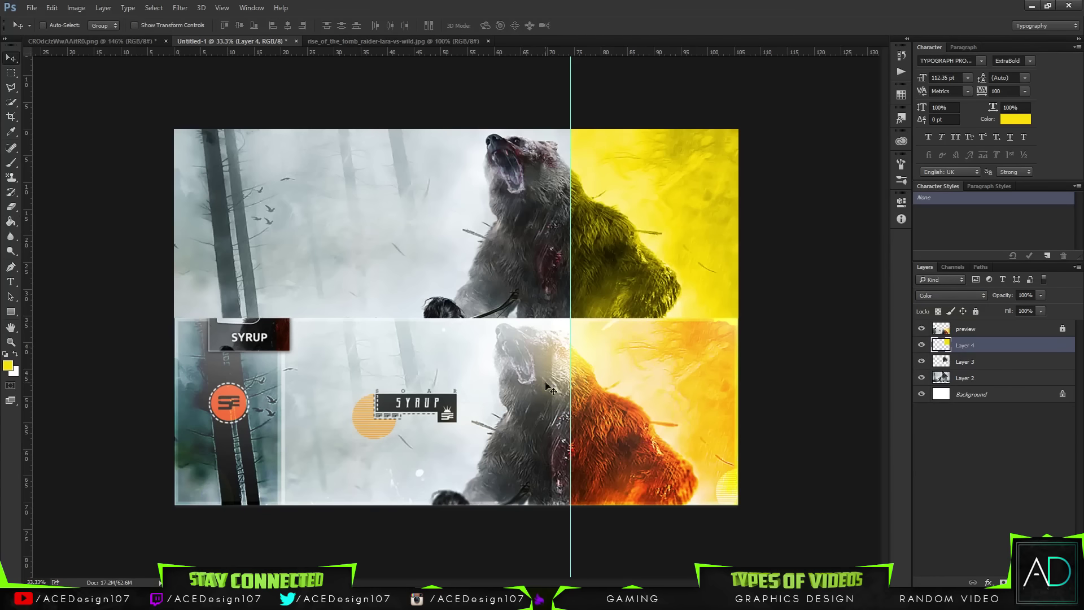
key("m")
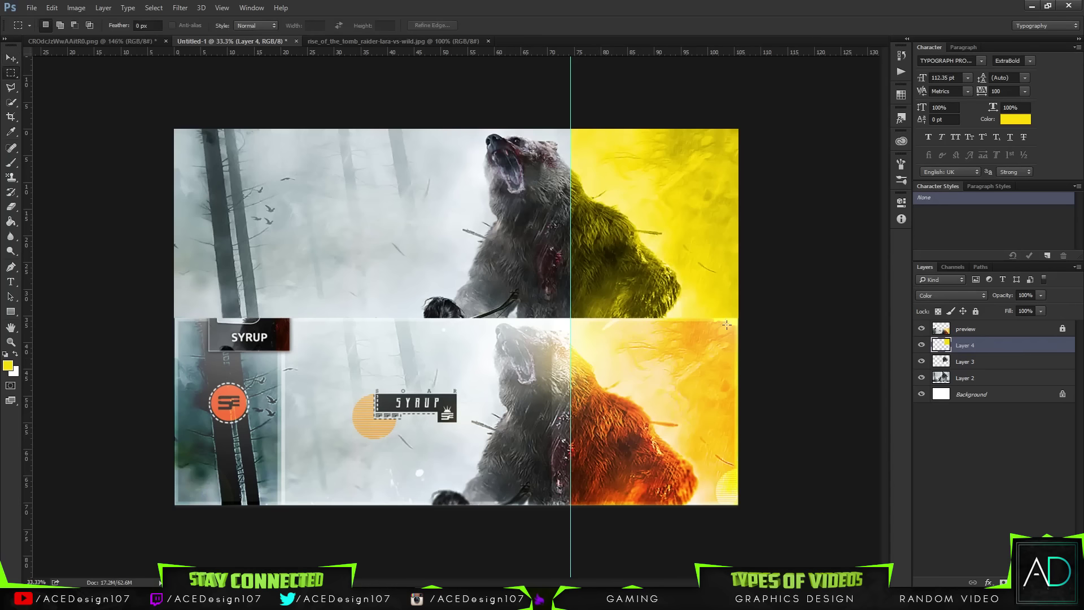
Delete the yellow covering the bear on Layer 4 using Layer 3's outline as the selection, then deselect
left_click(941, 364, "ctrl")
key("Delete")
key("ctrl+d")
Soften the yellow along the bear's back on Layer 4 with a 500 px Eraser at 0% hardness
key("e")
left_click(58, 26)
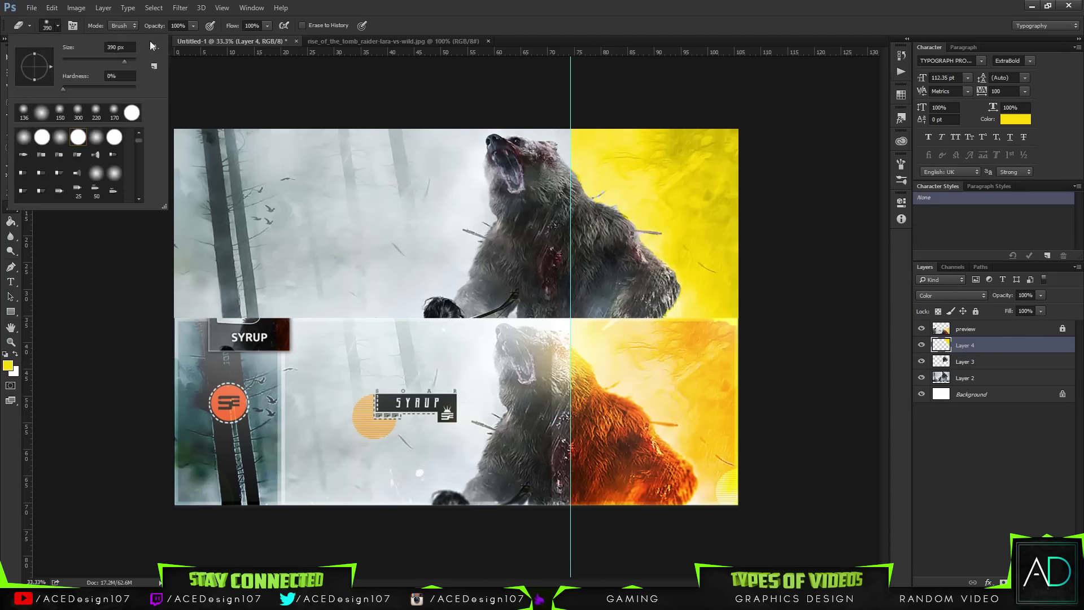
left_click(128, 47)
type("500")
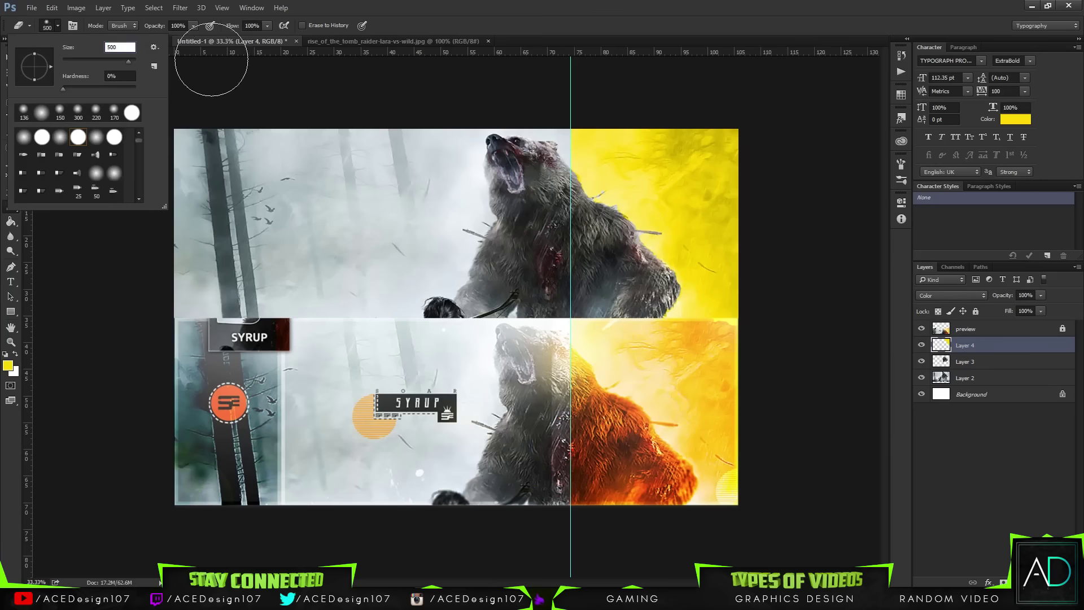
key("Return")
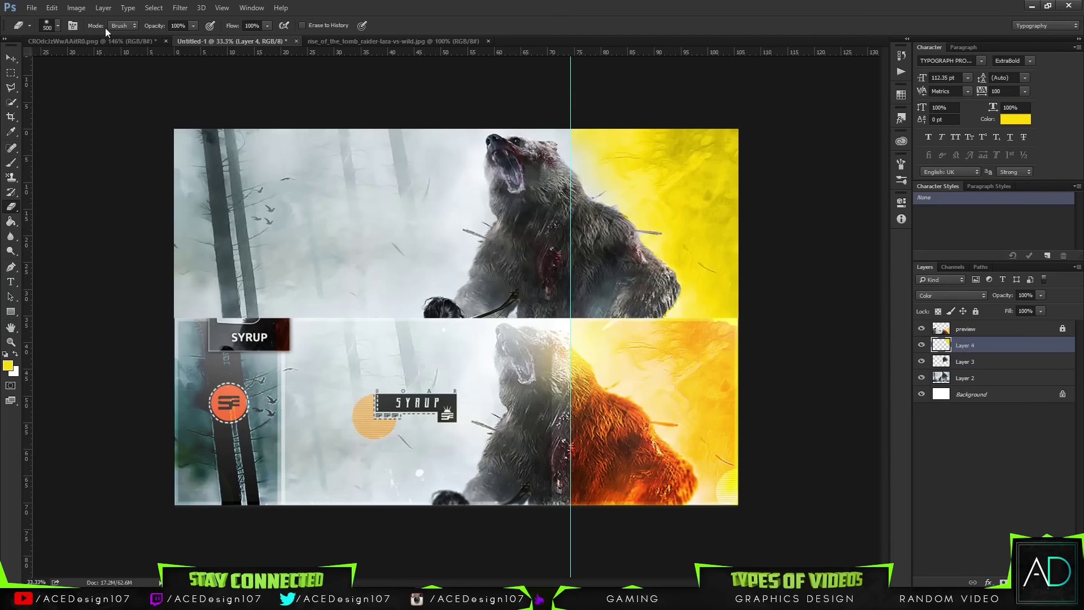
Fade the yellow further around the bear's back with the soft Eraser enlarged to 800 px
left_click(57, 26)
type("800")
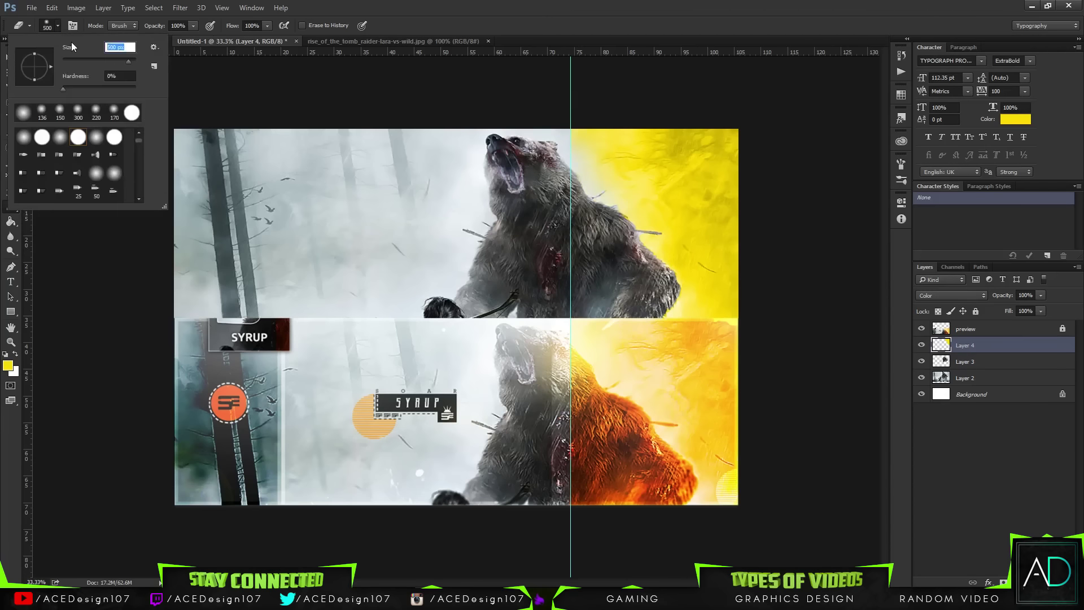
key("Return")
mouse_move(515, 213)
left_mouse_down()
mouse_move(576, 205)
mouse_move(585, 222)
mouse_move(612, 221)
mouse_move(545, 214)
mouse_move(584, 223)
mouse_move(598, 316)
mouse_move(632, 288)
mouse_move(694, 277)
mouse_move(715, 358)
mouse_move(653, 387)
mouse_move(661, 395)
mouse_move(593, 312)
mouse_move(692, 386)
left_mouse_up()
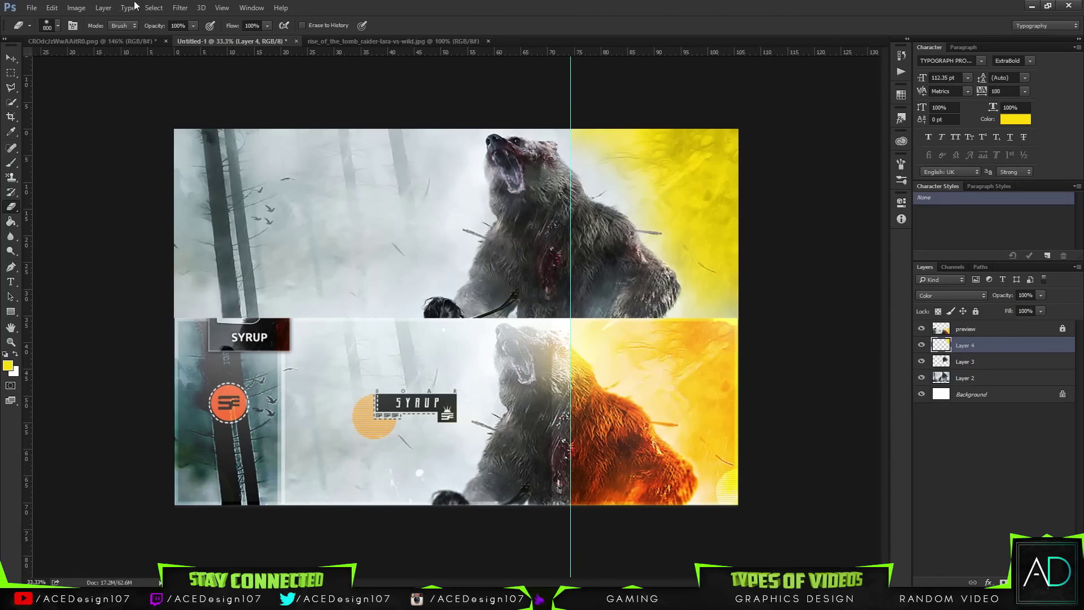
Try erasing textured marks out of the yellow area on Layer 4 with several 675 px brush tips
left_click(58, 26)
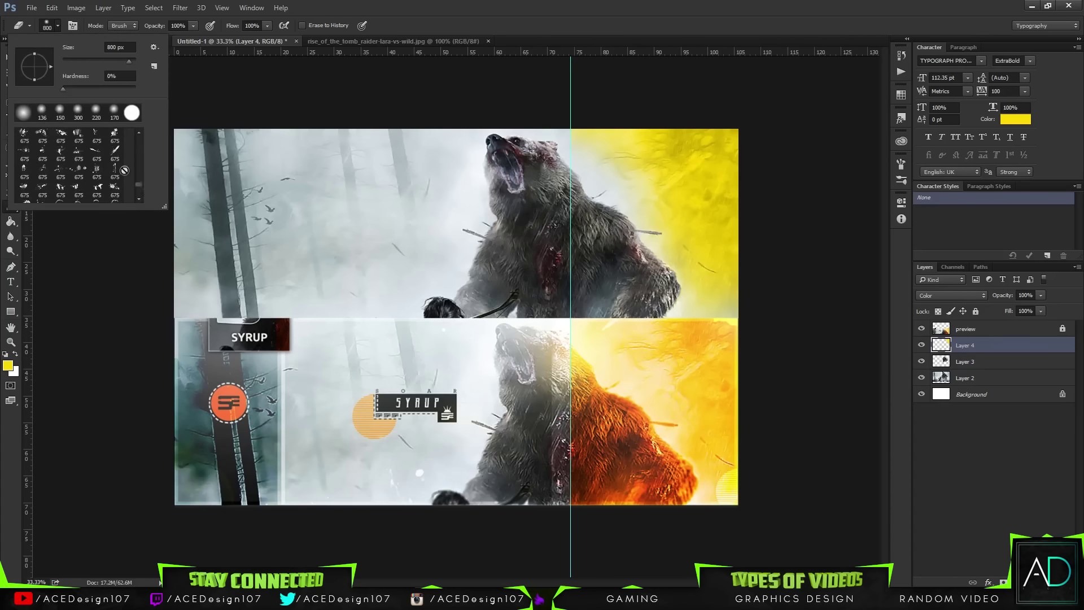
left_click(25, 136)
left_click(680, 214)
key("z")
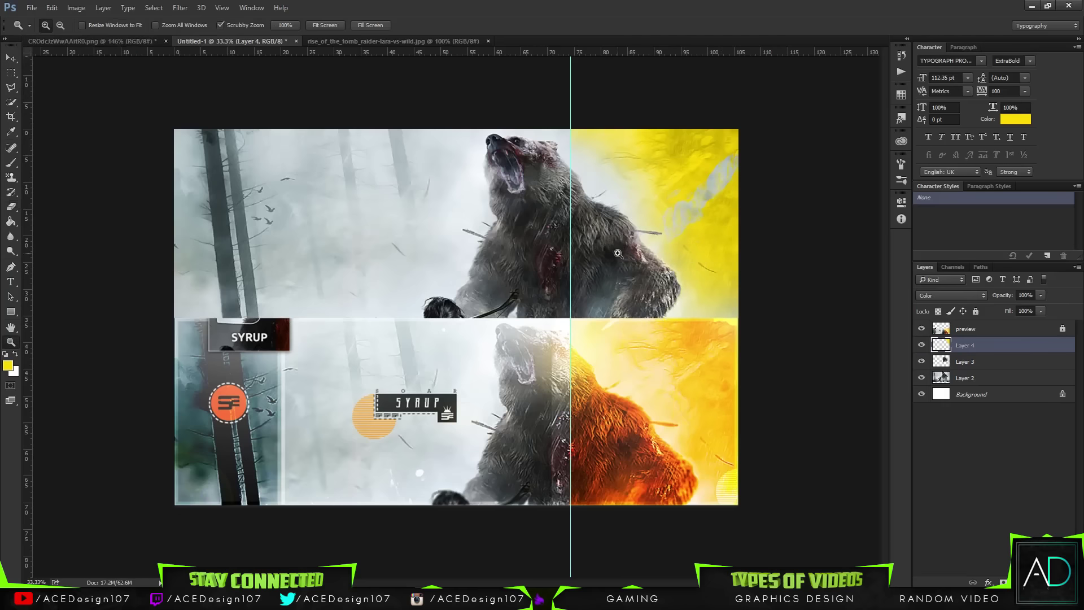
key("e")
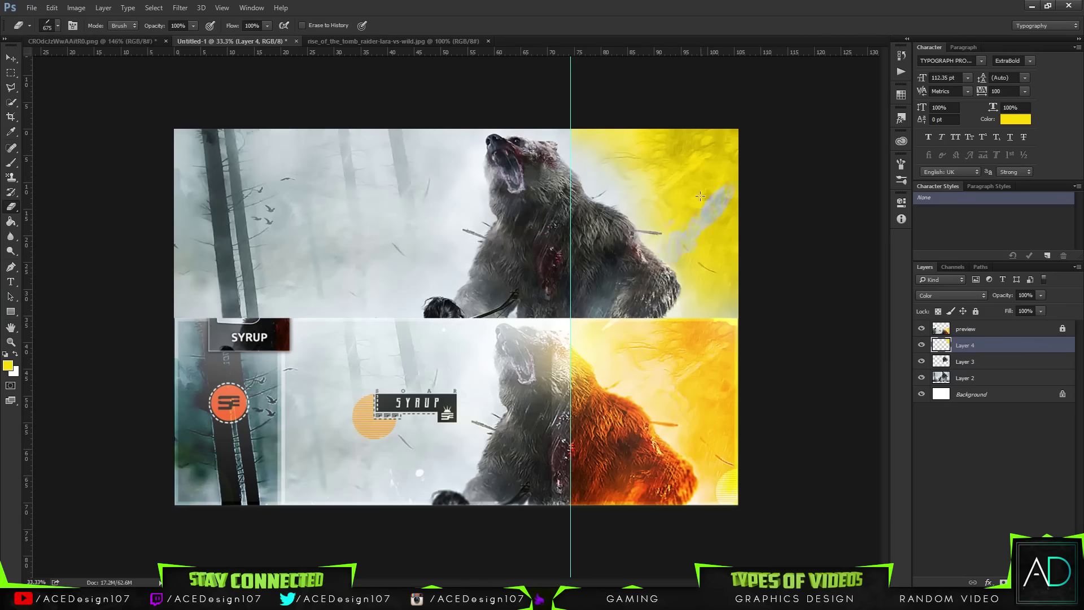
left_click(58, 26)
left_click(548, 5)
left_click(56, 25)
left_click(60, 170)
key("Return")
left_click(60, 22)
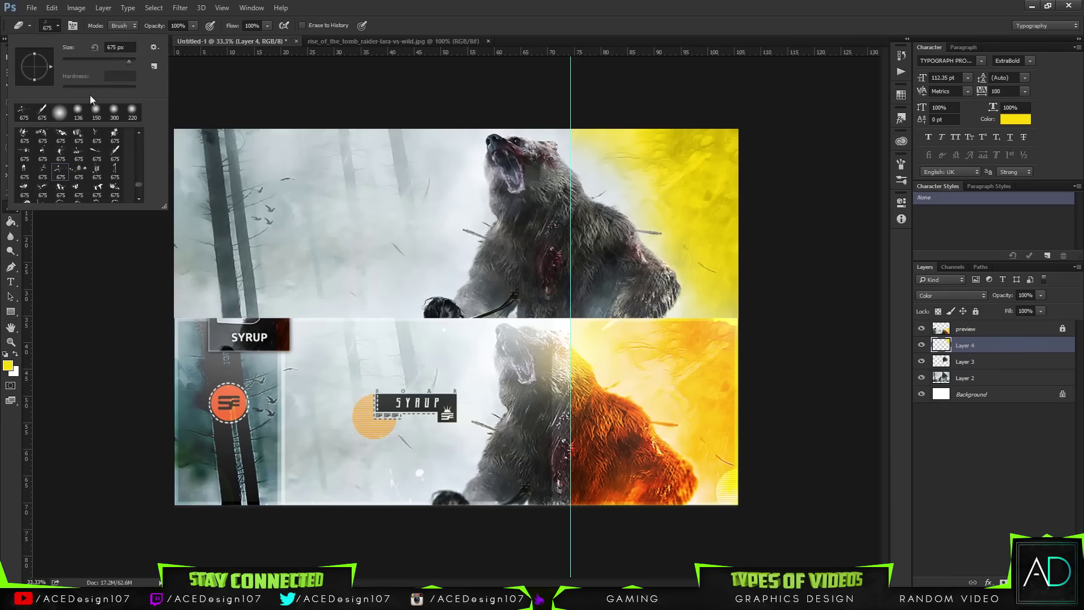
left_click(795, 234)
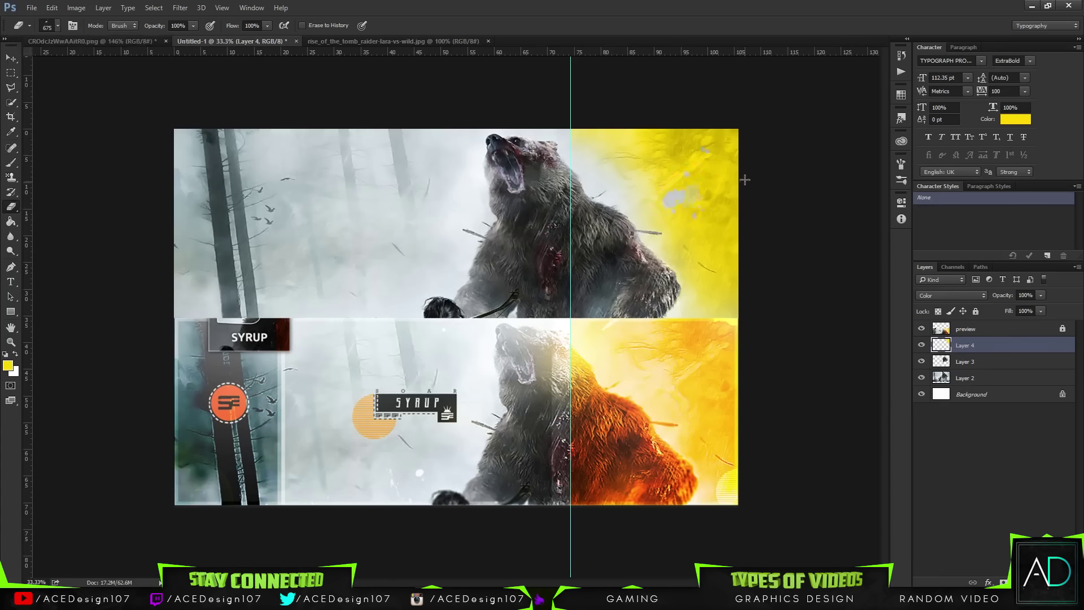
left_click(59, 27)
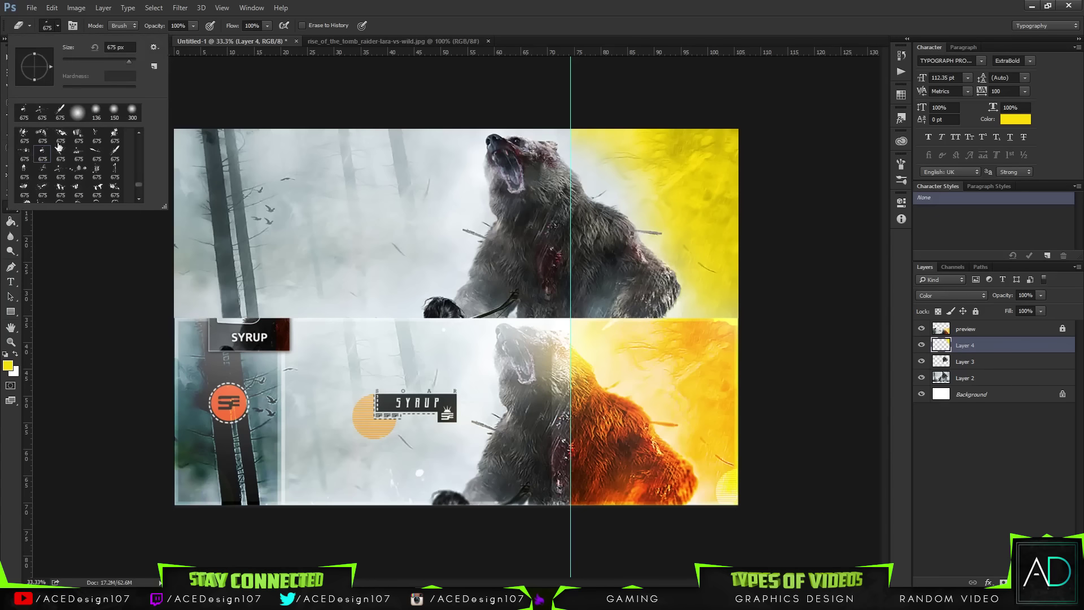
Add a new empty layer above the yellow Layer 4
left_click(1044, 352)
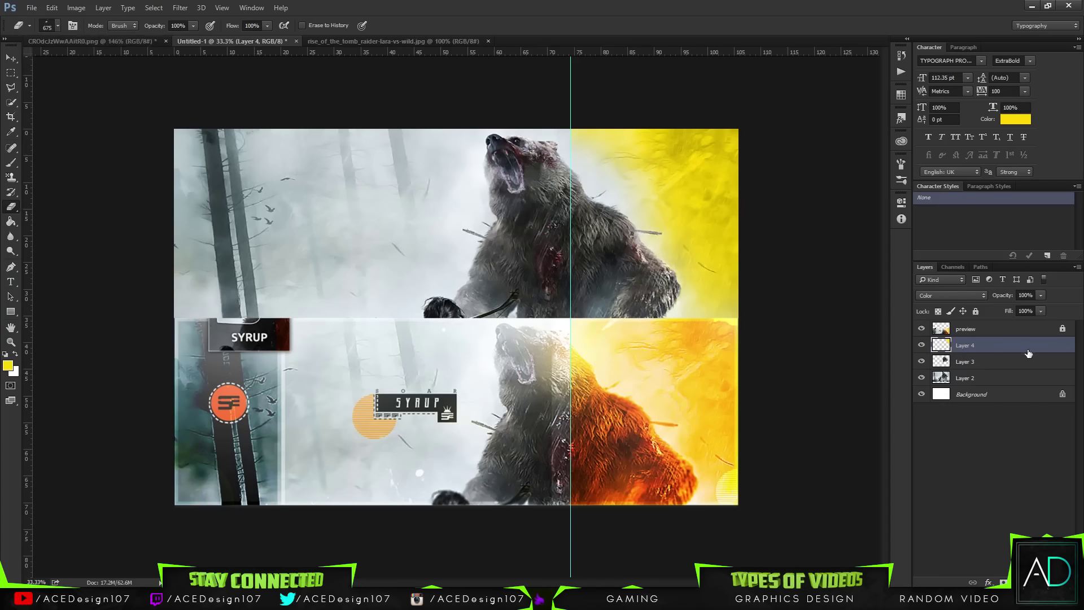
key("ctrl+shift+n")
key("Return")
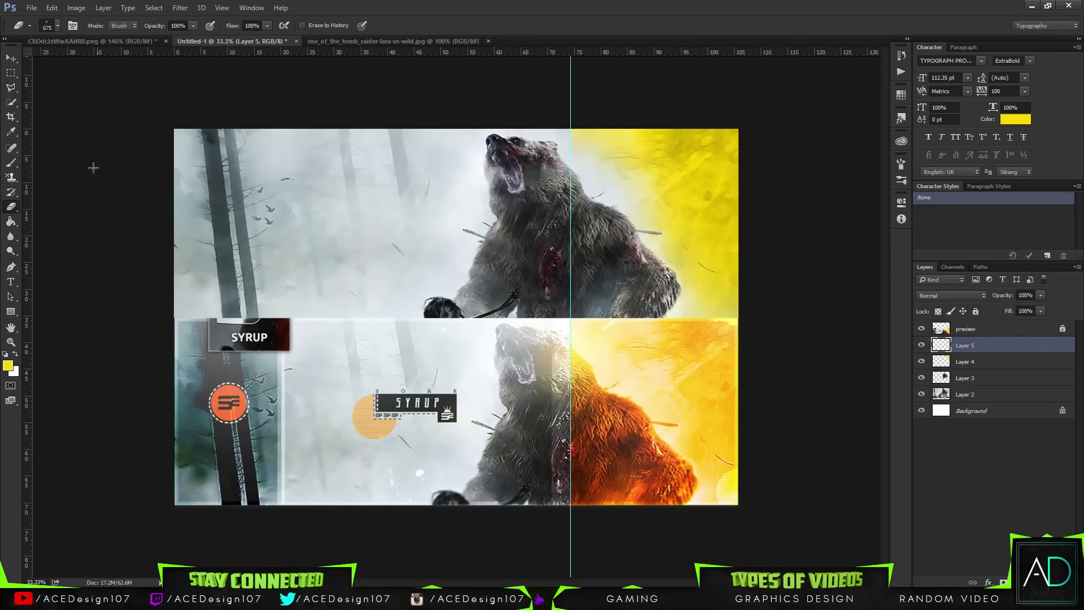
Set up the Brush tool with a 675 px textured streak tip and make white the foreground color
left_click(11, 162)
left_click(57, 26)
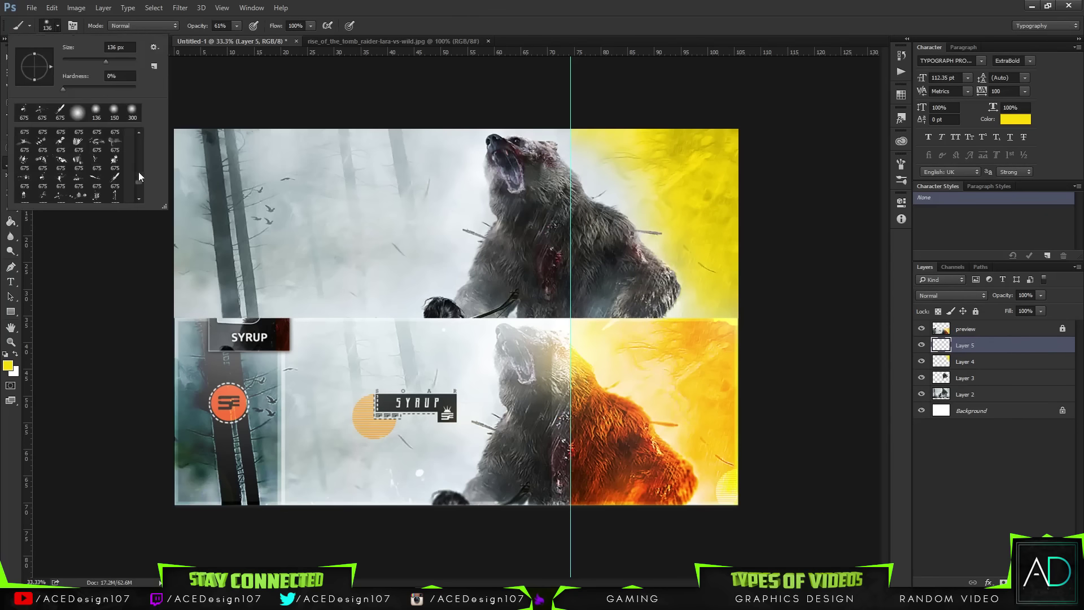
left_click(114, 181)
left_click(552, 177)
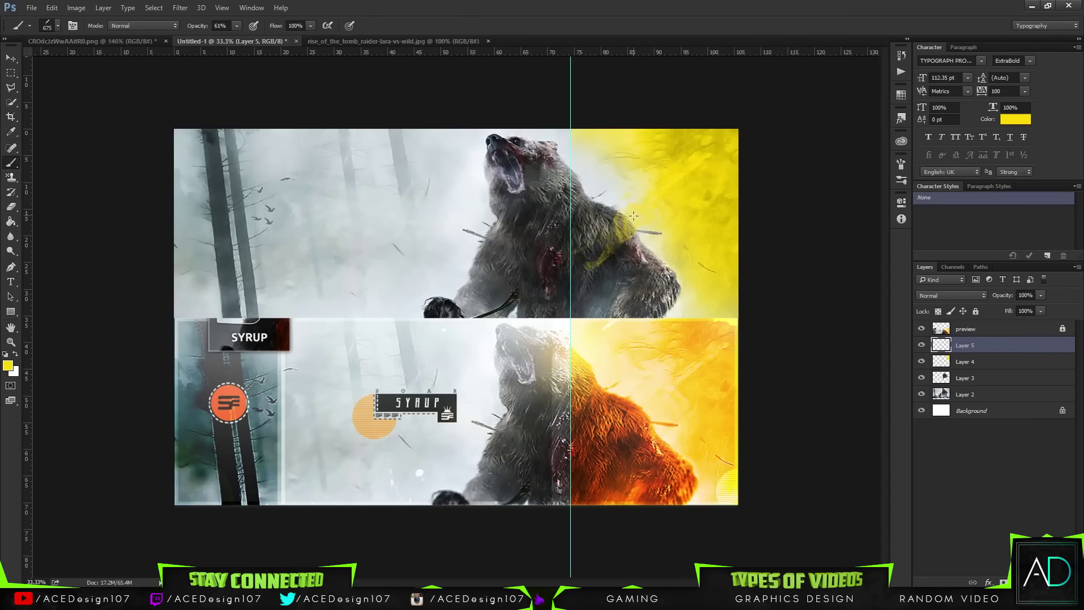
left_click(15, 353)
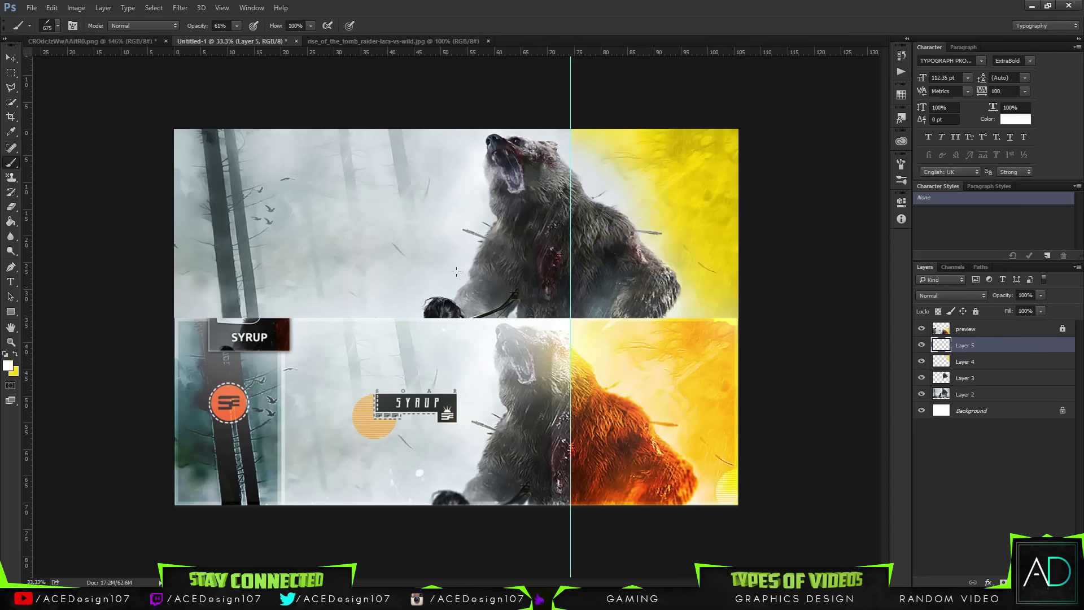
Paint a white textured streak over the yellow area on Layer 5 and lower the layer's opacity to 50%
left_click(657, 213)
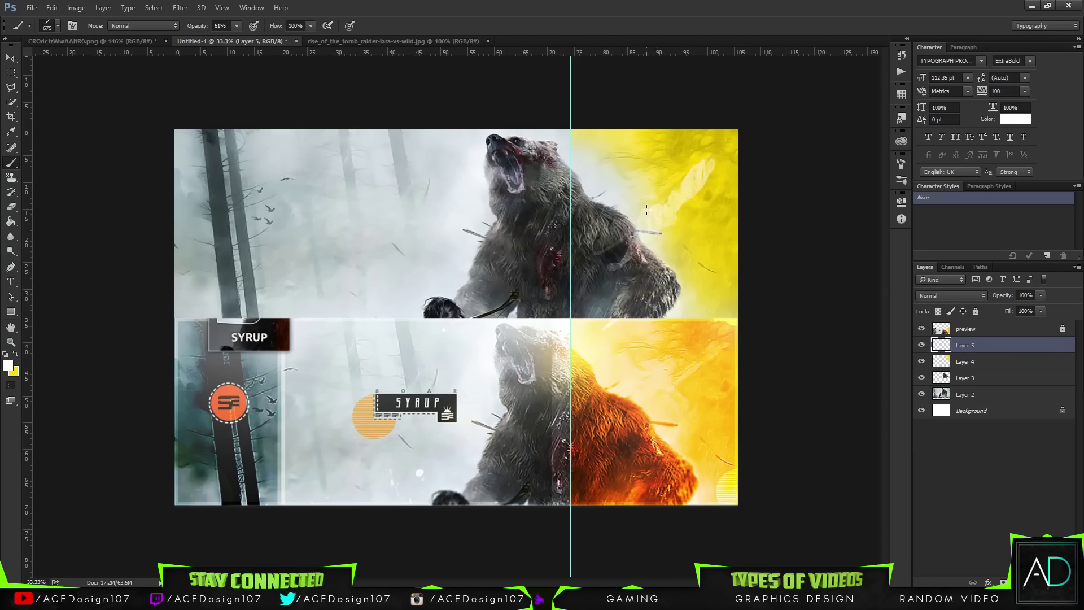
key("ctrl+z")
left_click(645, 201)
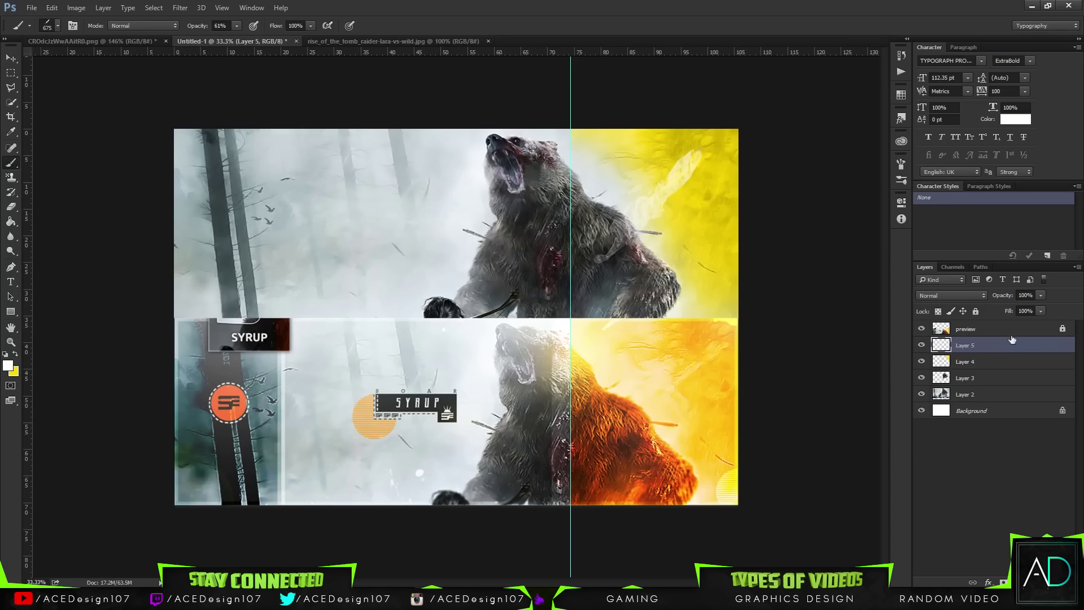
left_click_drag(1040, 295, 1008, 308)
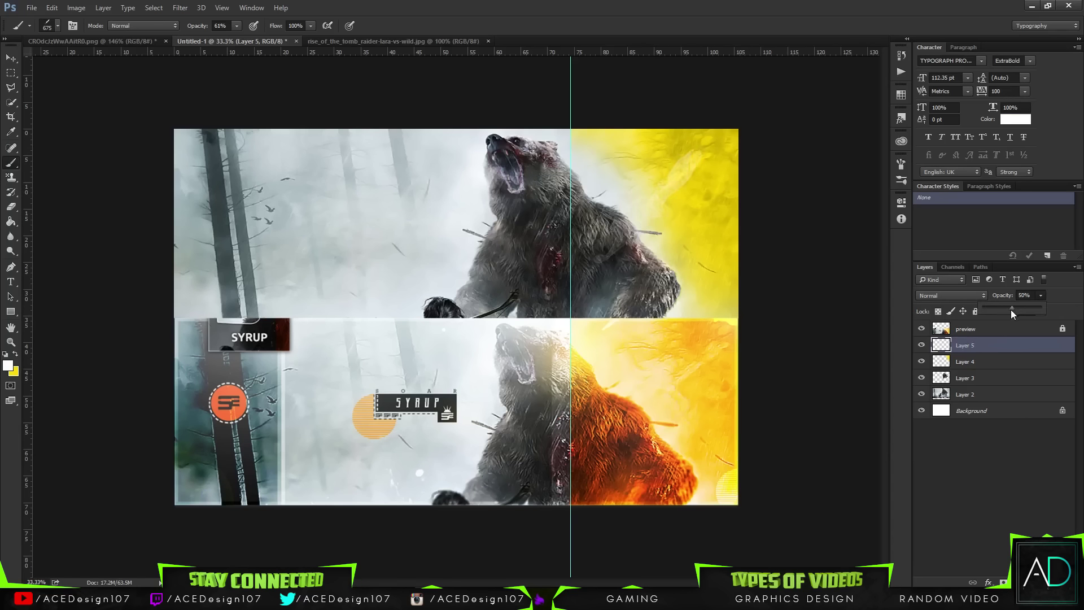
left_click(1035, 238)
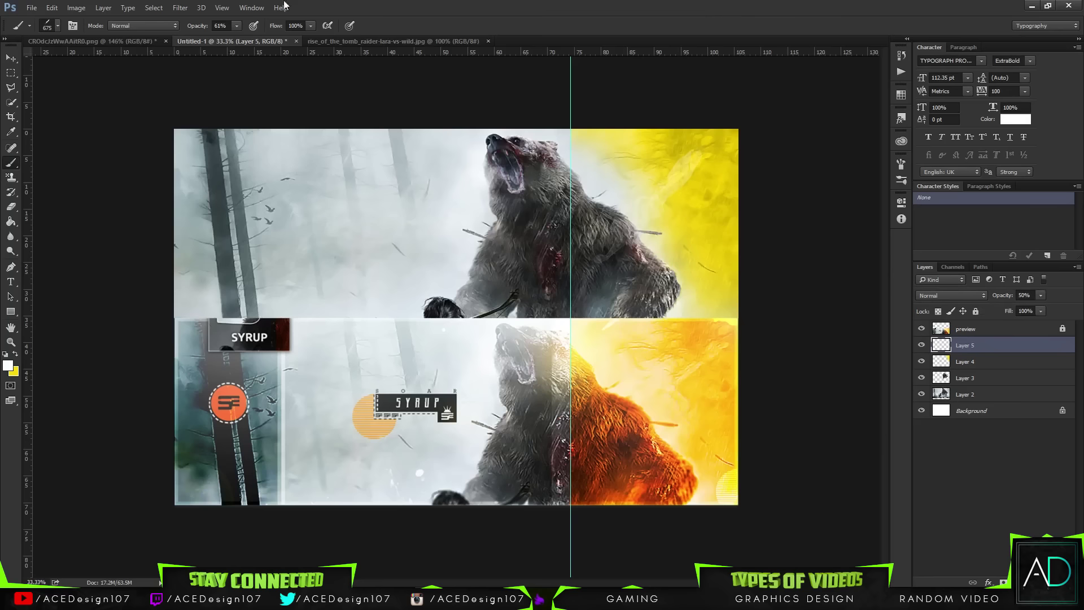
Stamp white texture over the yellow area on Layer 5 with several 675 px tips, using Layer 3's outline to clear it from the bear
left_click(47, 28)
left_click(60, 179)
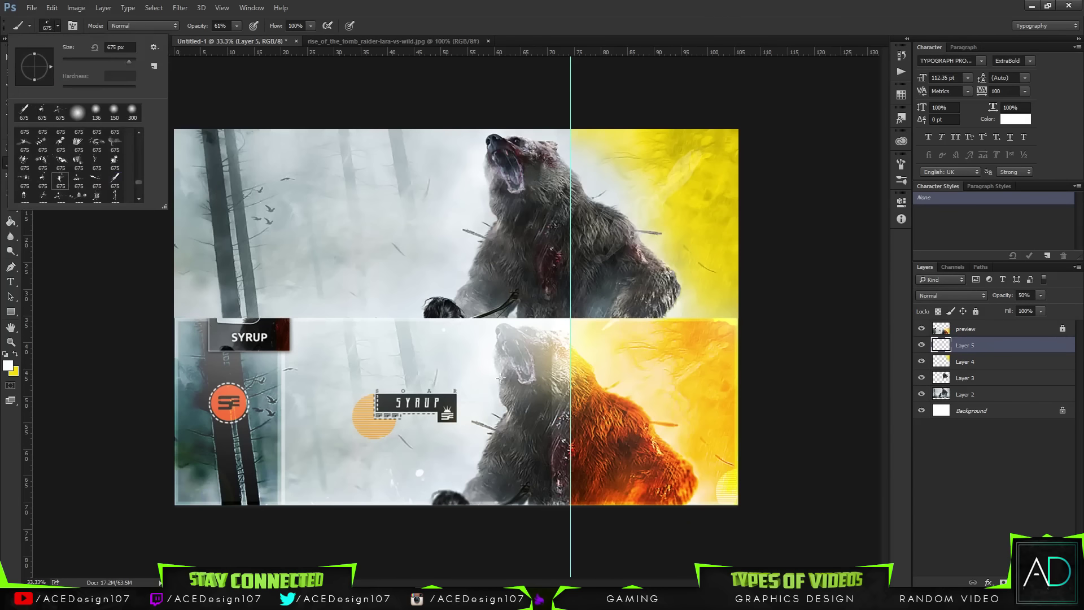
left_click(720, 229)
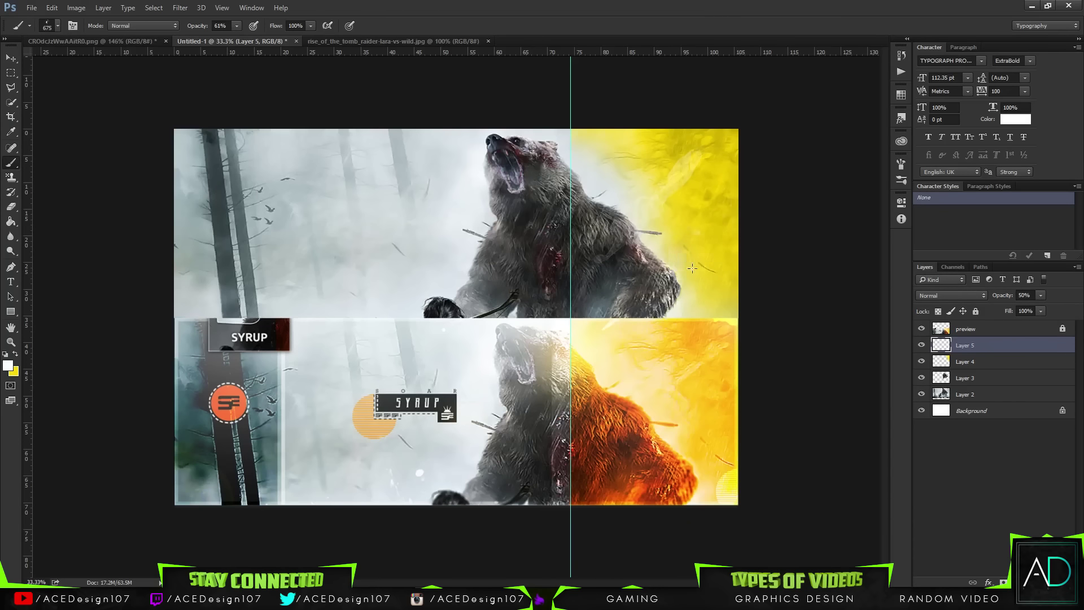
left_click(48, 25)
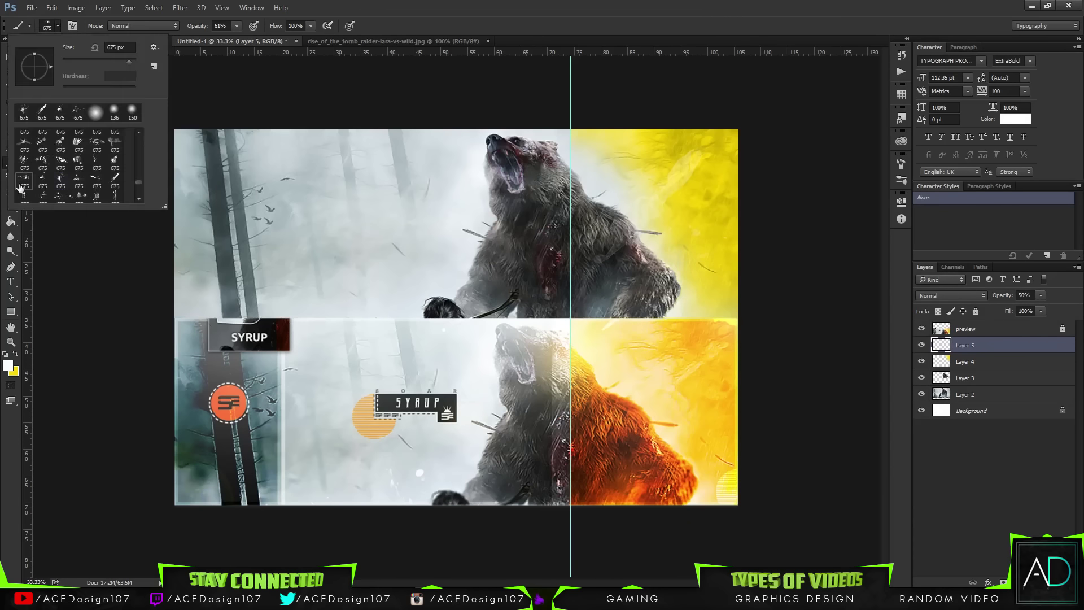
left_click(600, 186)
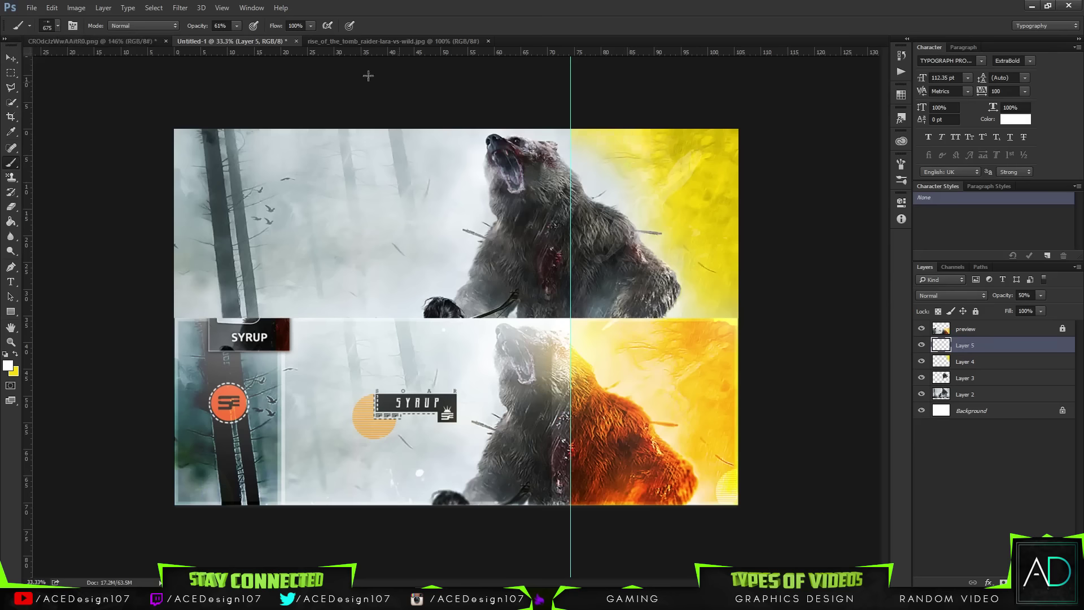
left_click(58, 26)
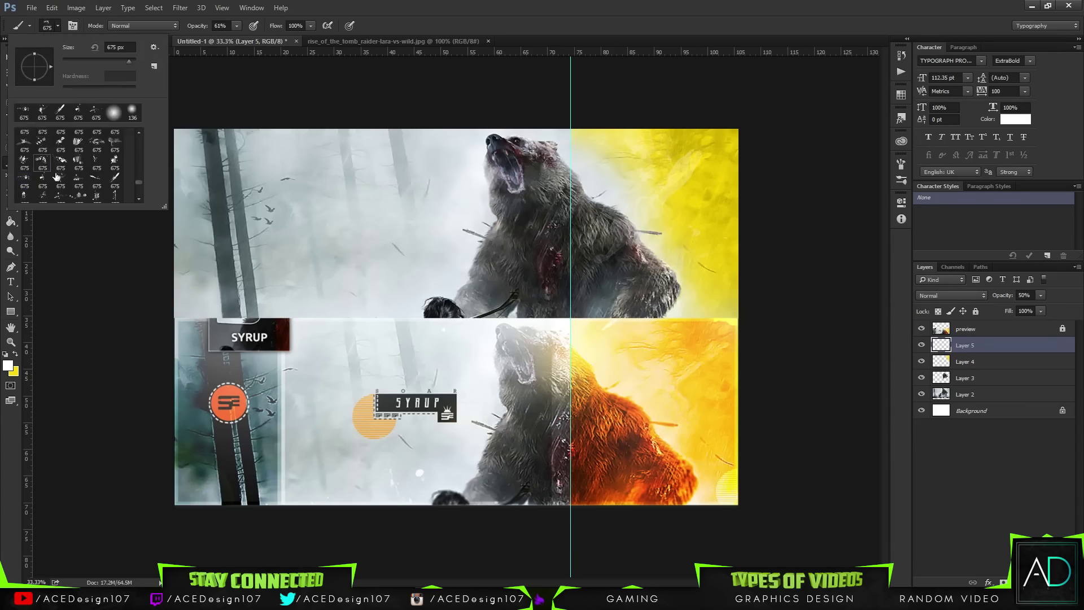
left_click(610, 143)
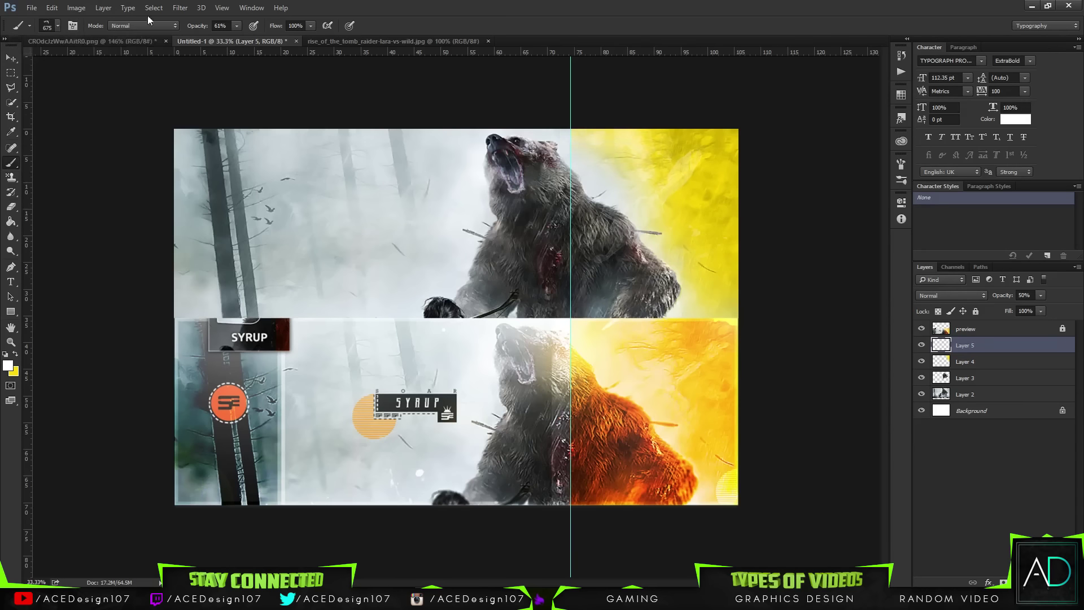
mouse_move(638, 275)
left_mouse_down()
mouse_move(694, 276)
mouse_move(698, 313)
left_mouse_up()
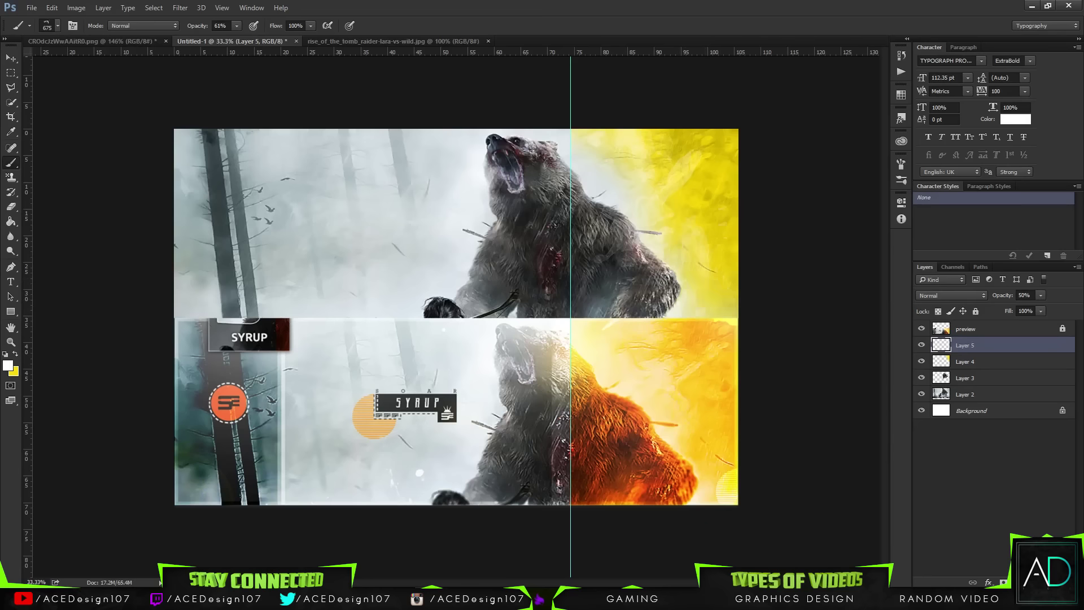
left_click(57, 25)
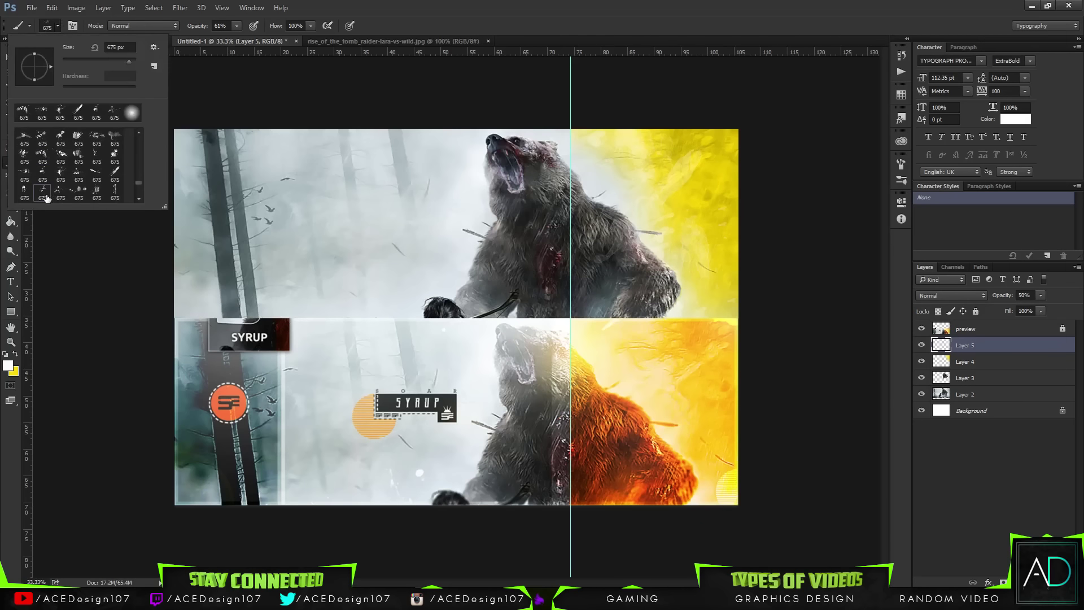
key("Escape")
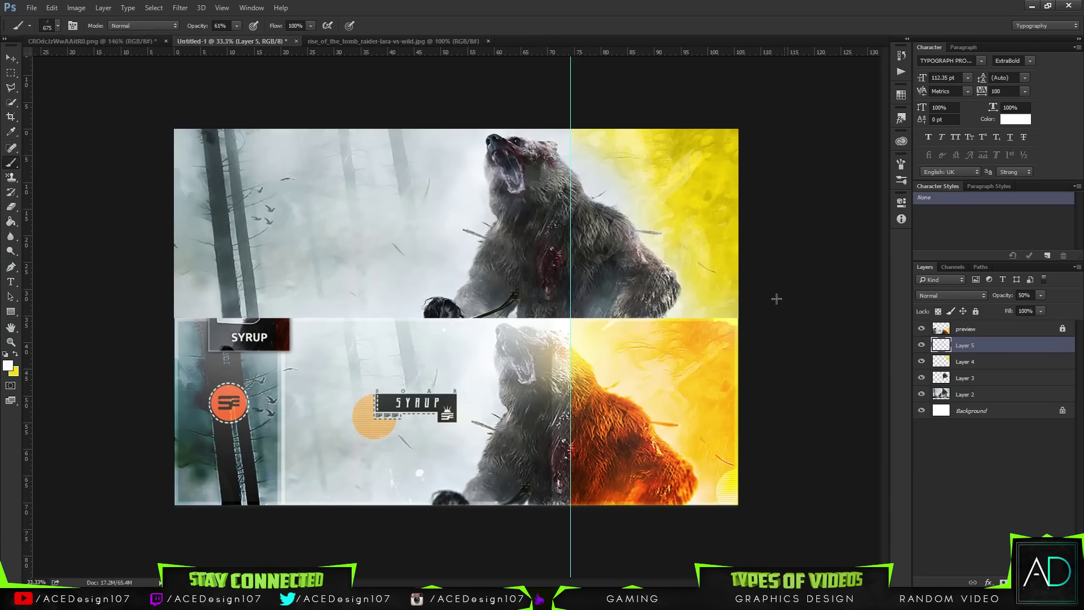
left_click(941, 384, "ctrl")
key("ctrl+d")
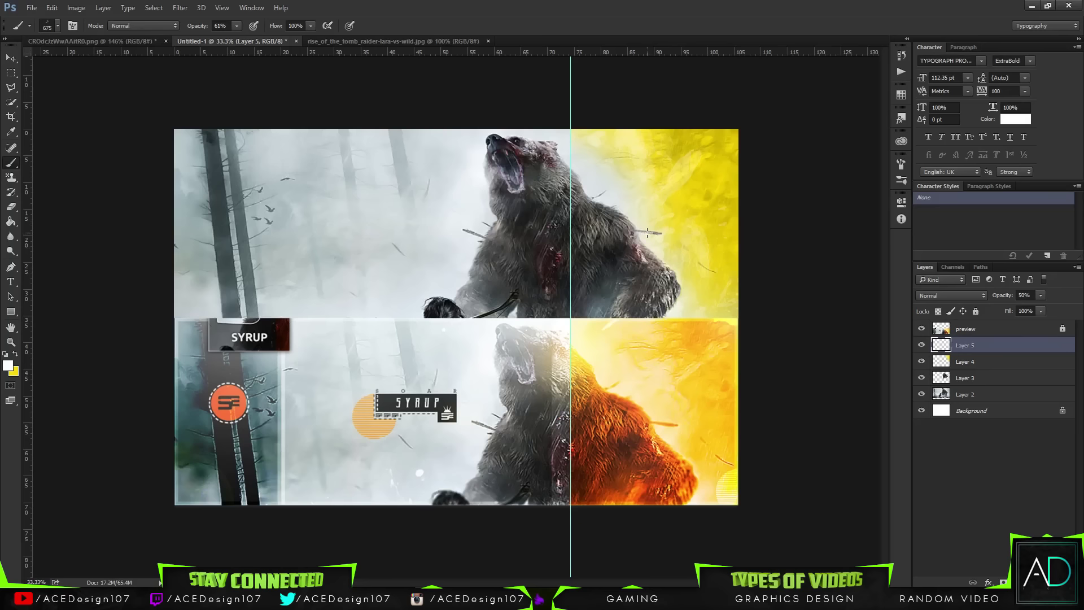
Open the Hue/Saturation adjustment for the yellow Layer 4
left_click(1010, 362)
left_click(987, 377)
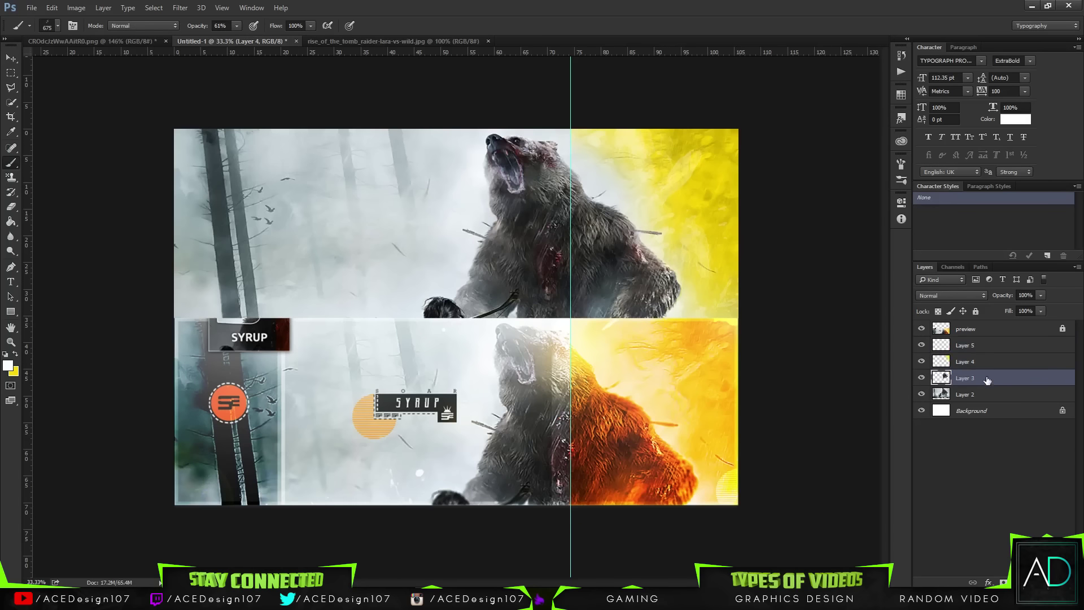
left_click(998, 365)
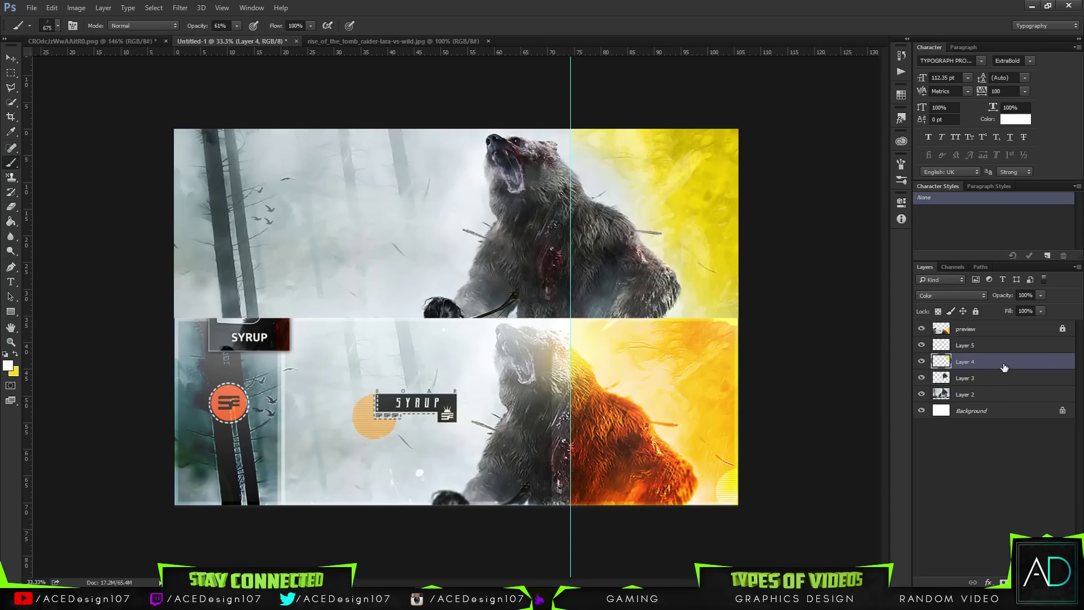
key("ctrl+u")
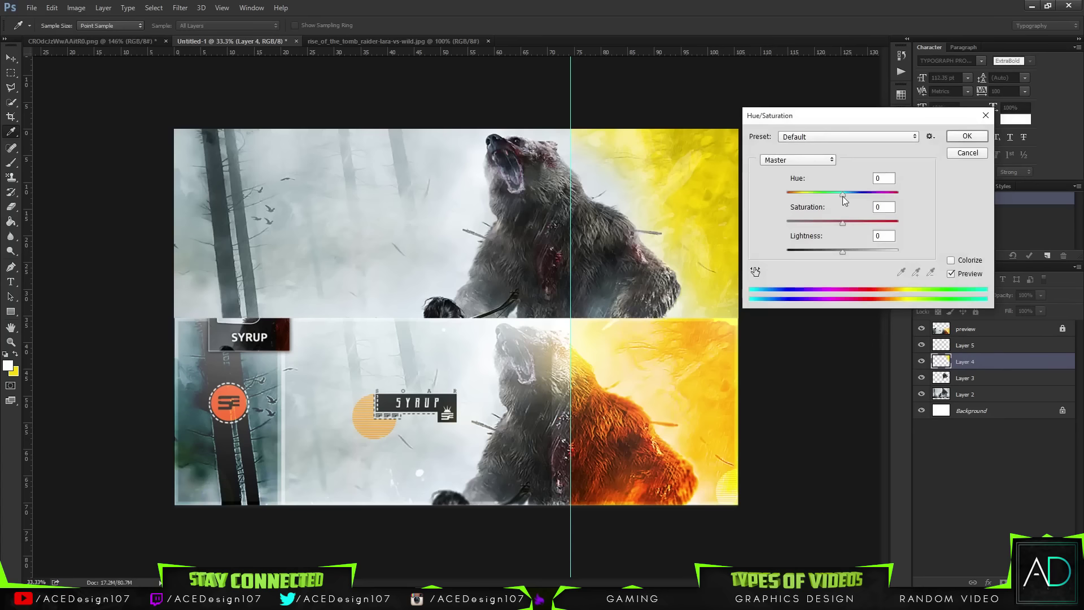
left_click_drag(842, 195, 833, 216)
type("00")
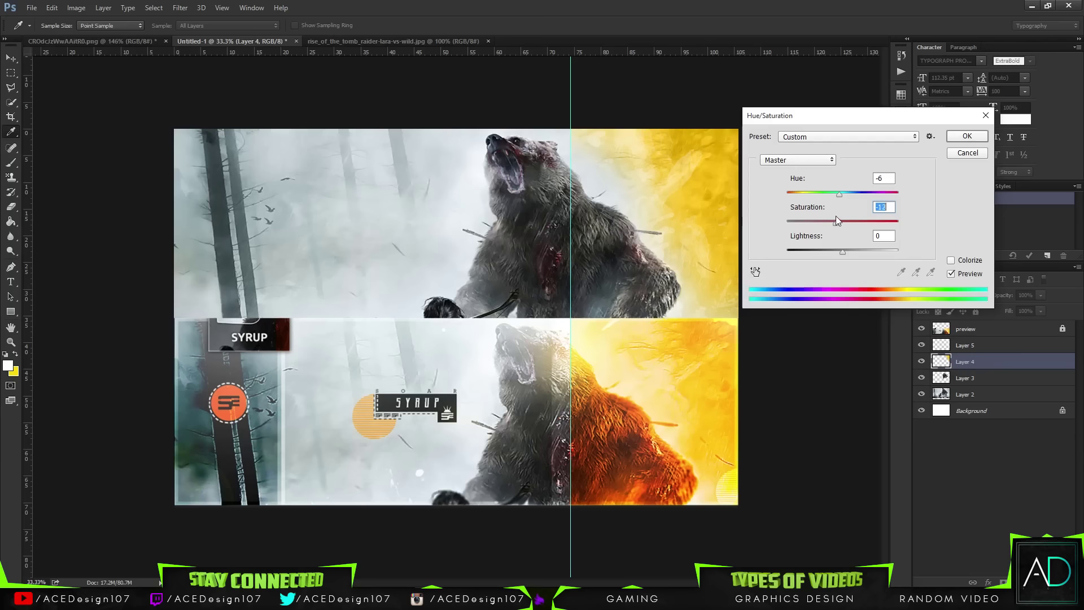
type("0")
mouse_move(842, 197)
left_mouse_down()
mouse_move(851, 195)
mouse_move(829, 192)
mouse_move(838, 188)
left_mouse_up()
type("0")
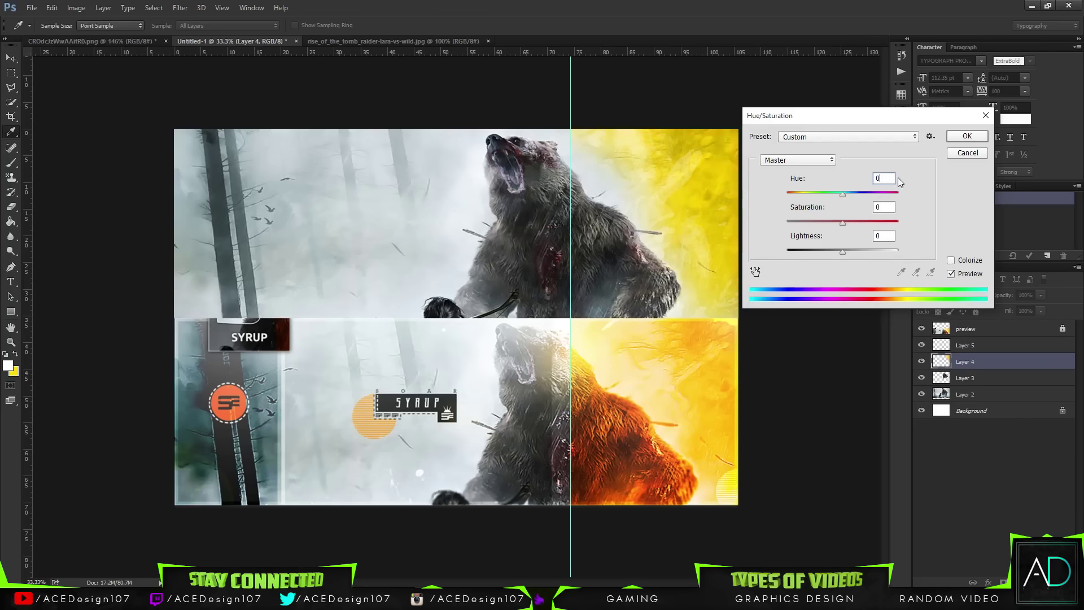
left_click(966, 153)
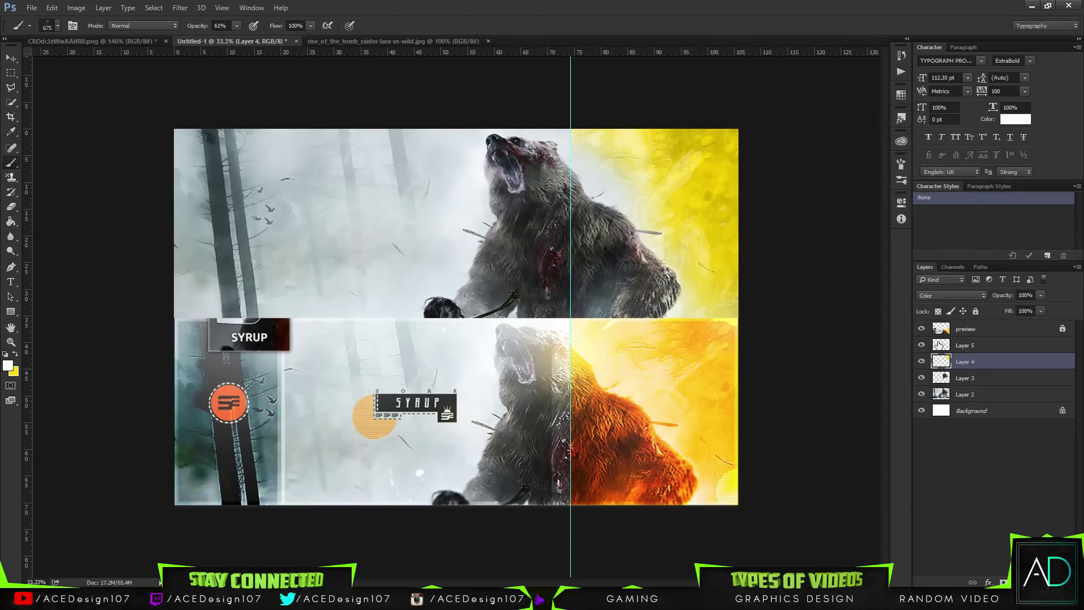
key("ctrl+u")
left_click_drag(843, 192, 838, 186)
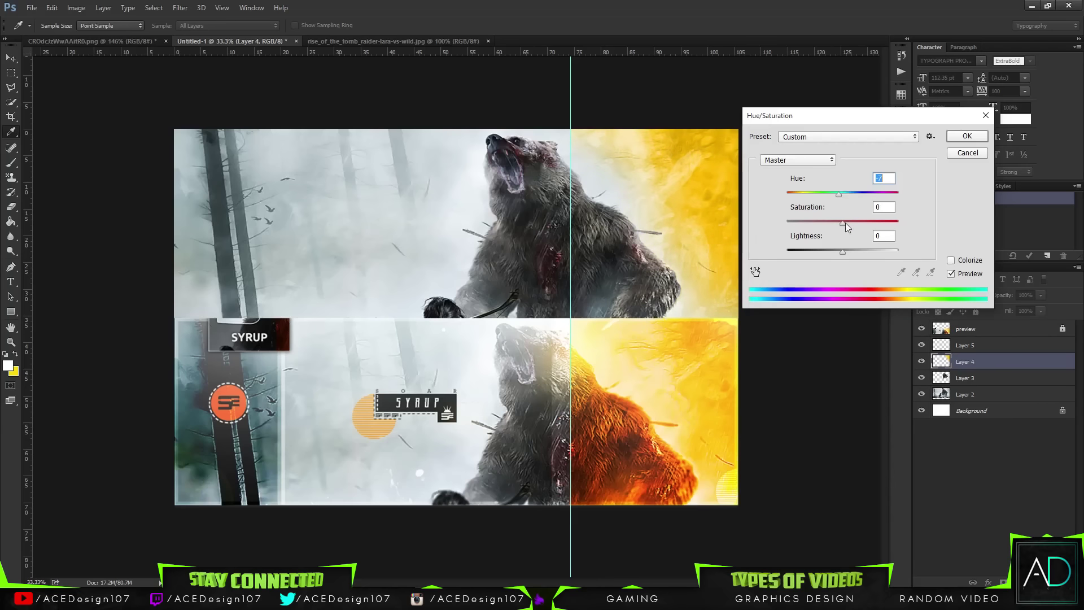
mouse_move(842, 251)
left_mouse_down()
mouse_move(862, 245)
mouse_move(825, 245)
mouse_move(835, 244)
left_mouse_up()
type("0")
left_click_drag(839, 194, 842, 194)
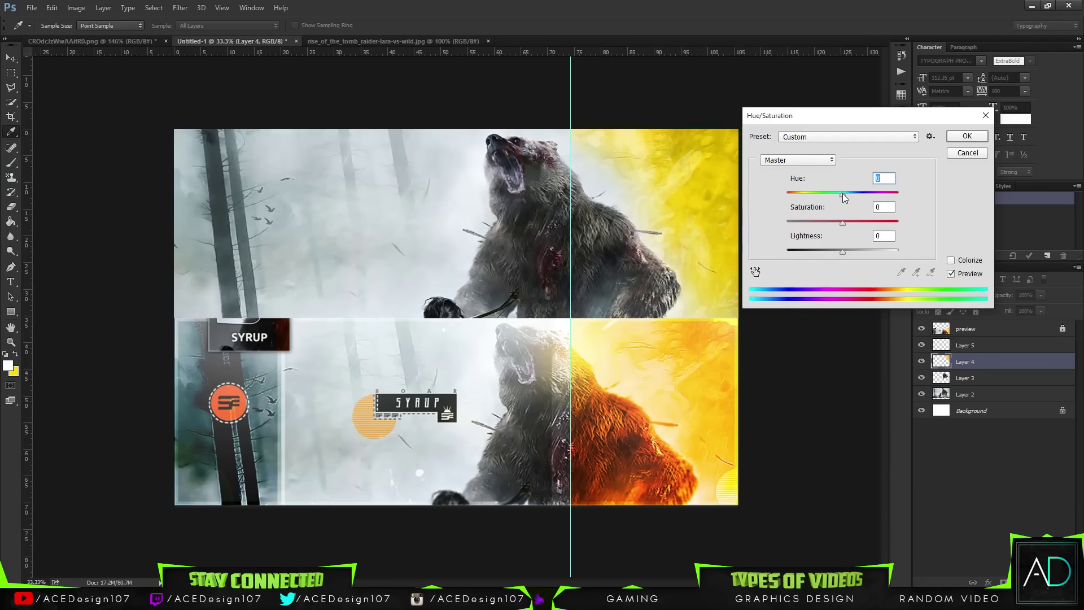
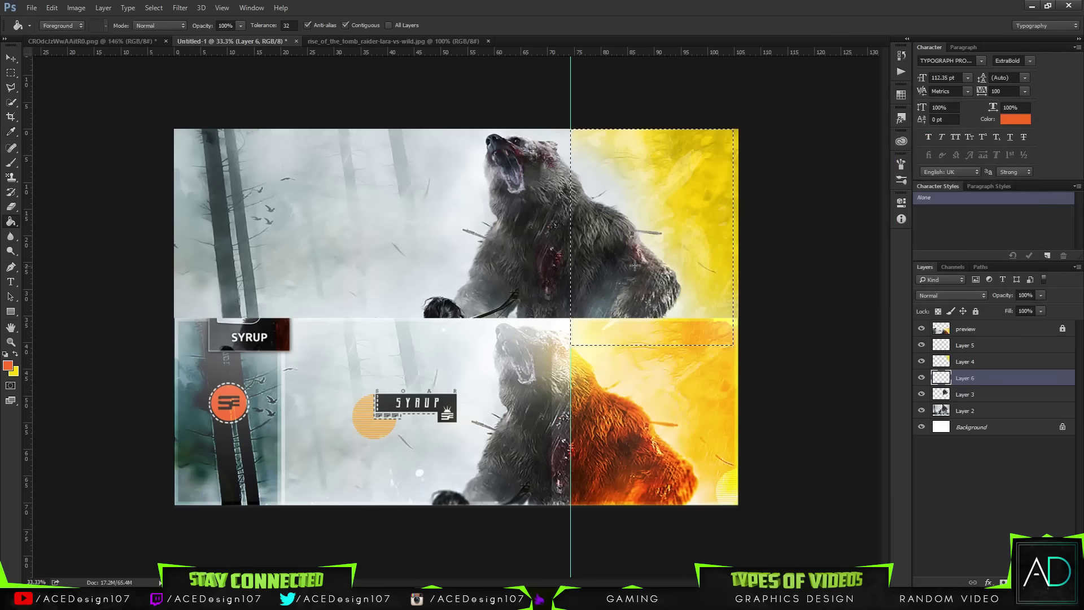
Fill the rectangular selection over the bear's right side on Layer 6 with orange using the Paint Bucket, and deselect
left_click(635, 262)
key("ctrl+z")
right_click(12, 225)
left_click(38, 228)
left_click(683, 261)
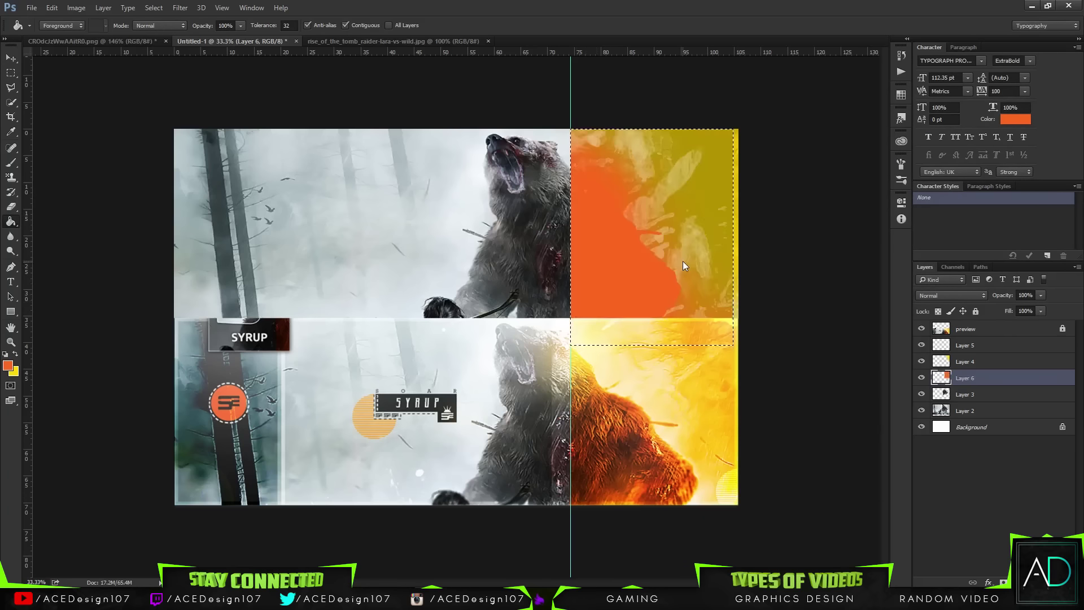
key("ctrl+d")
Set the orange Layer 6's blend mode to Color, comparing it with Luminosity
left_click(951, 295)
left_click(951, 507)
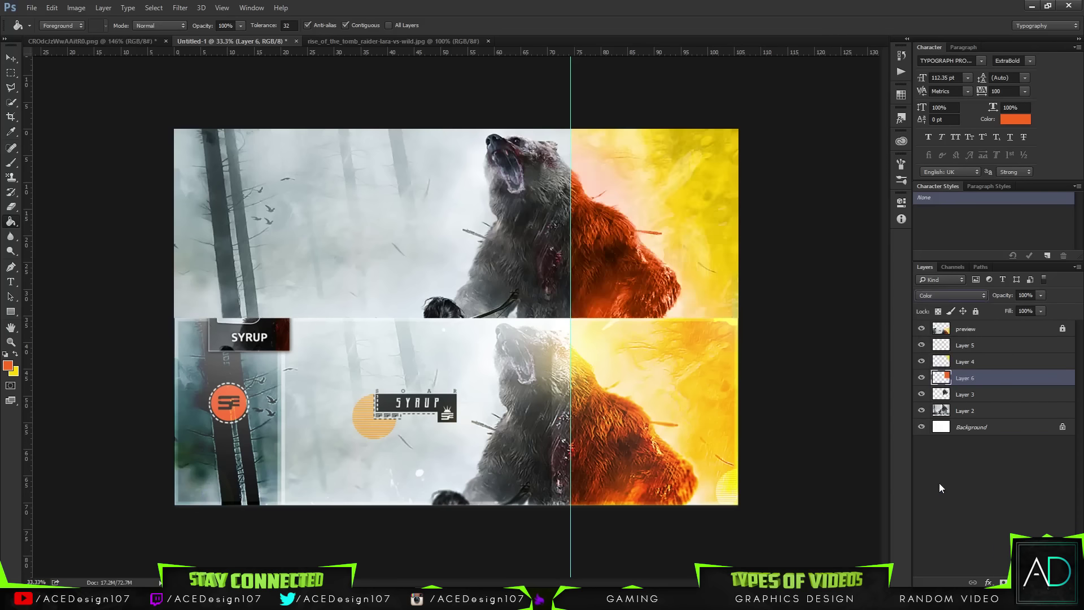
key("Down")
key("Up")
key("Up")
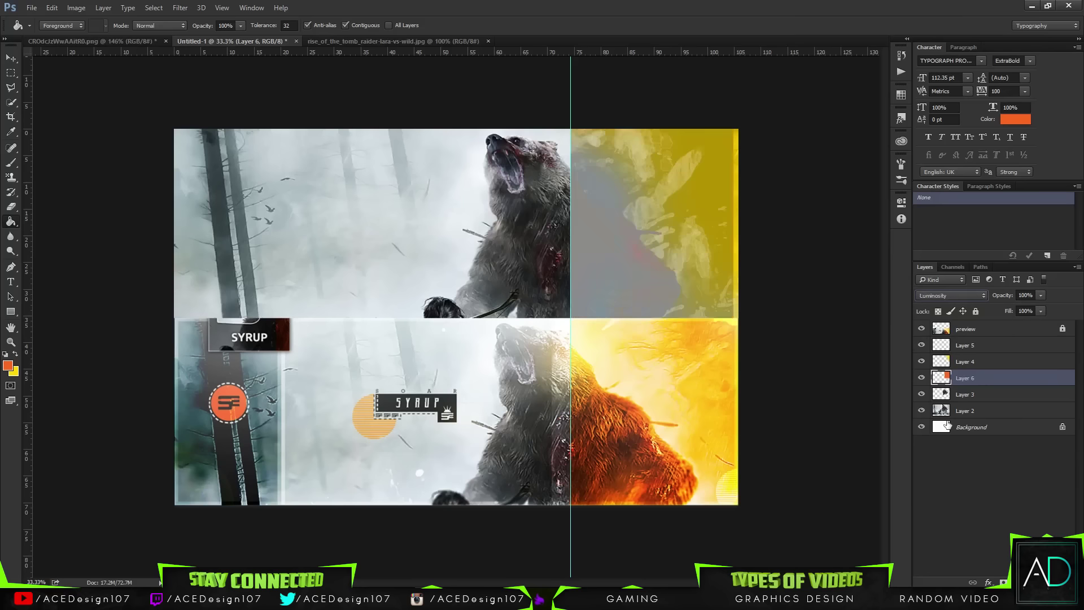
key("Down")
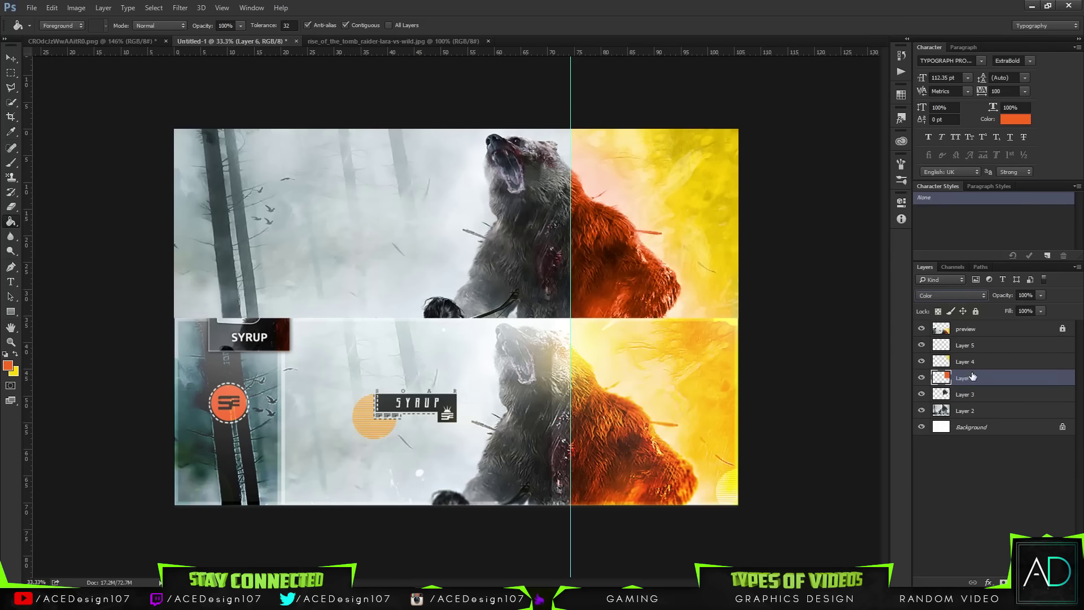
Try a lower opacity and blend modes such as Overlay, Soft Light, Color Dodge and Multiply on Layer 6, and return it to Color
left_click(1042, 295)
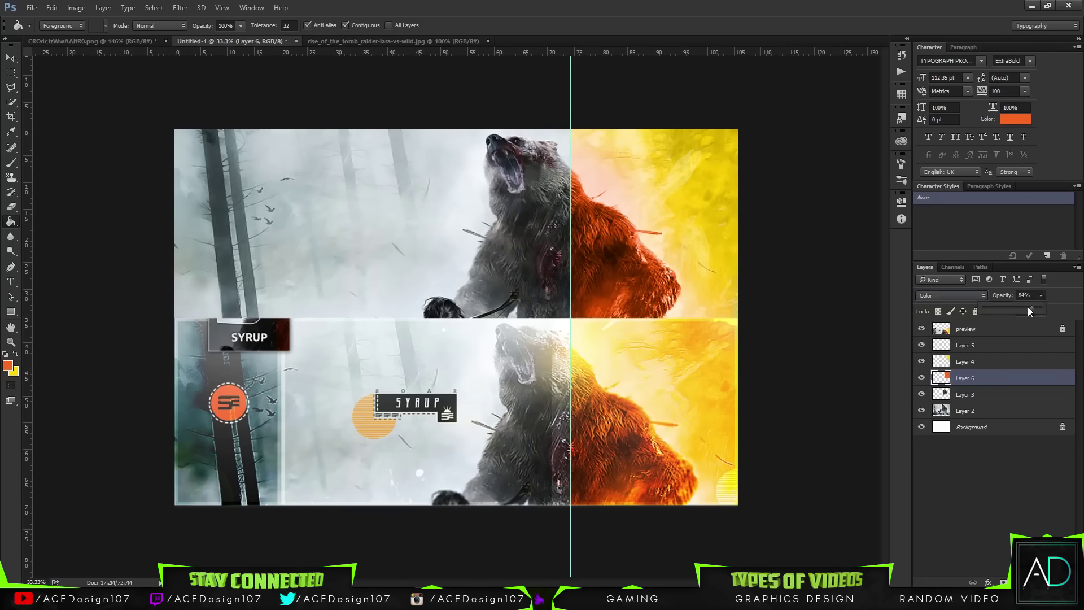
right_click(994, 378)
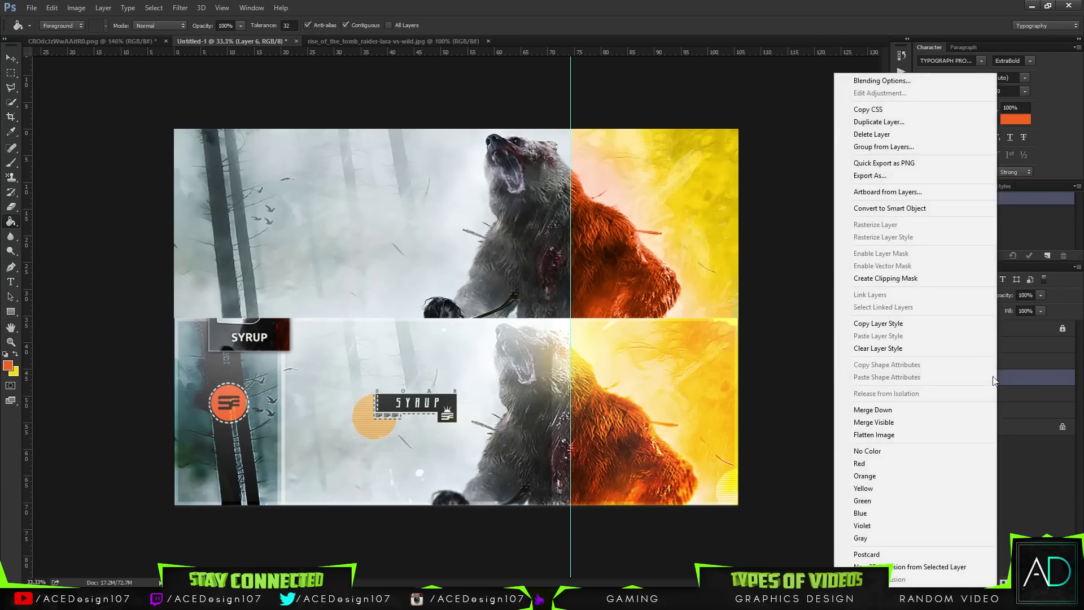
left_click(1016, 361)
left_click(965, 296)
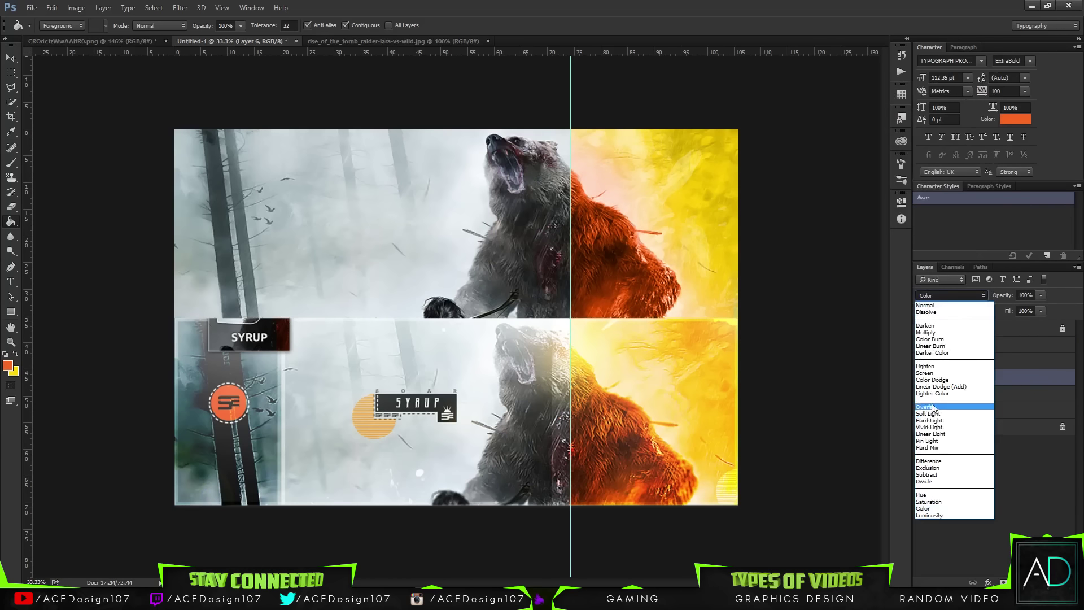
left_click(934, 407)
key("Down")
key("Up")
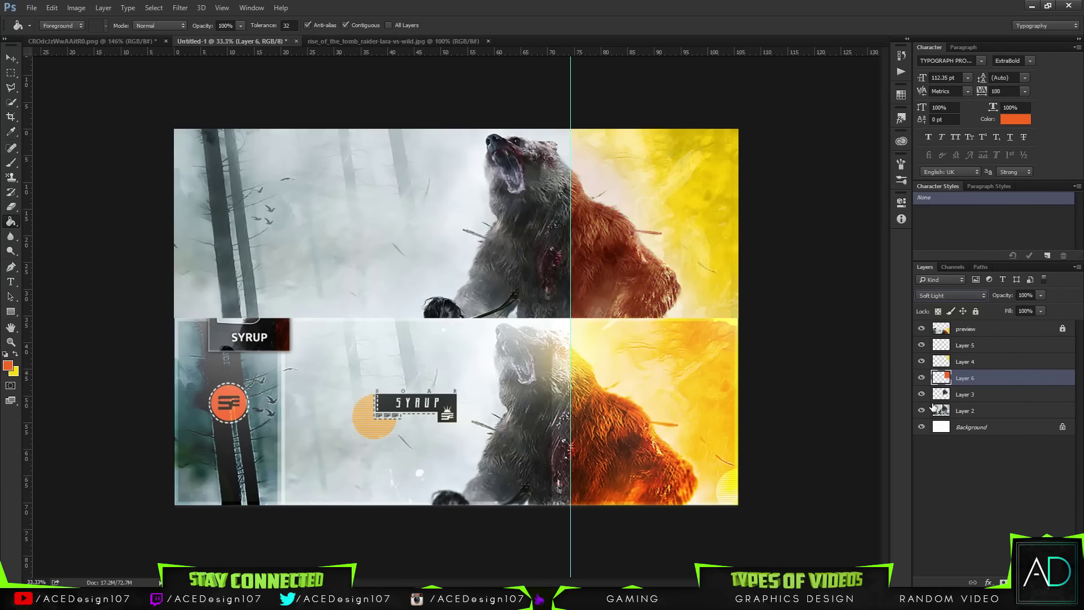
key("Up")
key("Down")
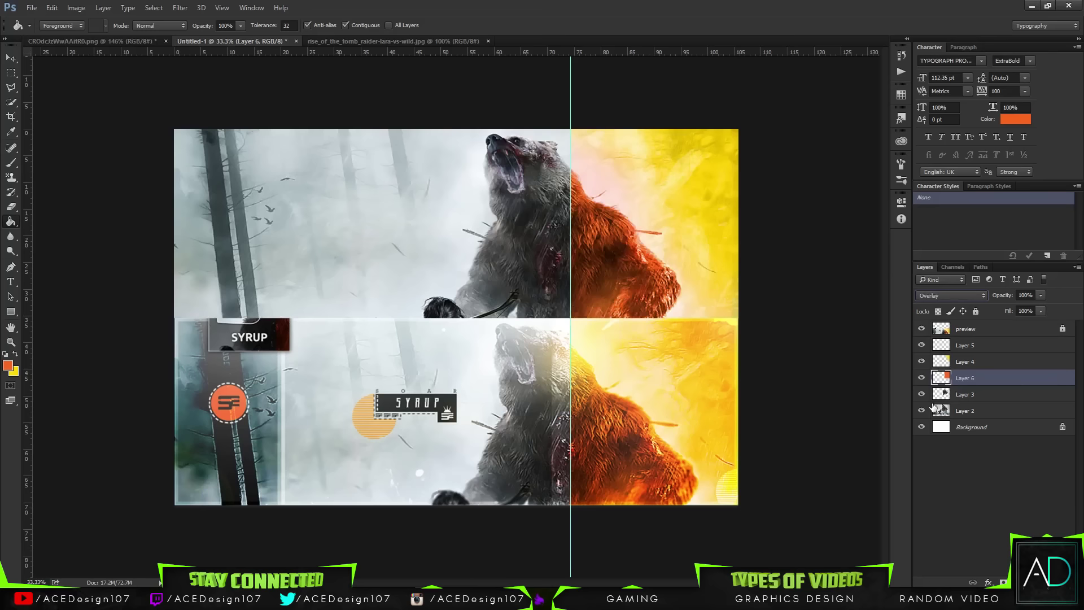
key("Up")
key("Up")
key("Up")
key("Up")
key("Up")
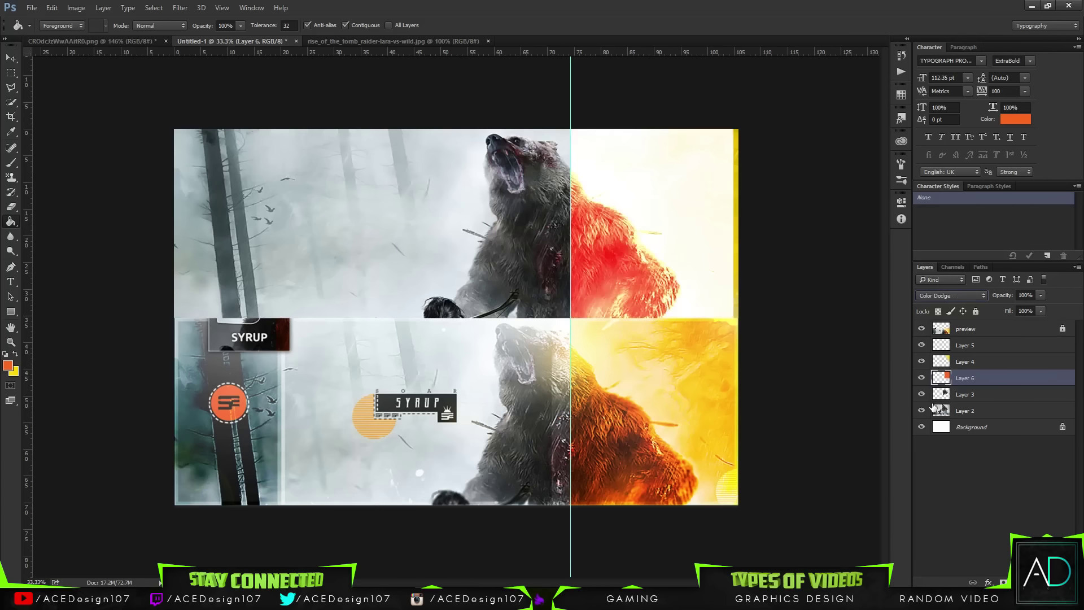
key("Up")
key("Up")
key("Up")
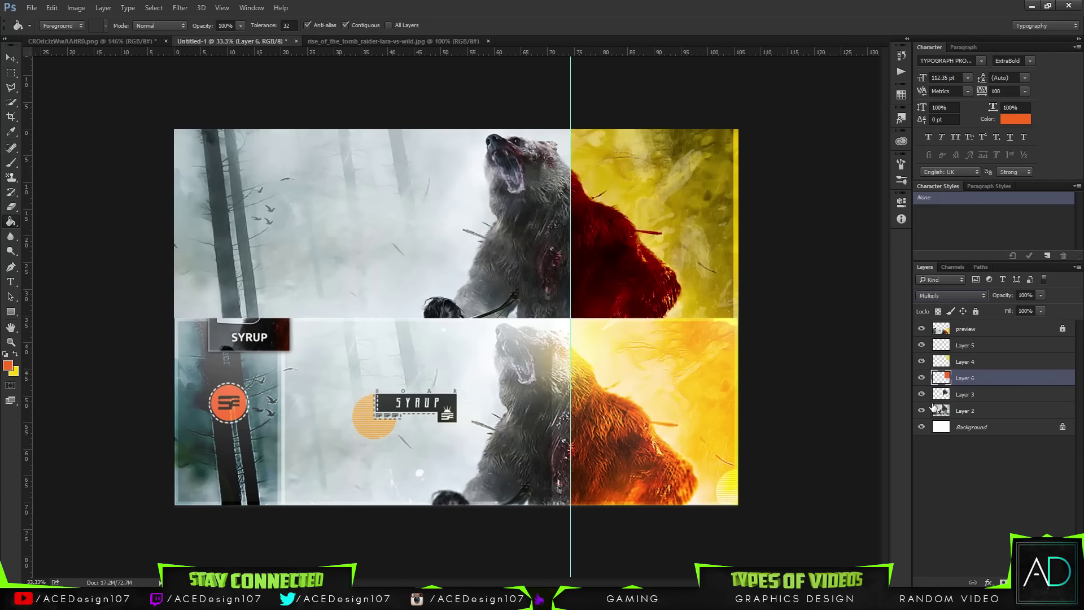
key("Up")
key("Up")
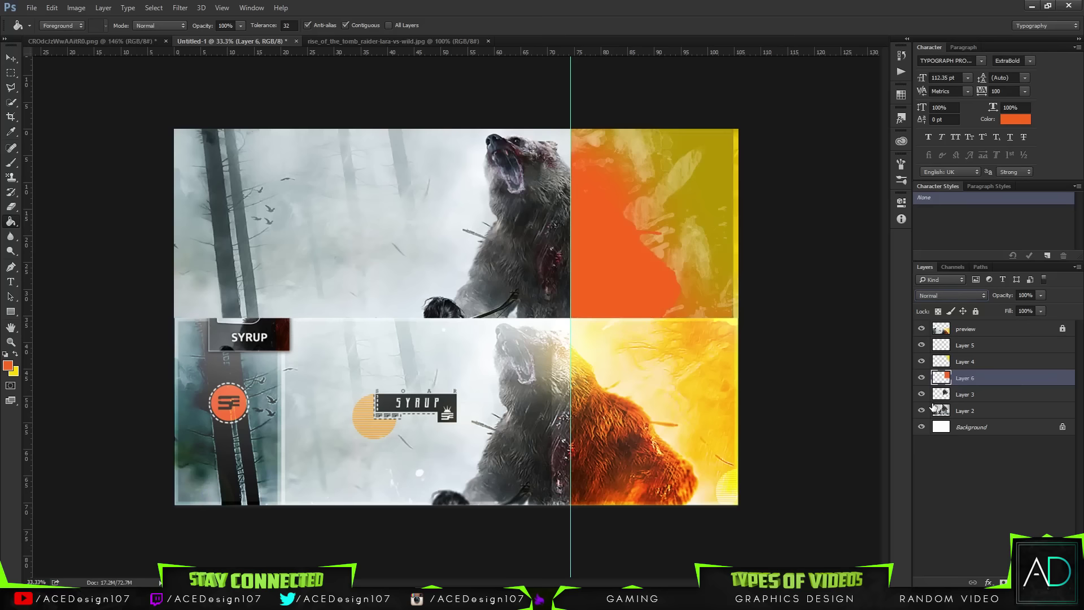
key("Down")
key("Down")
key("Down")
key("Down")
key("Down")
key("Down")
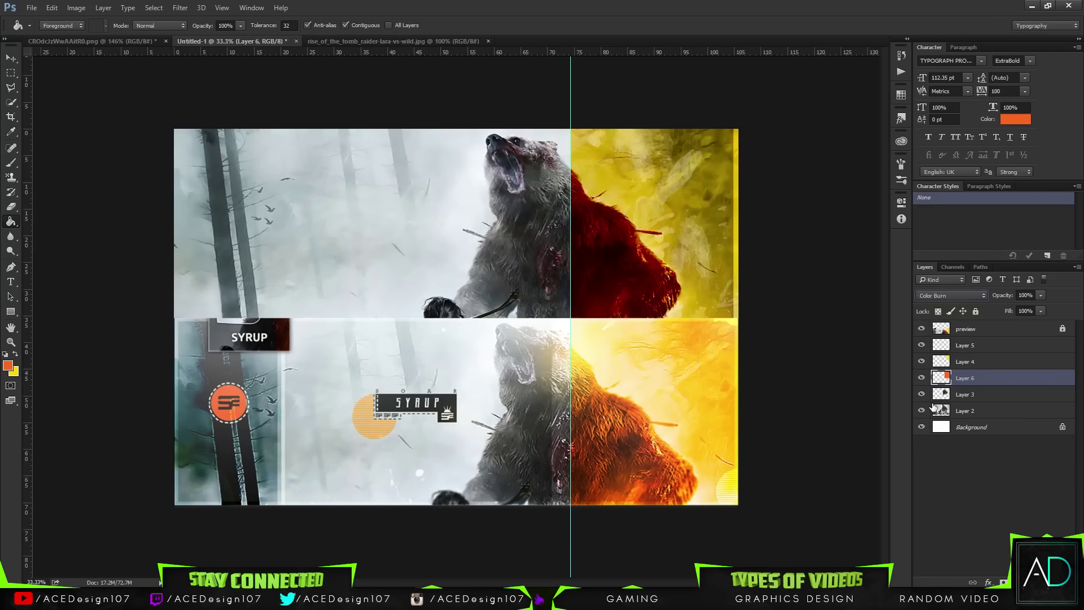
key("Down")
key("Down")
key("Down")
key("Down")
key("Down")
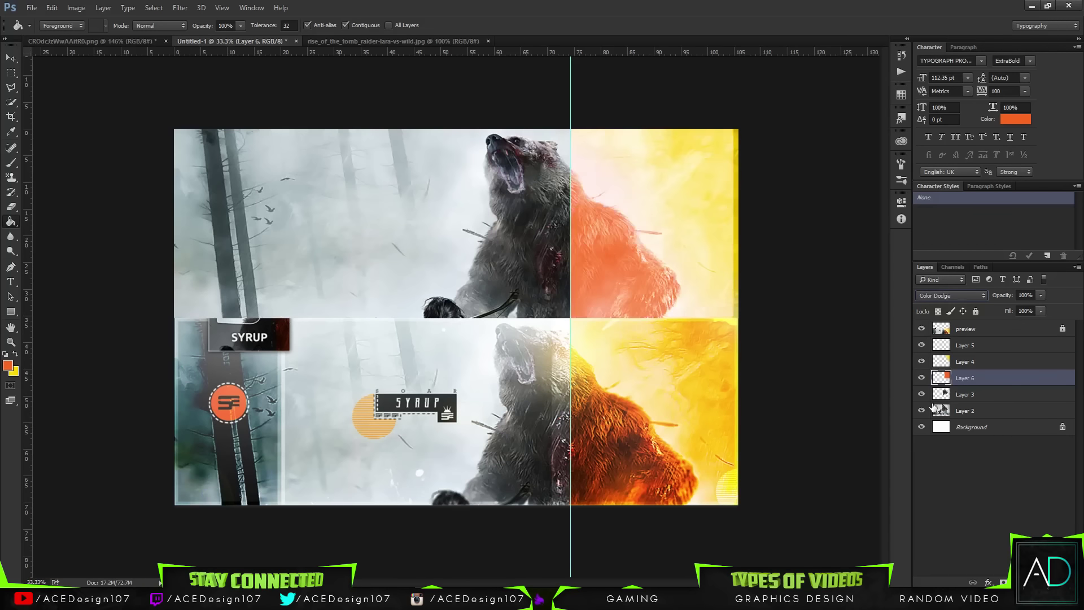
key("Down")
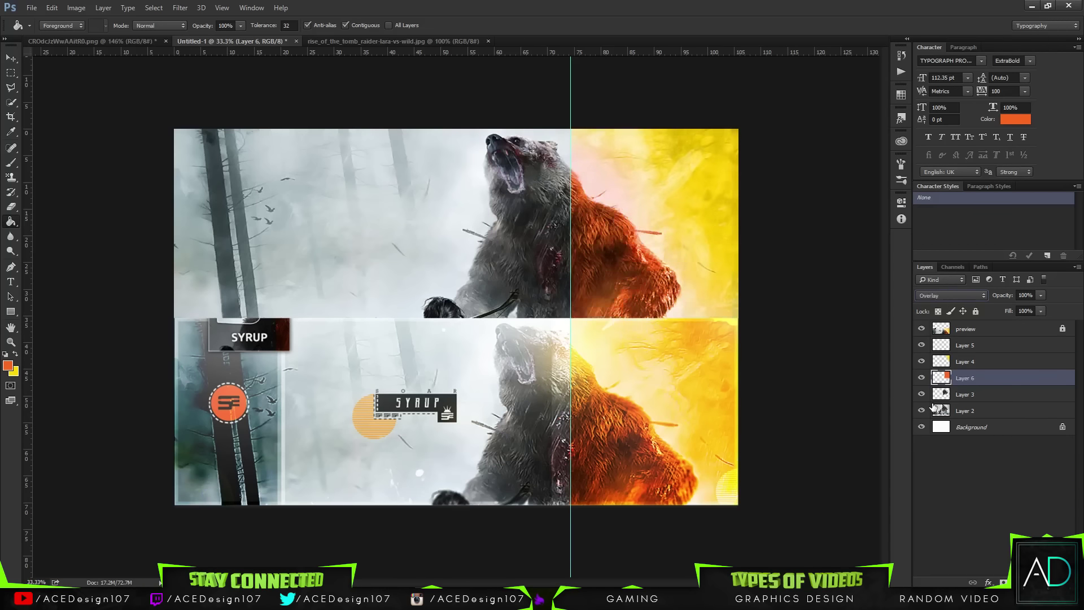
left_click(951, 295)
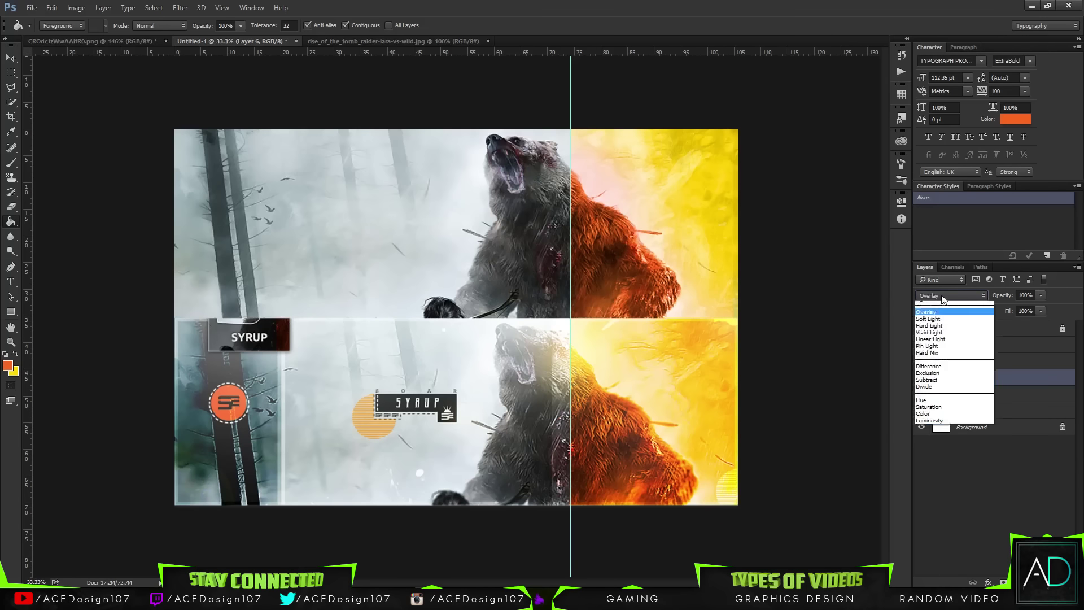
left_click(926, 508)
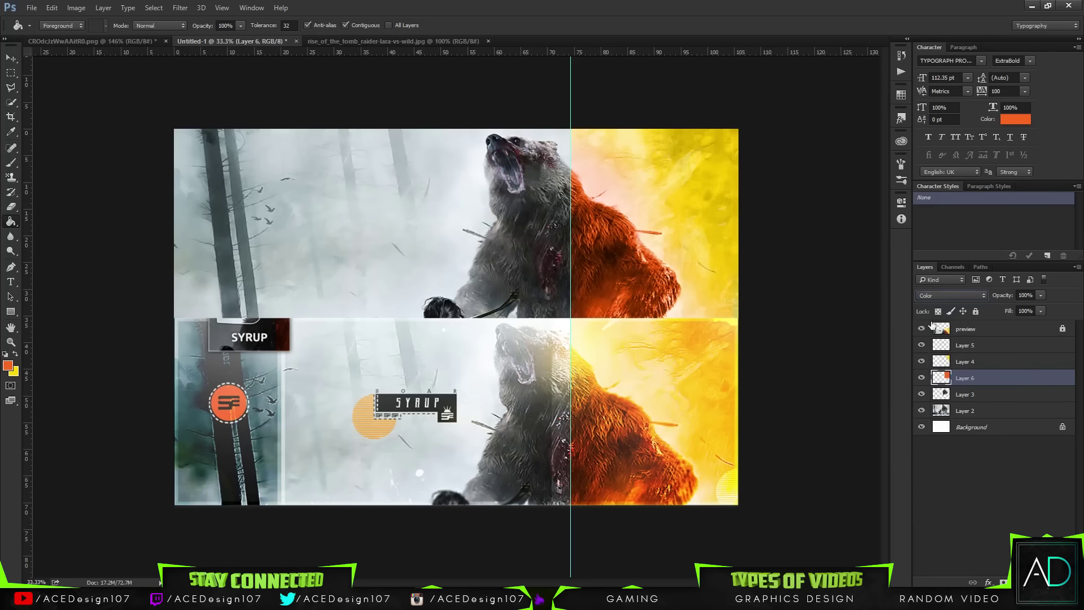
left_click(938, 295)
left_click(939, 295)
Add an Inner Glow layer style to the bear on Layer 3 with its glow color changed to yellow
left_click(992, 394)
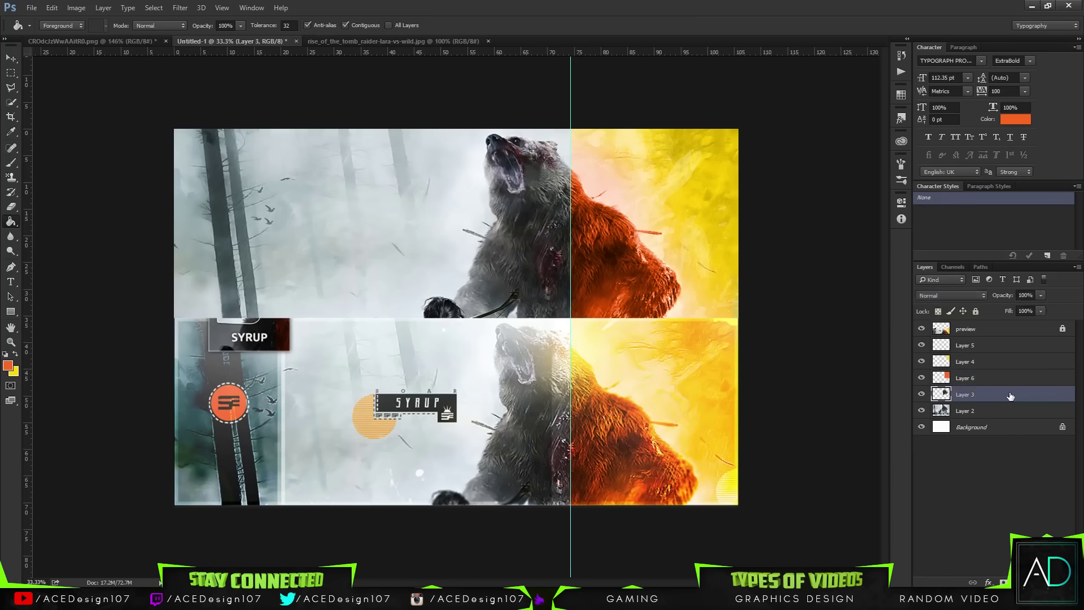
right_click(1010, 396)
left_click(880, 83)
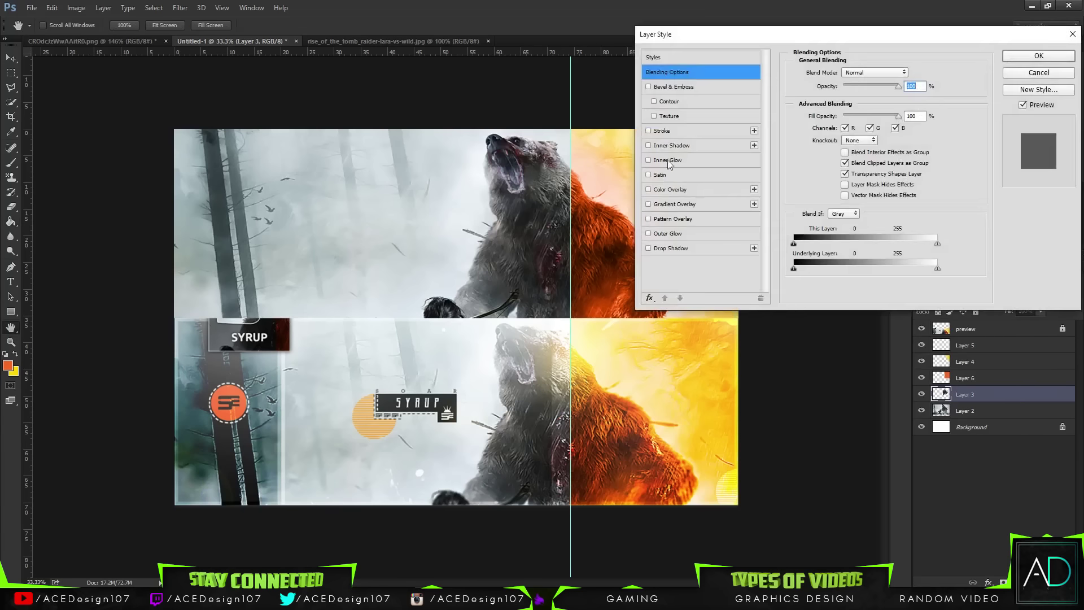
left_click_drag(707, 36, 120, 63)
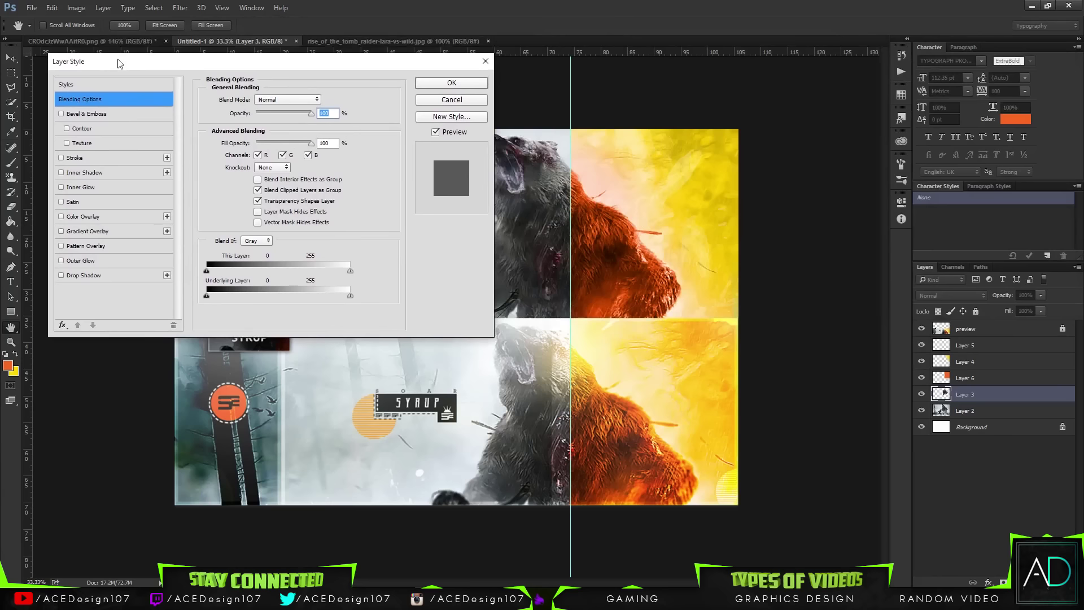
left_click(85, 187)
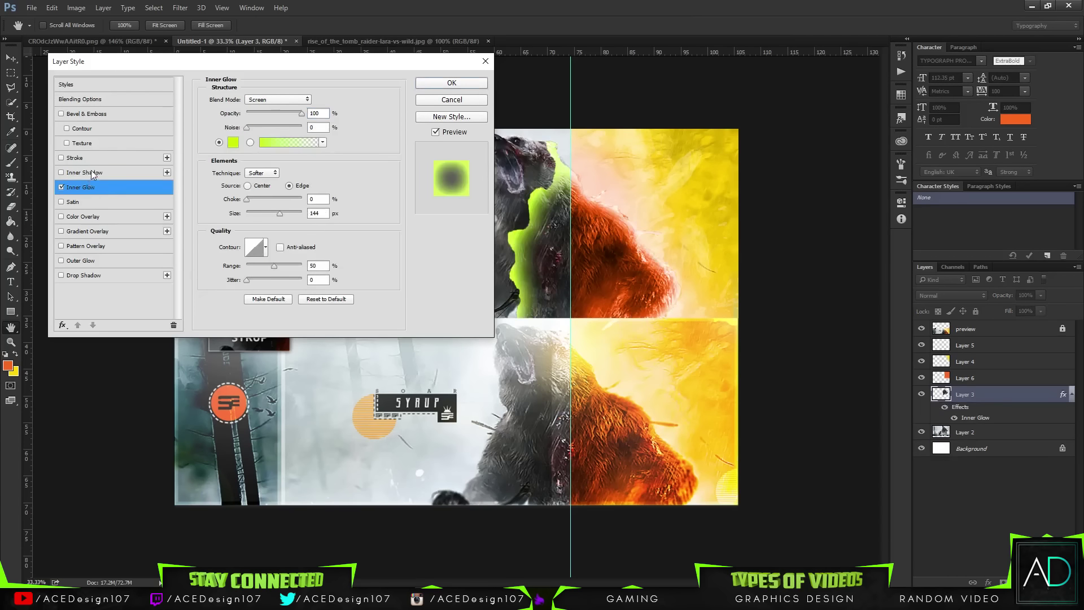
left_click(232, 144)
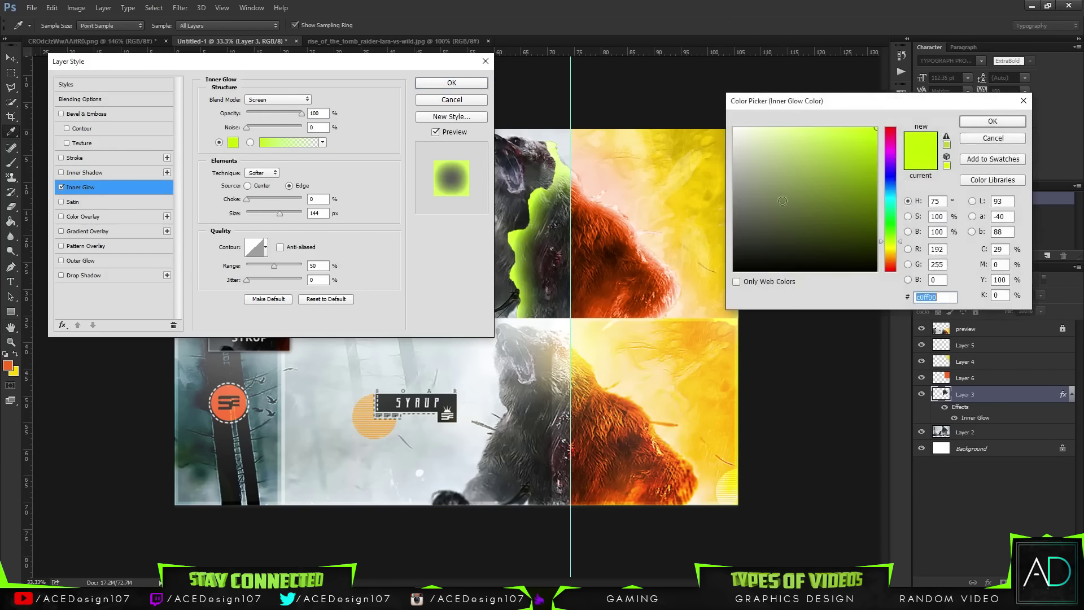
left_click(892, 259)
left_click_drag(892, 259, 892, 250)
left_click(992, 122)
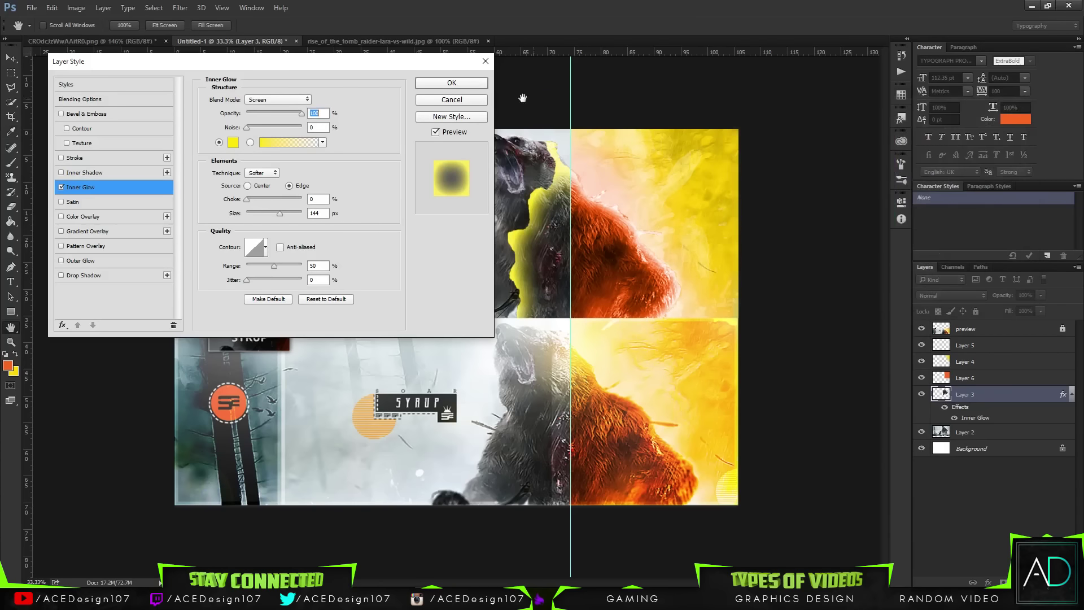
left_click(452, 82)
Try moving Layer 3 above Layer 6 and merging Layer 6 down into Layer 3, undoing each change
left_click_drag(986, 387, 998, 372)
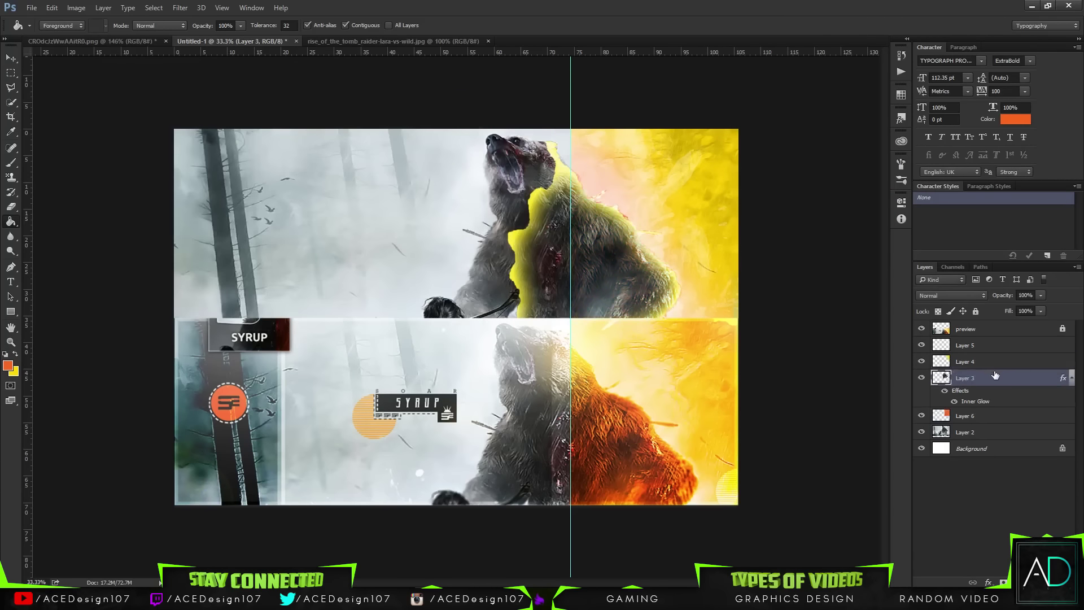
key("ctrl+z")
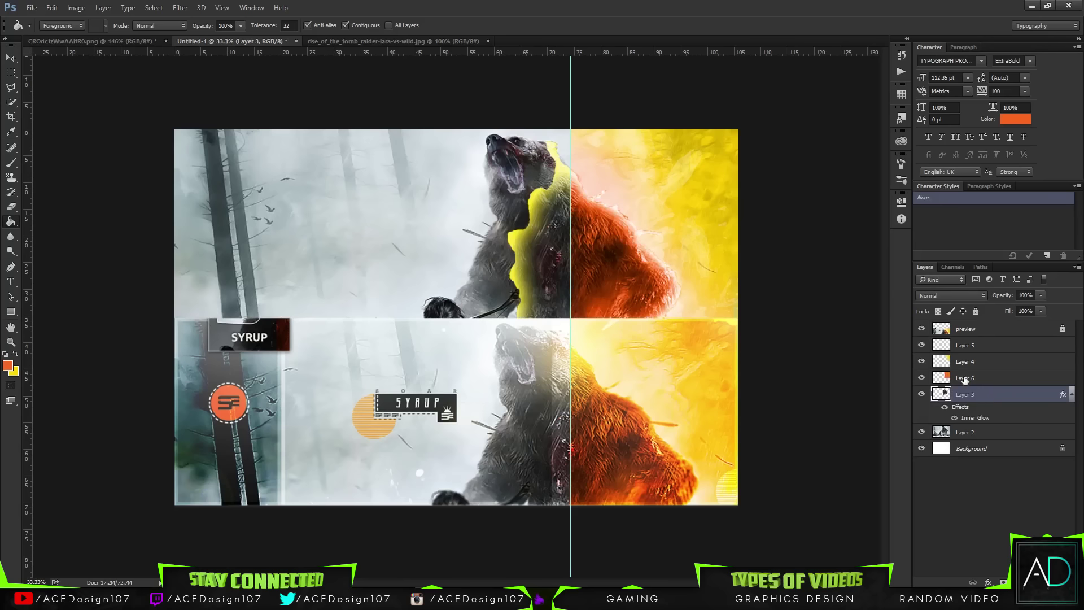
left_click(921, 394)
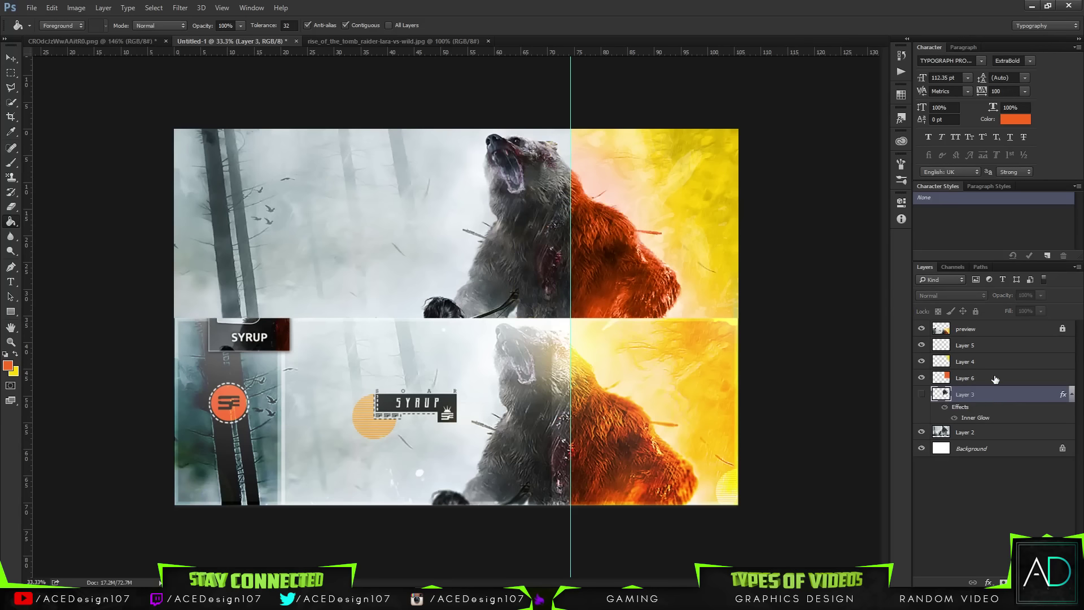
left_click(973, 381)
left_click(921, 394)
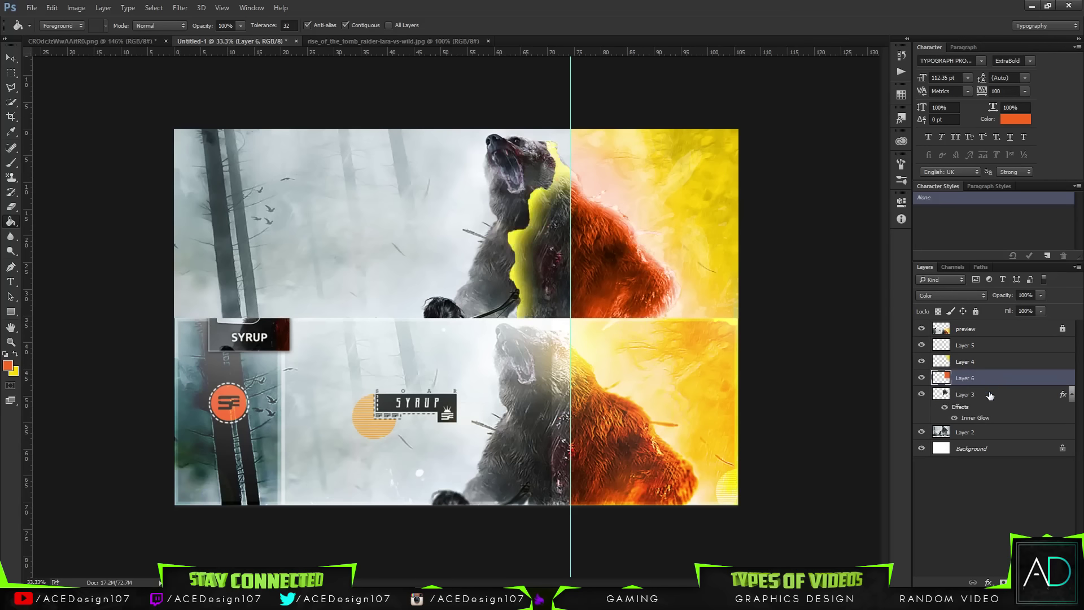
key("ctrl+e")
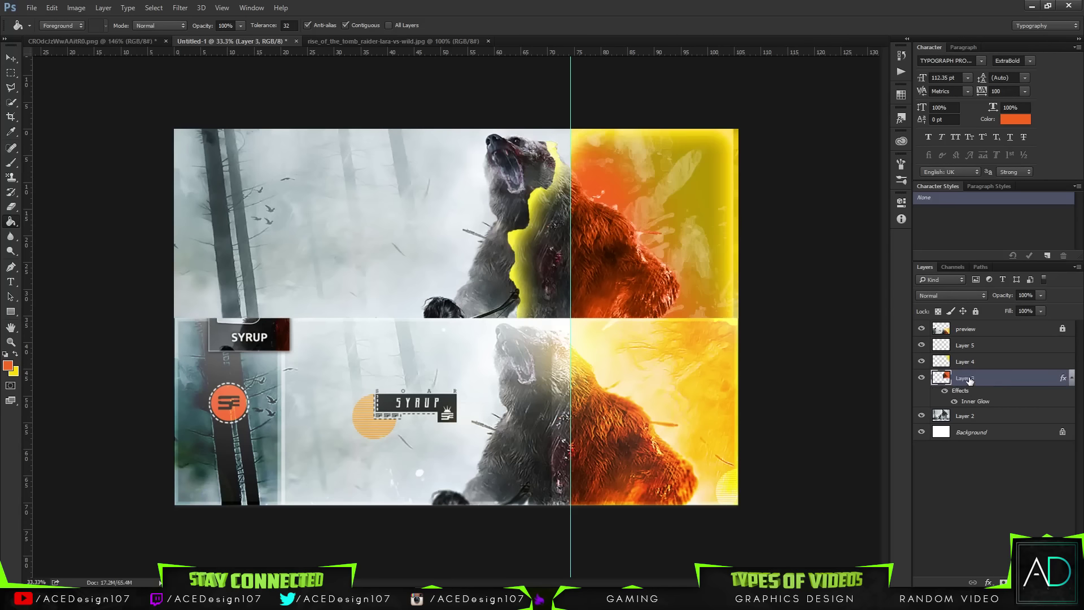
key("ctrl+z")
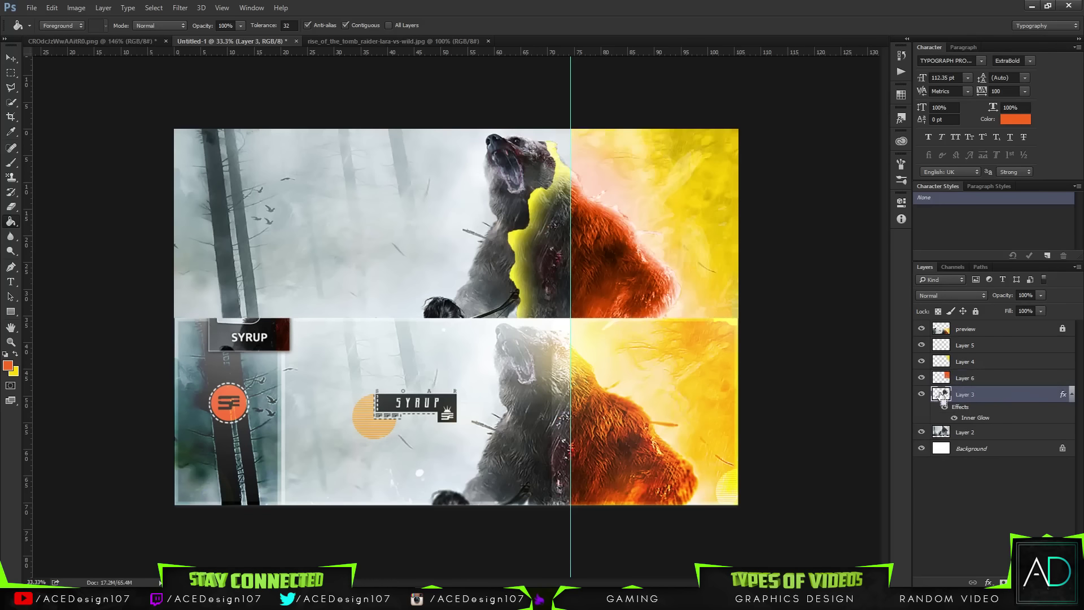
Clear the layer style from Layer 3 and remove the selection around the bear
right_click(982, 396)
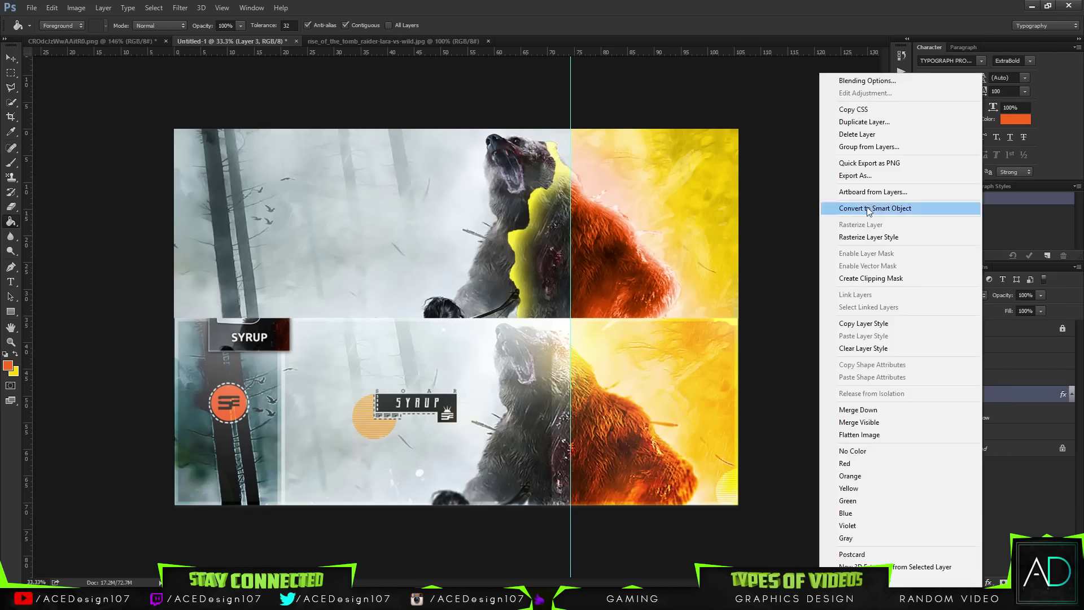
left_click(883, 354)
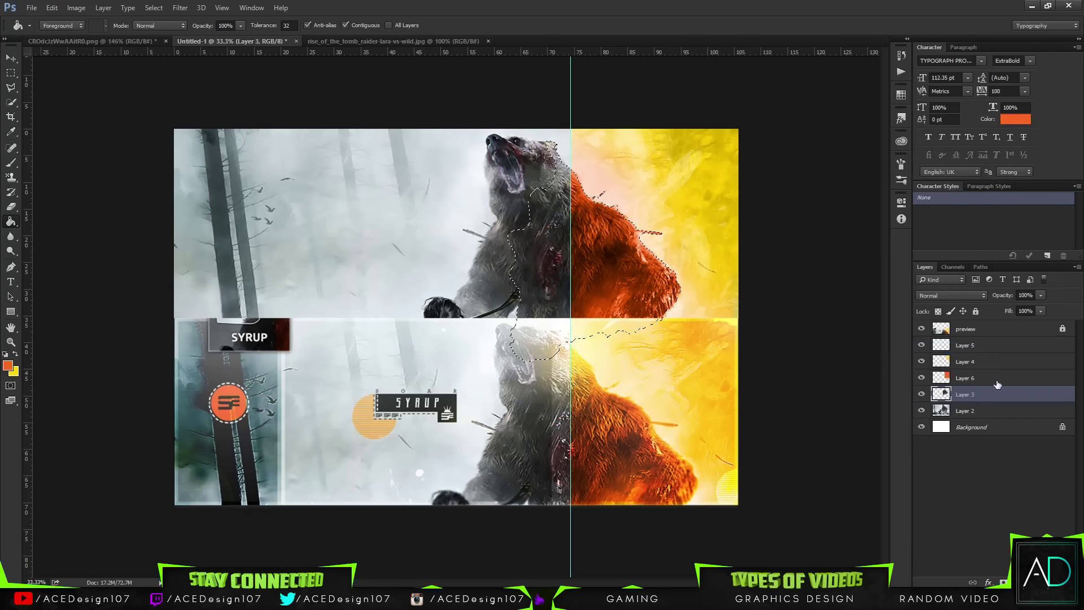
key("ctrl+a")
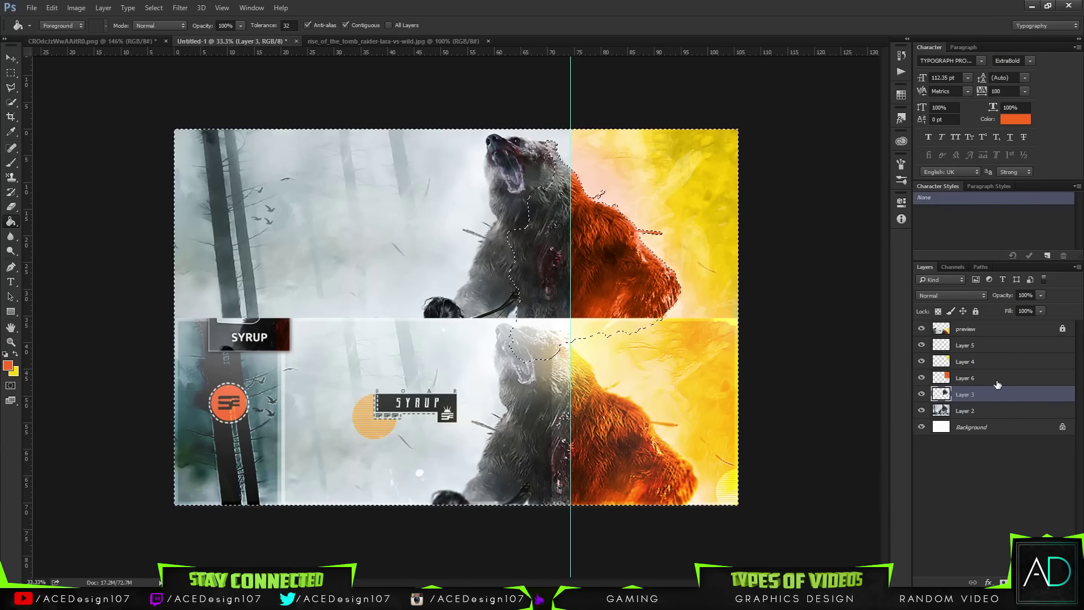
left_click(999, 378)
key("ctrl+d")
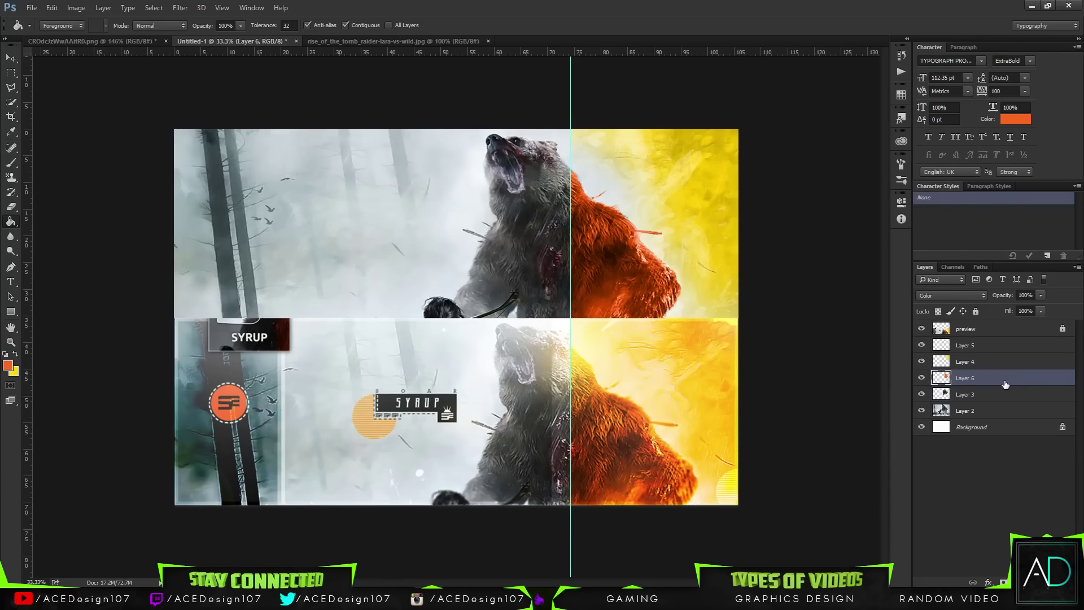
Merge the orange tint Layer 6 and the bear on Layer 3 into one layer
right_click(1041, 406)
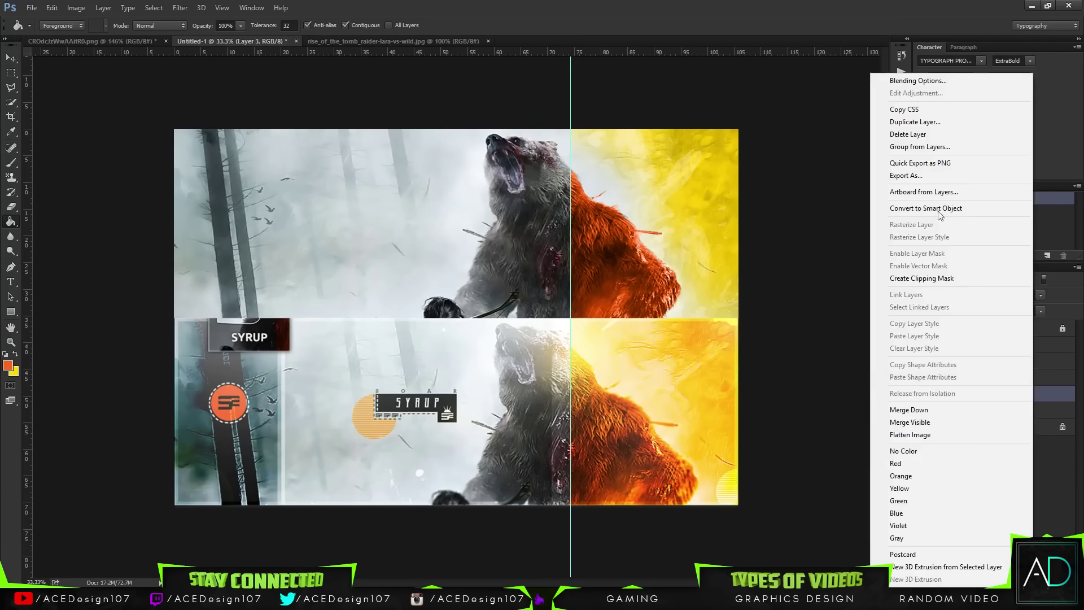
left_click(1070, 383)
left_click(1033, 377, "shift")
left_click(980, 395)
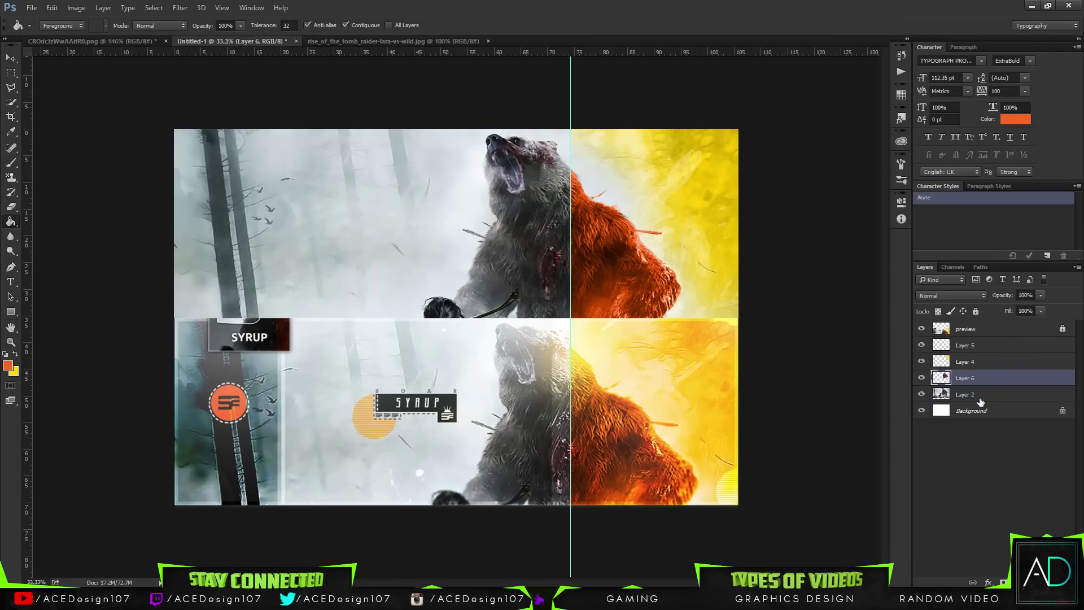
Add a yellow Inner Glow to the merged Layer 6 with 72% opacity and a size of 115 px
right_click(1018, 394)
right_click(1043, 377)
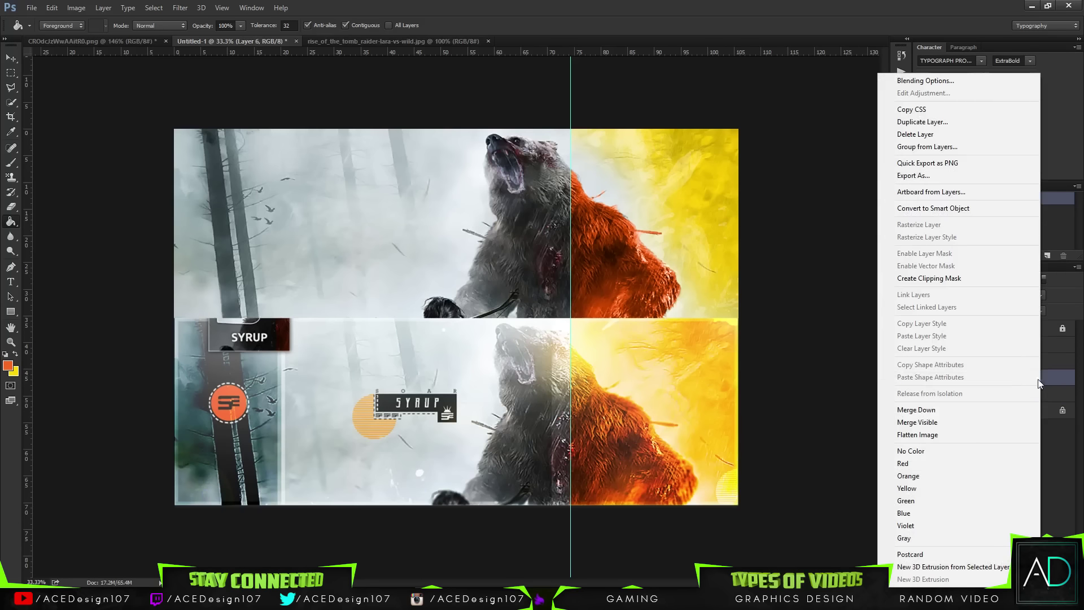
left_click(1068, 385)
key("m")
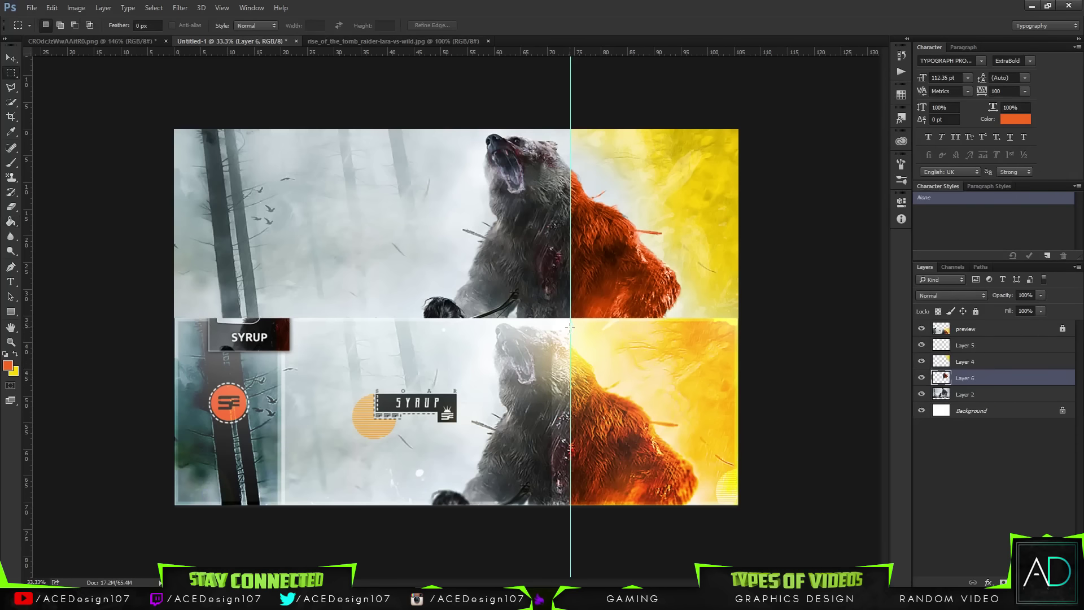
right_click(983, 378)
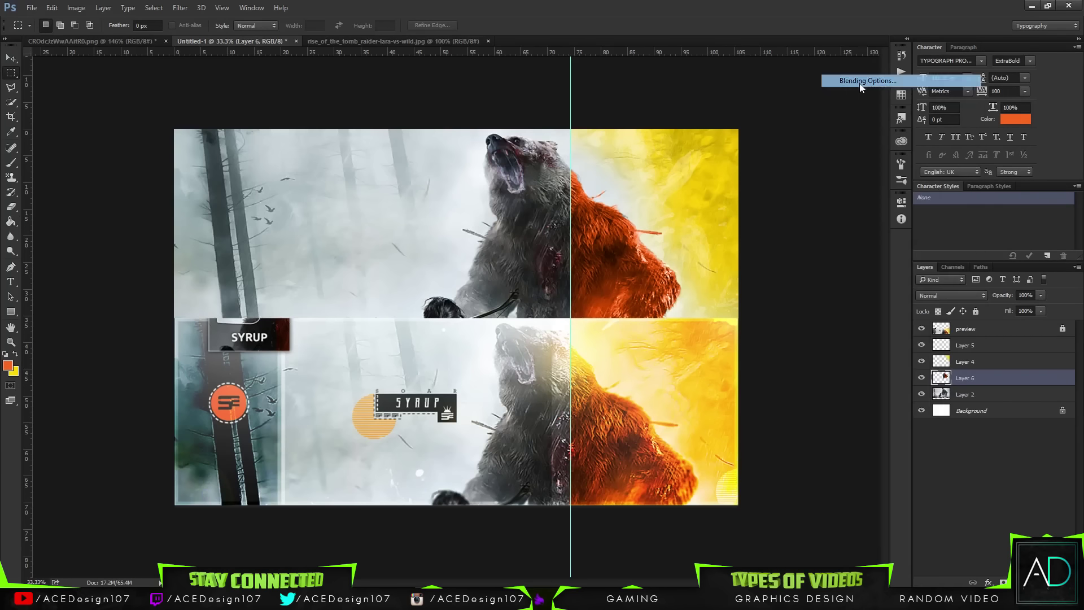
left_click(859, 83)
left_click(79, 187)
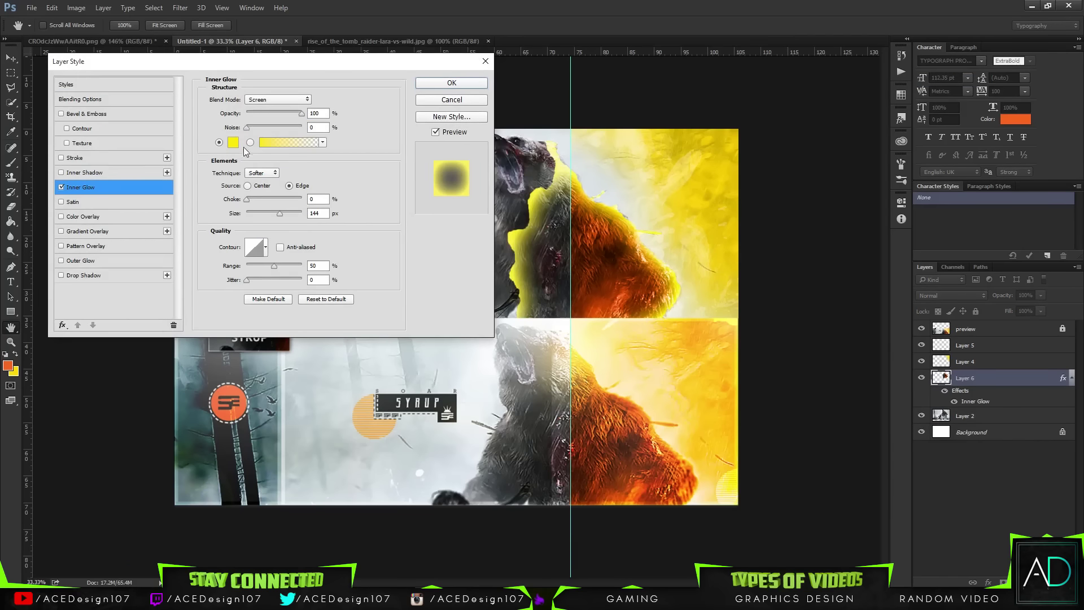
mouse_move(299, 113)
left_mouse_down()
mouse_move(274, 112)
mouse_move(291, 111)
left_mouse_up()
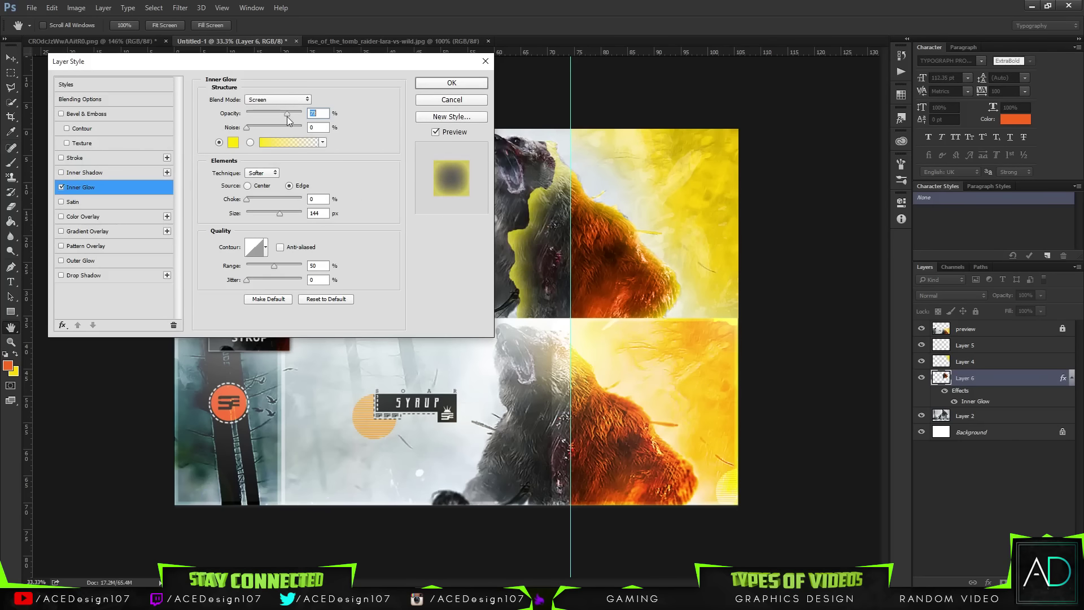
left_click_drag(287, 116, 286, 116)
mouse_move(280, 212)
left_mouse_down()
mouse_move(271, 209)
mouse_move(289, 210)
mouse_move(275, 208)
left_mouse_up()
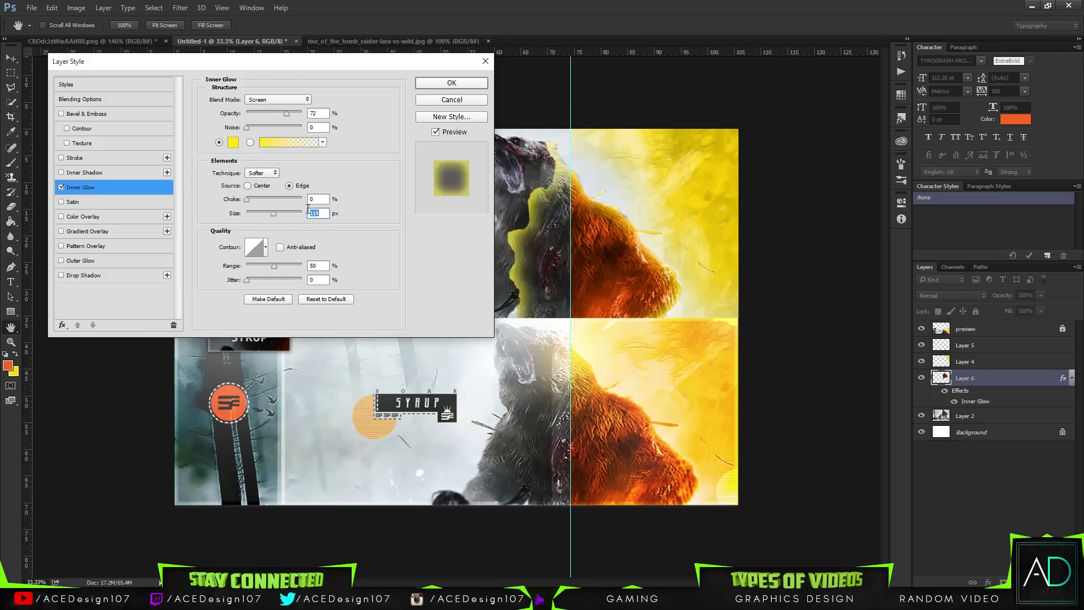
type("115")
Compare blend modes for the Inner Glow, including Lighter Color, and set it to Linear Dodge (Add)
left_click(278, 102)
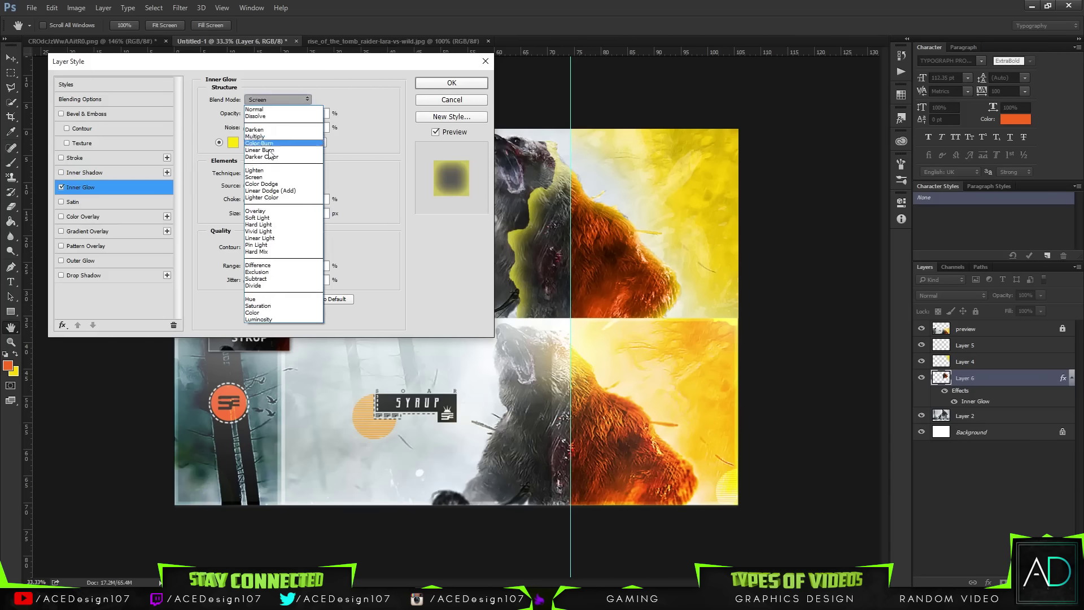
left_click(278, 179)
key("Down")
key("Down")
key("Down")
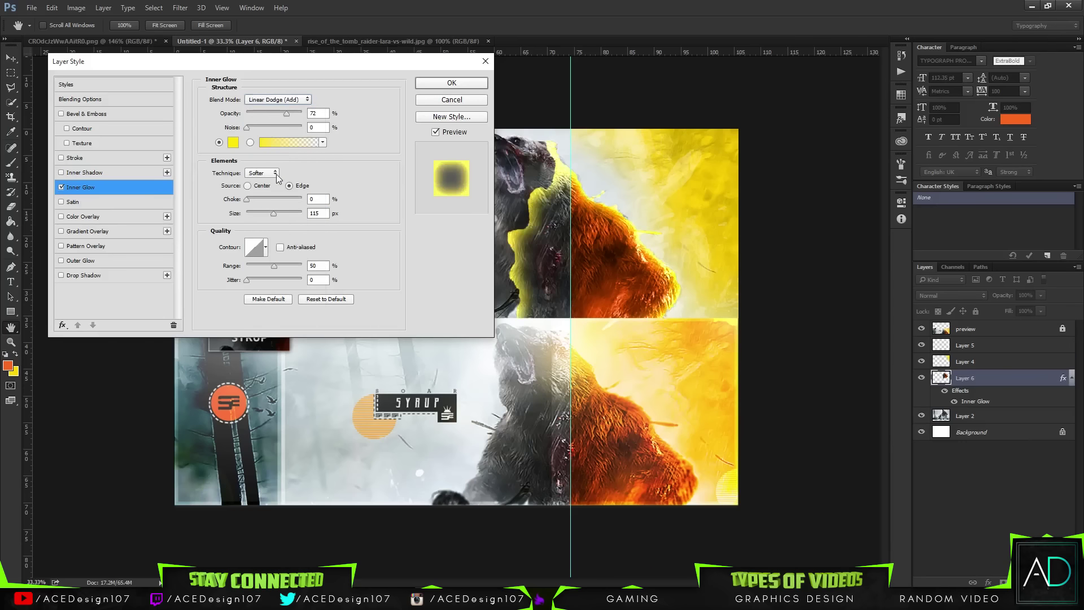
key("Up")
key("Up")
key("Down")
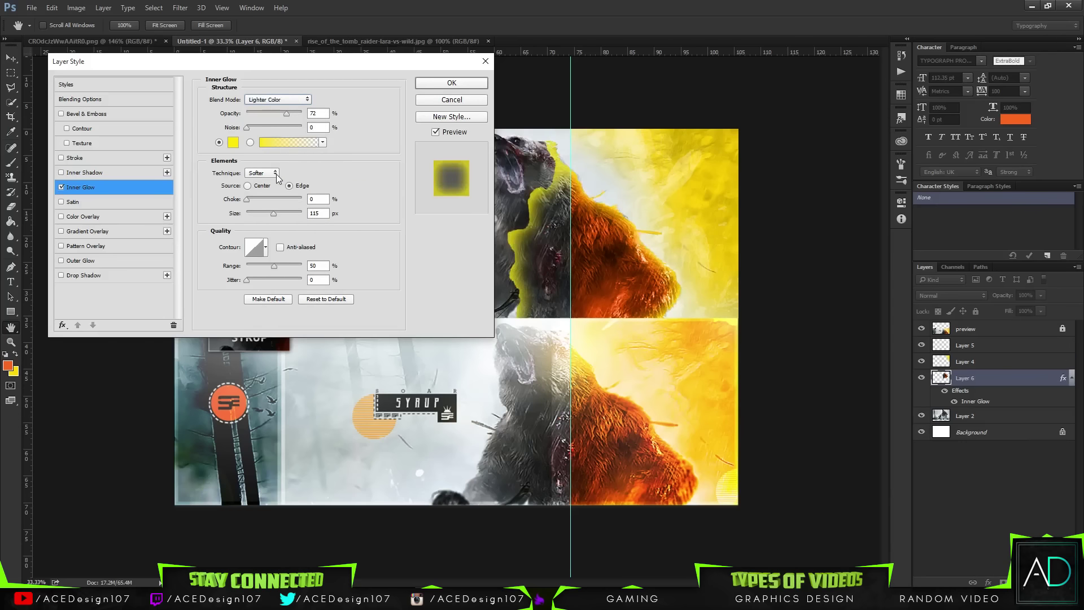
key("Up")
key("Up")
key("Up")
key("Up")
key("Down")
key("Down")
key("Down")
key("Down")
key("Down")
key("Up")
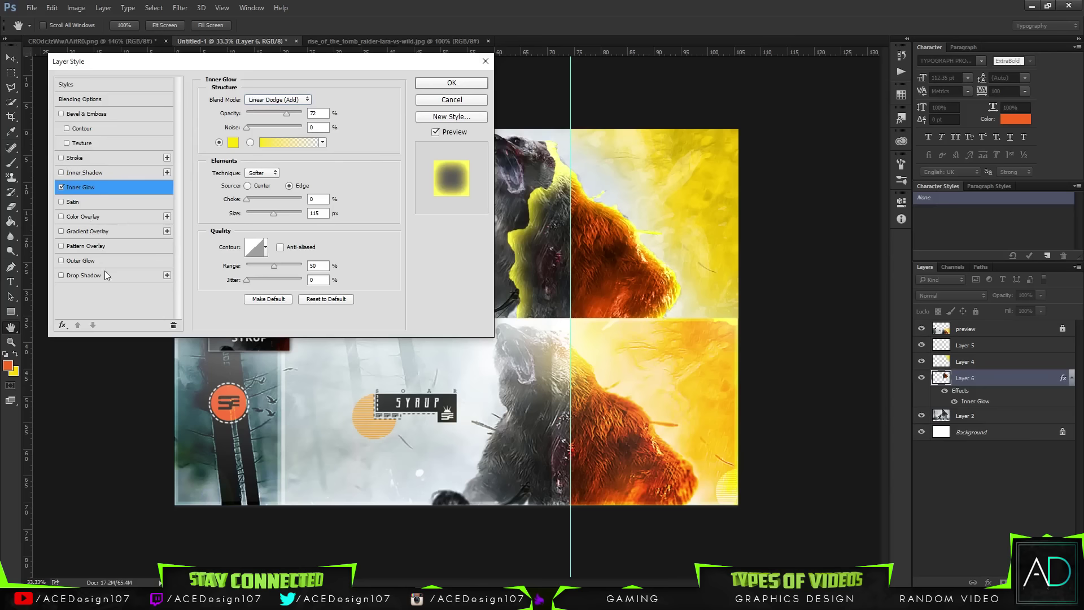
Add an Outer Glow to Layer 6 in yellow #ffde00 with Normal blend mode, 100% opacity and a size of 54 px
left_click(81, 260)
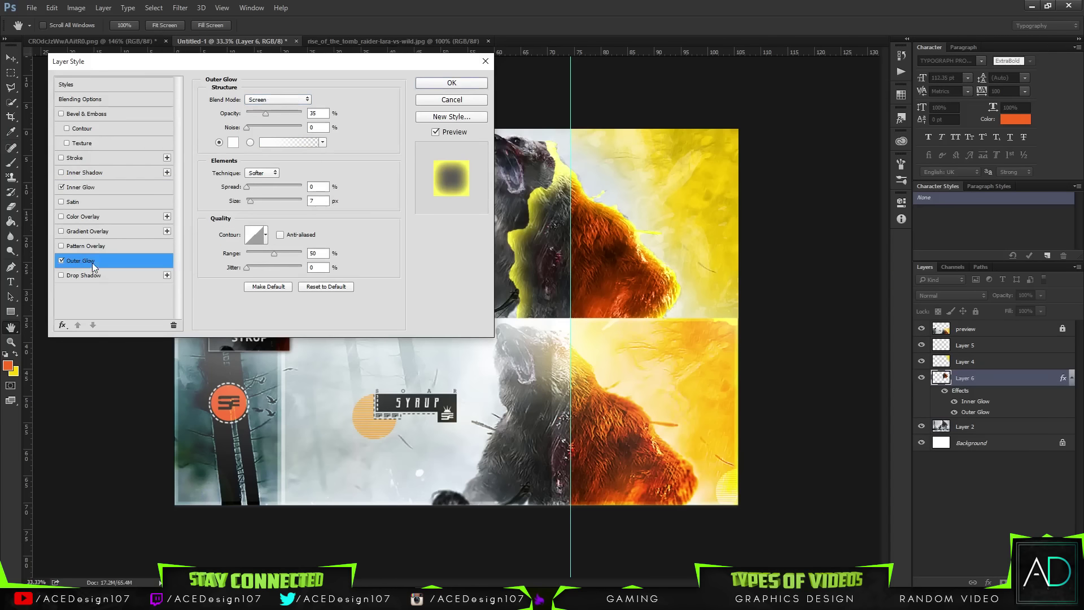
left_click(233, 142)
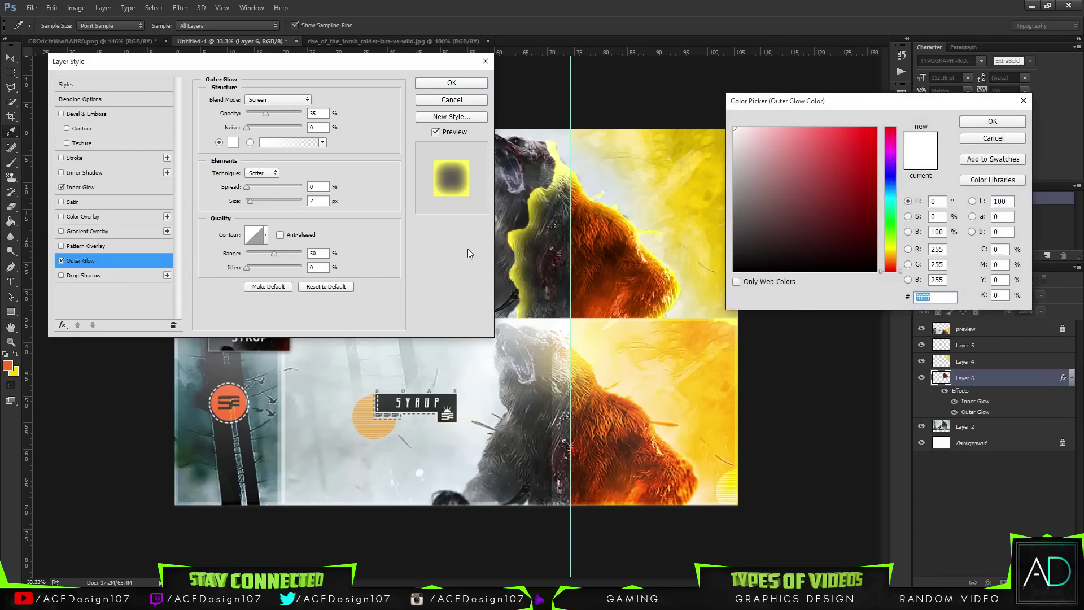
left_click(890, 250)
left_click(874, 131)
left_click(992, 121)
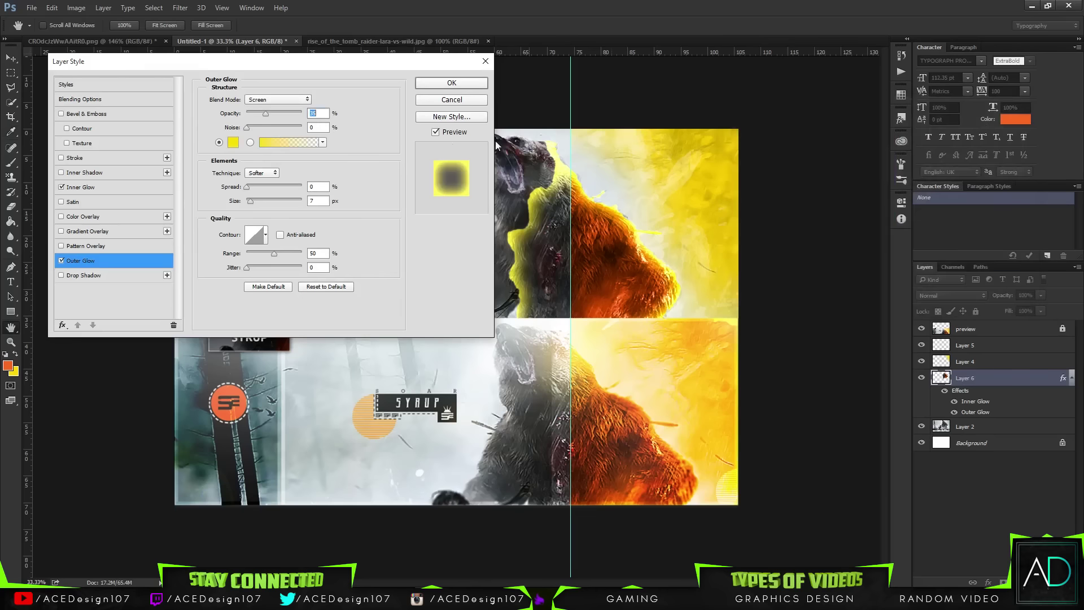
left_click(280, 99)
left_click(270, 102)
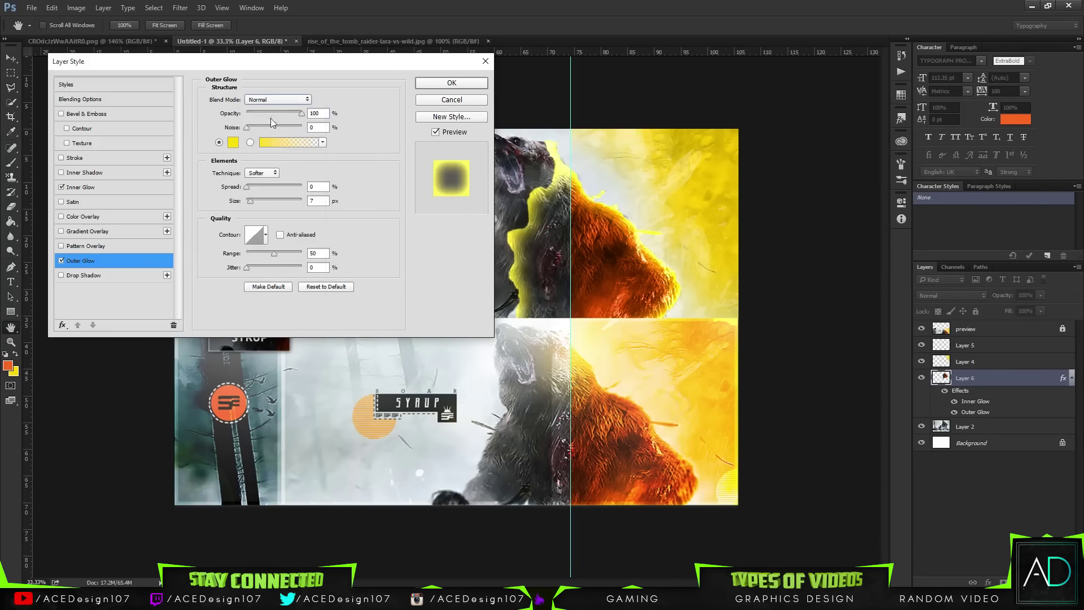
left_click_drag(256, 202, 262, 199)
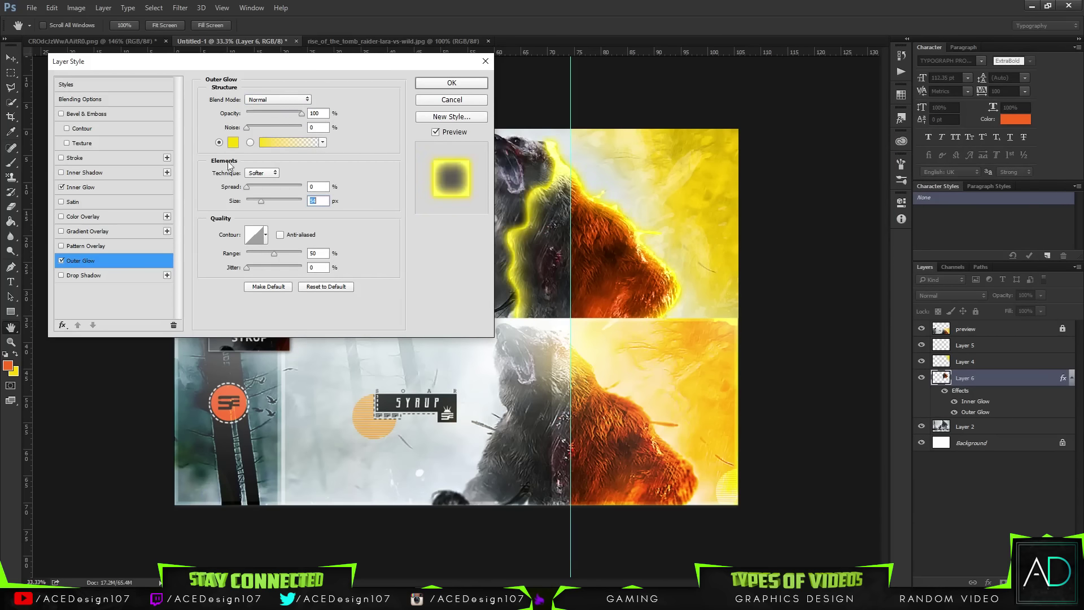
Change the Outer Glow color to a pale yellow, after trying a darker shade
left_click(236, 145)
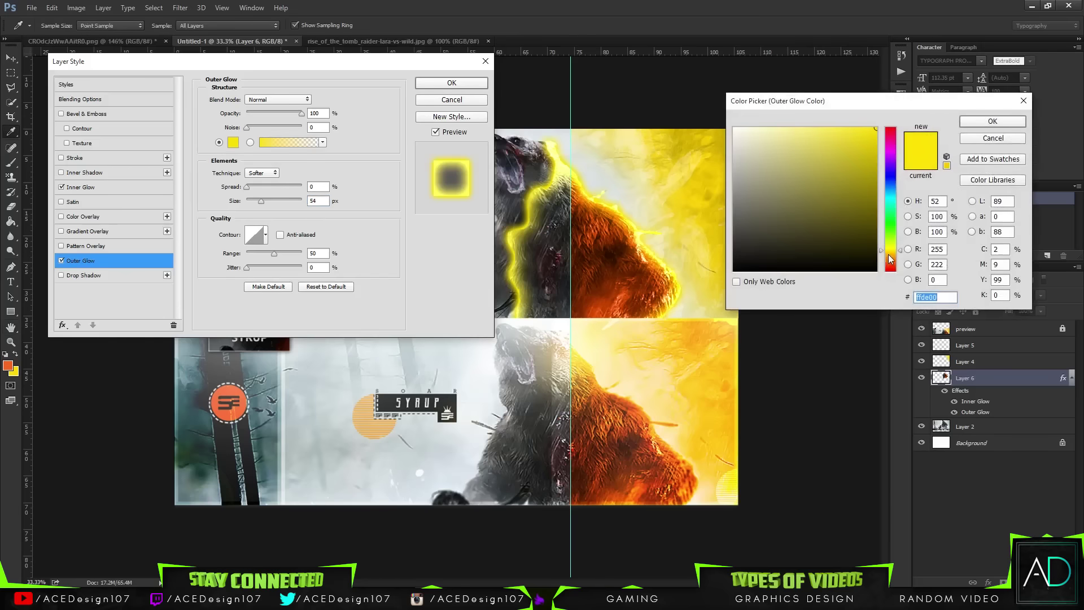
left_click_drag(892, 263, 892, 260)
left_click(876, 181)
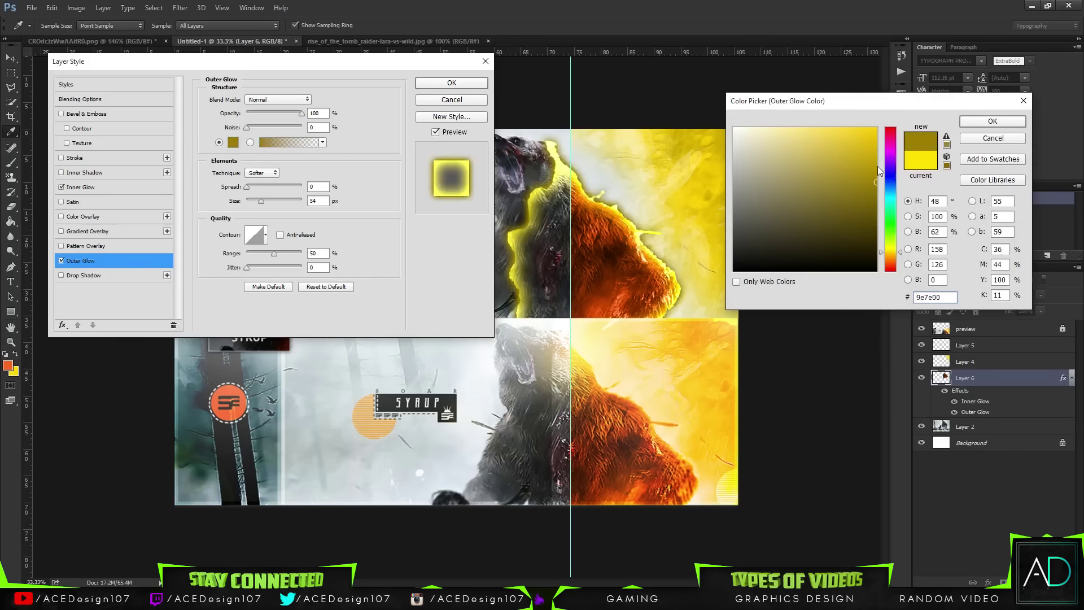
left_click_drag(764, 121, 779, 128)
left_click(991, 121)
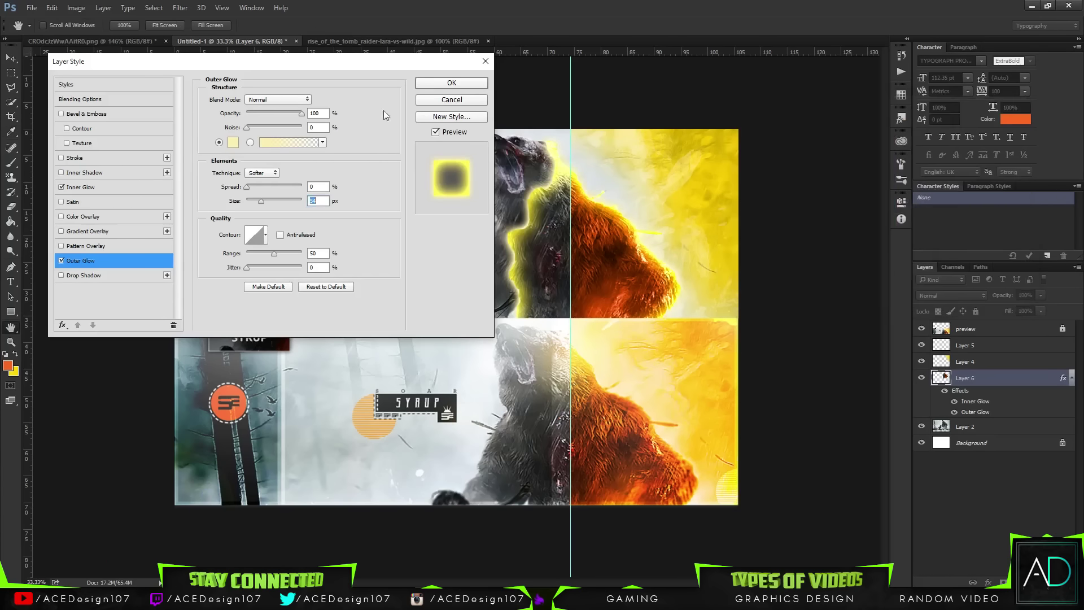
Soften the Outer Glow by enlarging its size, setting its range to 57% and lowering its opacity
left_click_drag(263, 197, 268, 200)
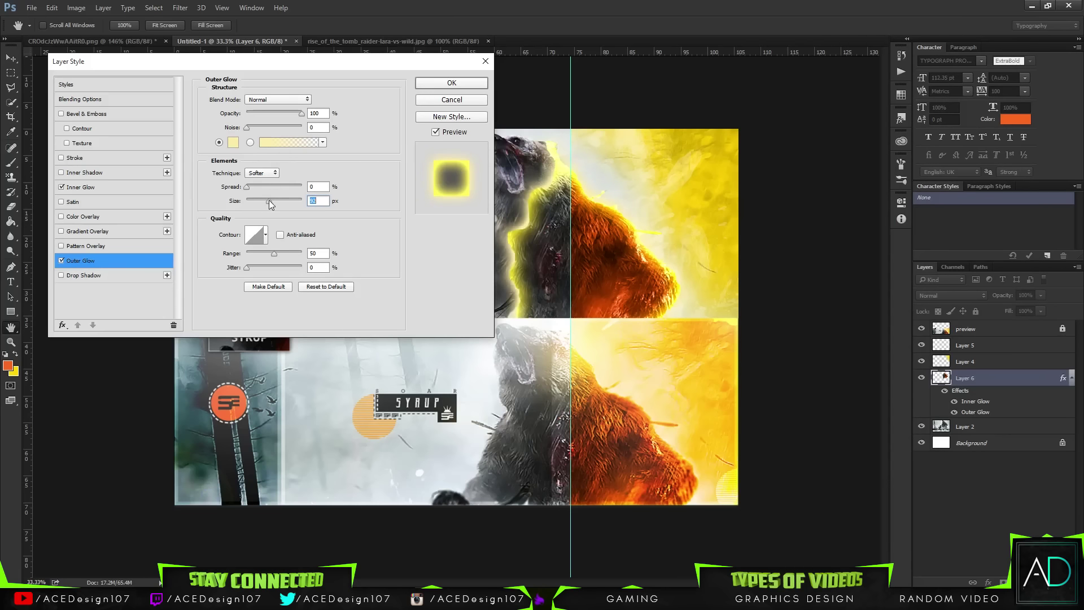
mouse_move(273, 253)
left_mouse_down()
mouse_move(294, 252)
mouse_move(276, 253)
left_mouse_up()
left_click_drag(281, 113, 301, 113)
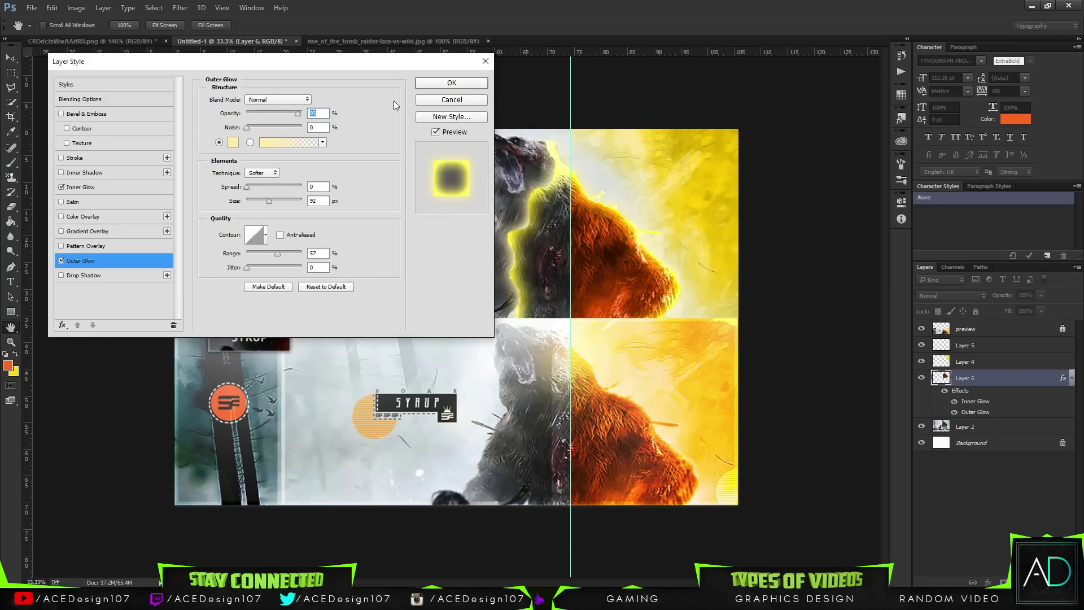
left_click_drag(269, 201, 282, 202)
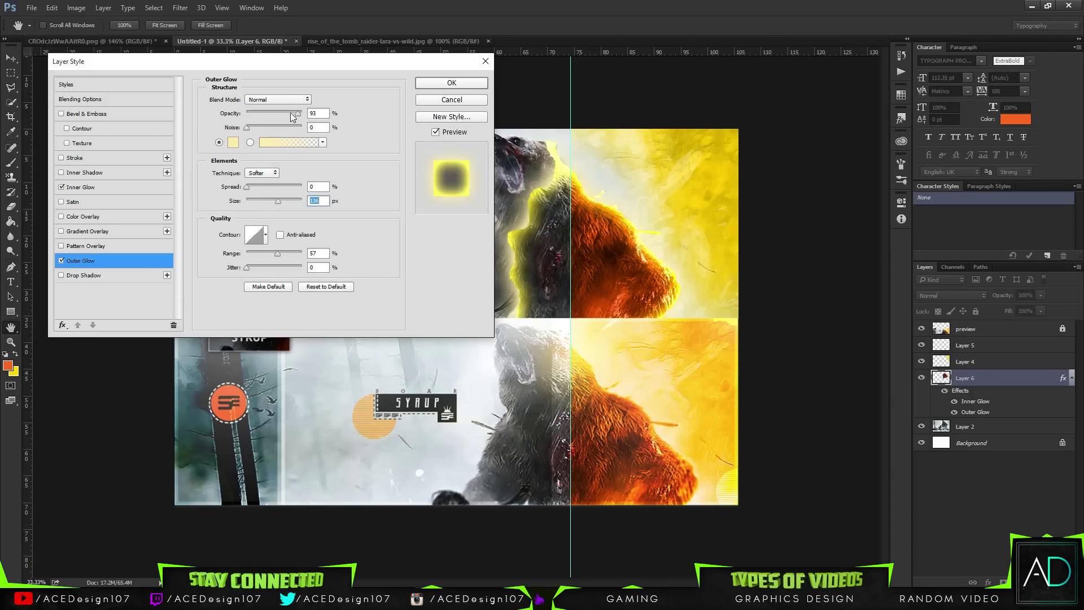
left_click_drag(293, 117, 268, 115)
Lower the Inner Glow opacity to about 50% and apply the layer style to Layer 6
left_click(158, 179)
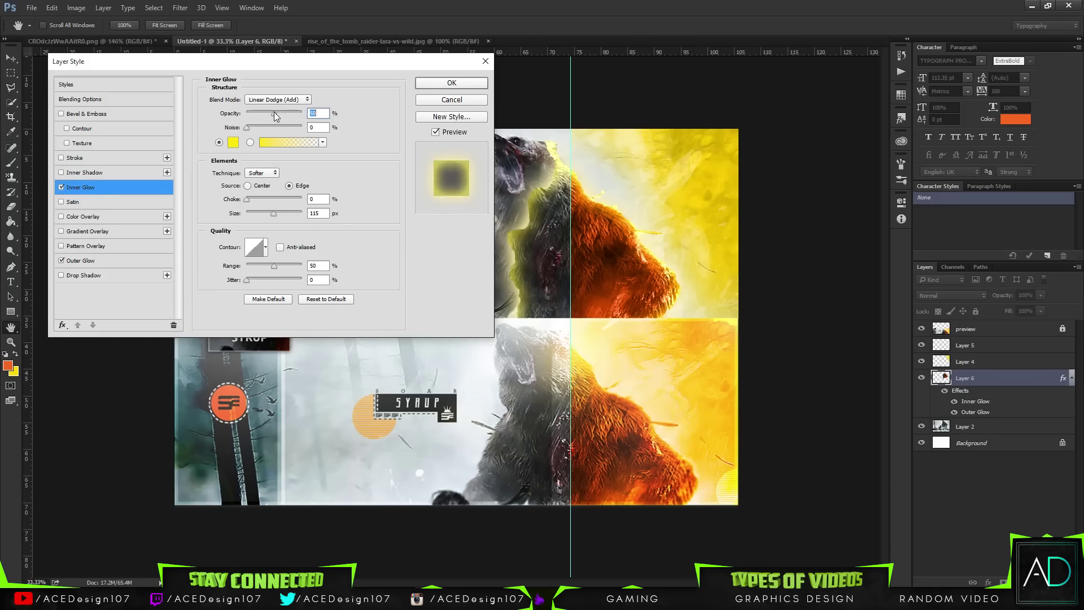
left_click(438, 82)
key("m")
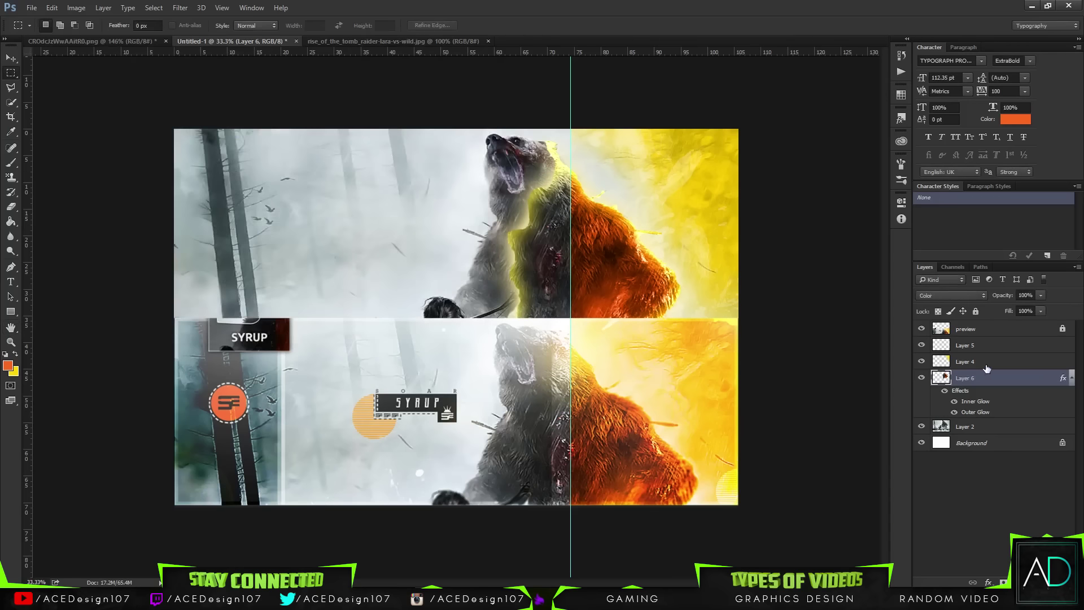
Duplicate Layer 6, place the copy below the original and collapse both layers' effects lists
right_click(1003, 378)
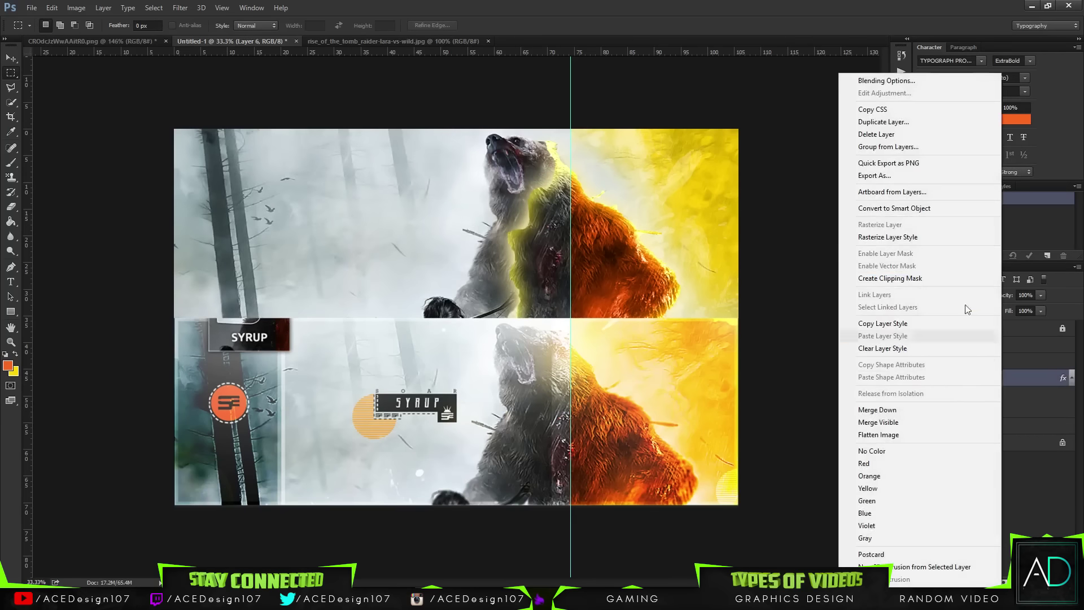
left_click(1044, 270)
key("ctrl+j")
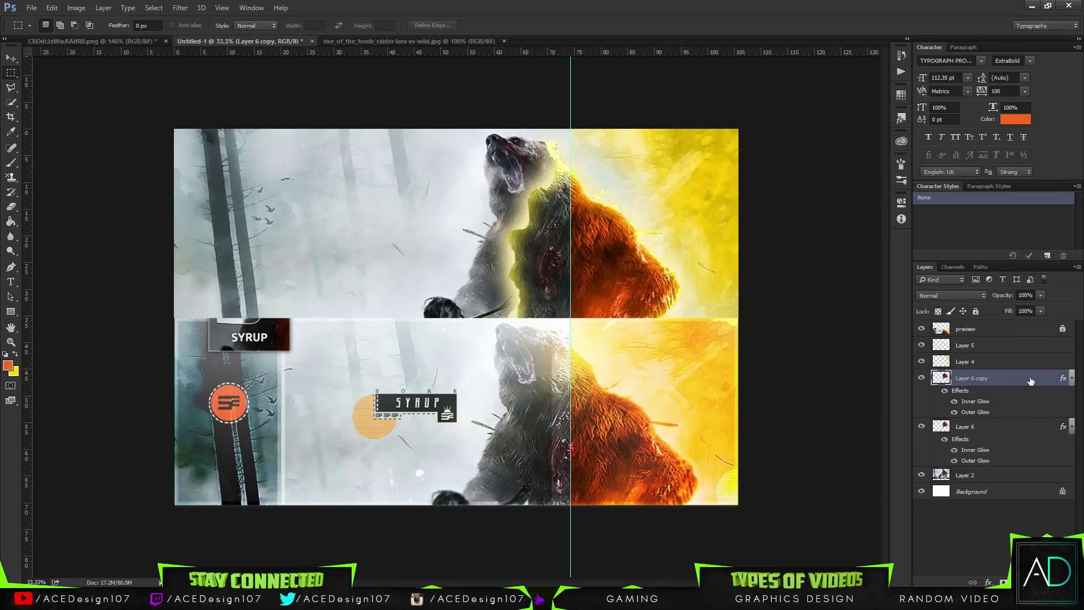
left_click_drag(977, 378, 979, 467)
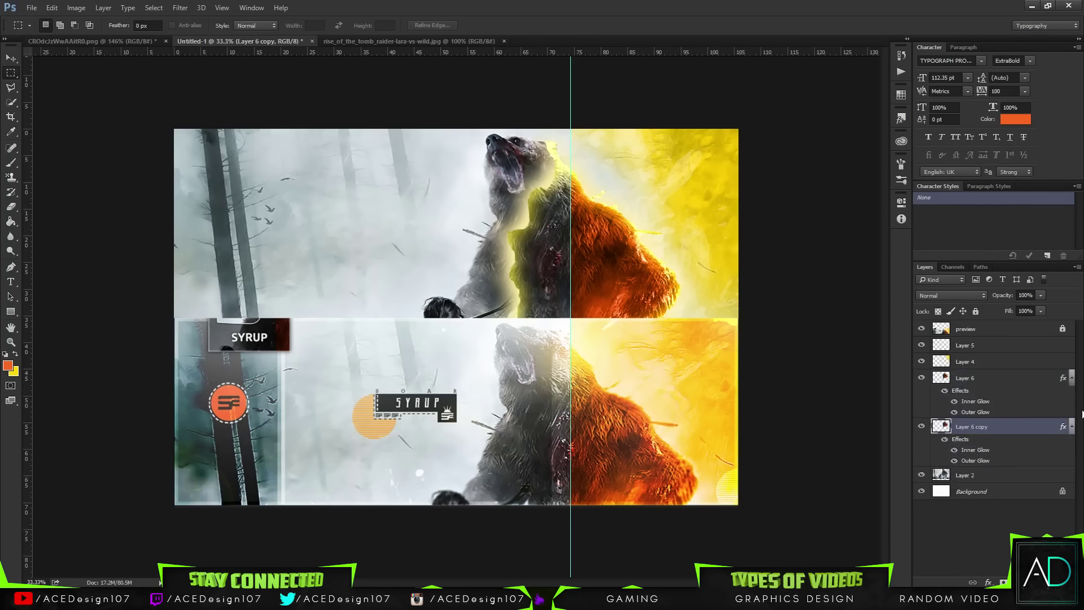
left_click(1071, 378)
left_click(1071, 396)
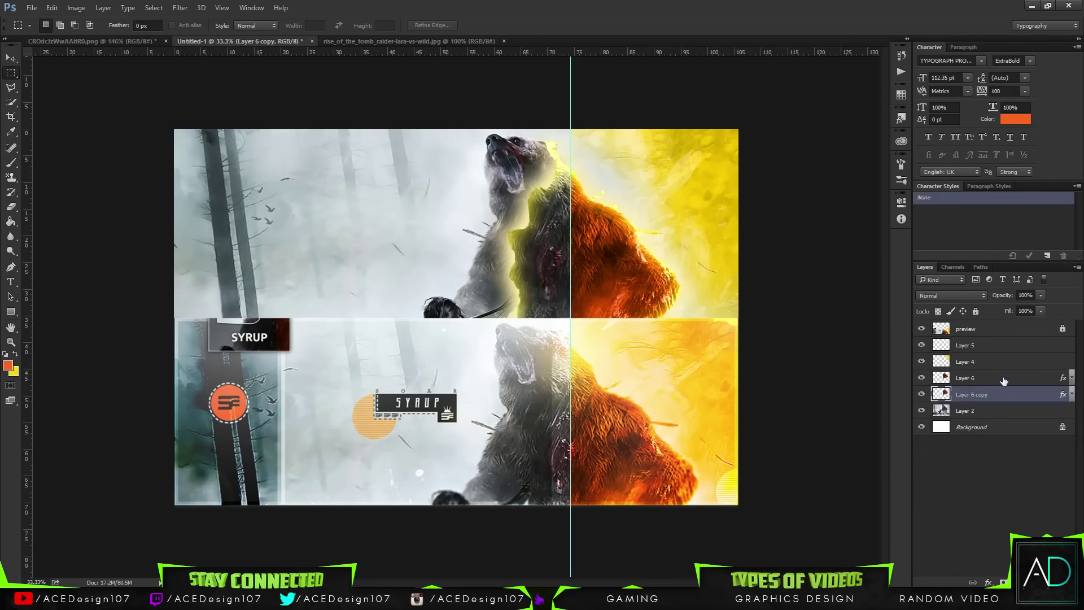
Rasterize the layer style of the original Layer 6 and hide that layer
right_click(1019, 376)
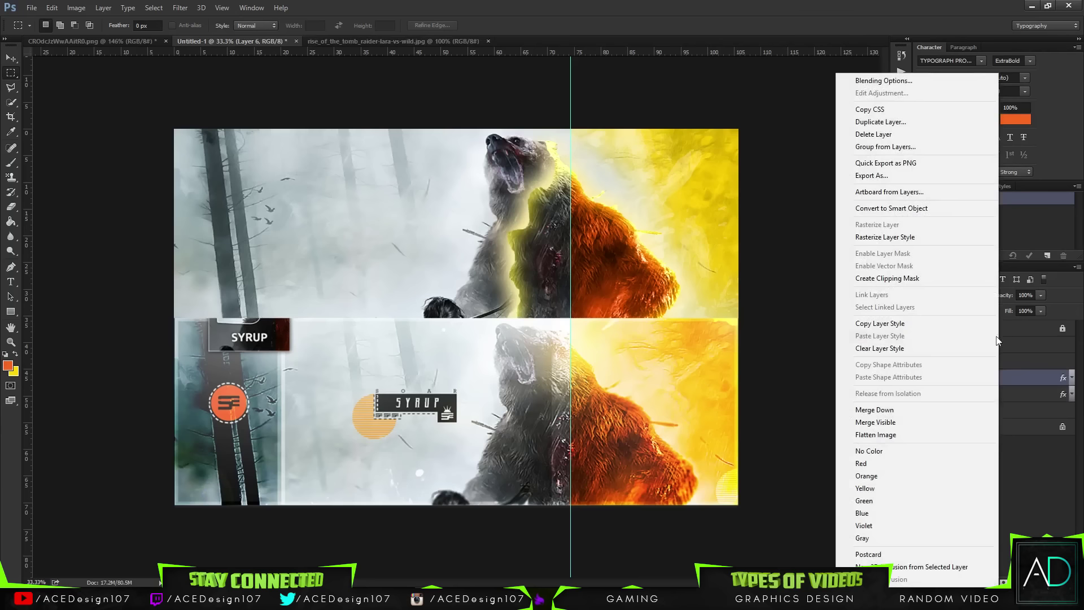
left_click(916, 237)
left_click(922, 378)
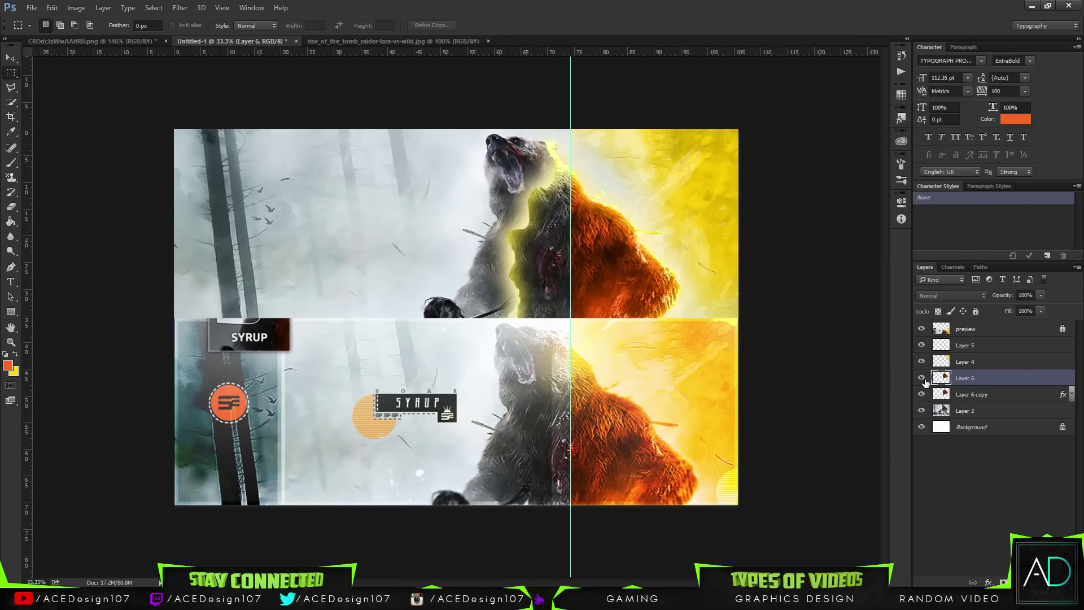
Show Layer 6, hide Layer 6 copy and place the hidden copy in a new group
left_click(921, 378)
left_click(1000, 394)
left_click(921, 394)
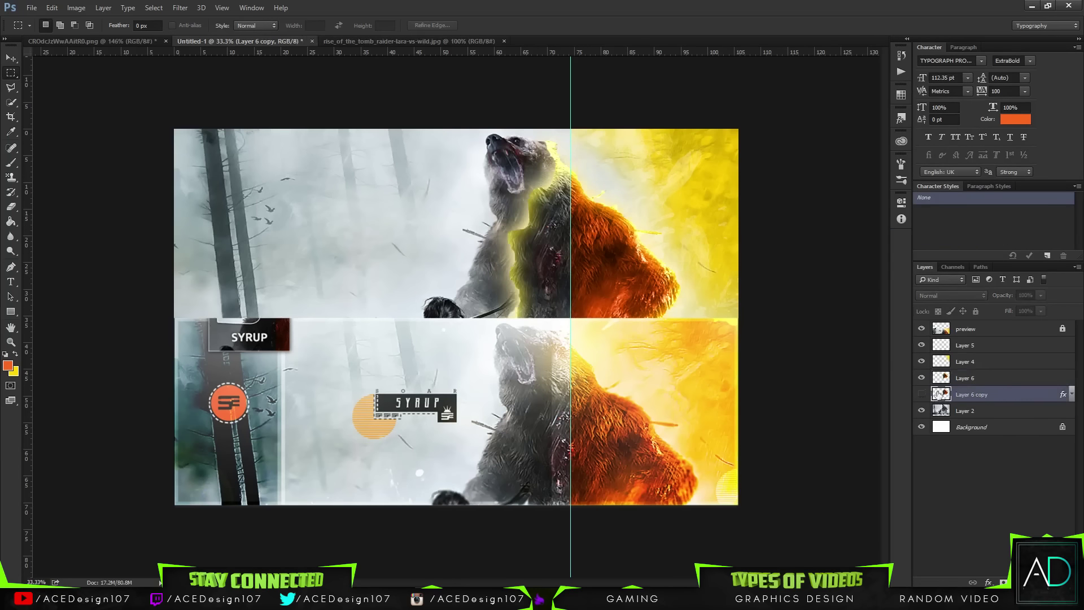
key("ctrl+g")
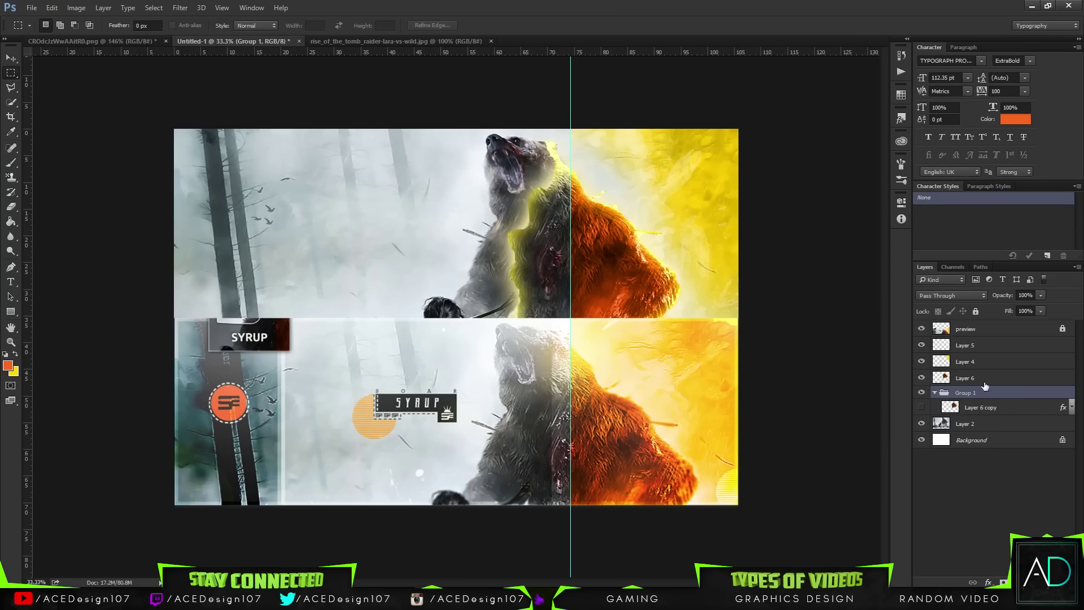
Rename the new group as Backup layers and collapse it
double_click(973, 393)
type("bACKUP lAYERS")
key("Return")
double_click(973, 394)
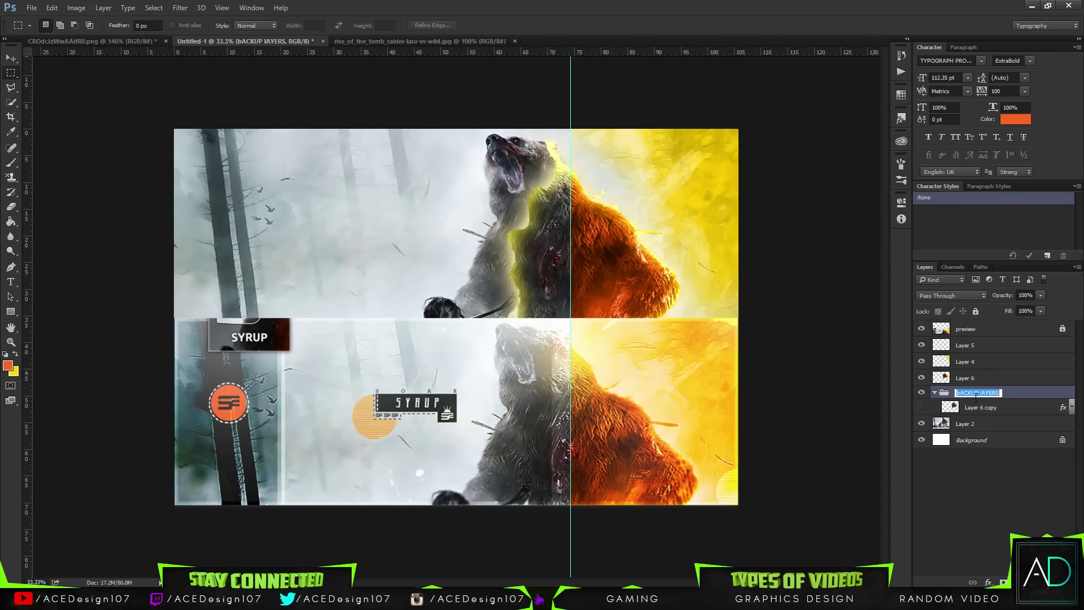
type("Back")
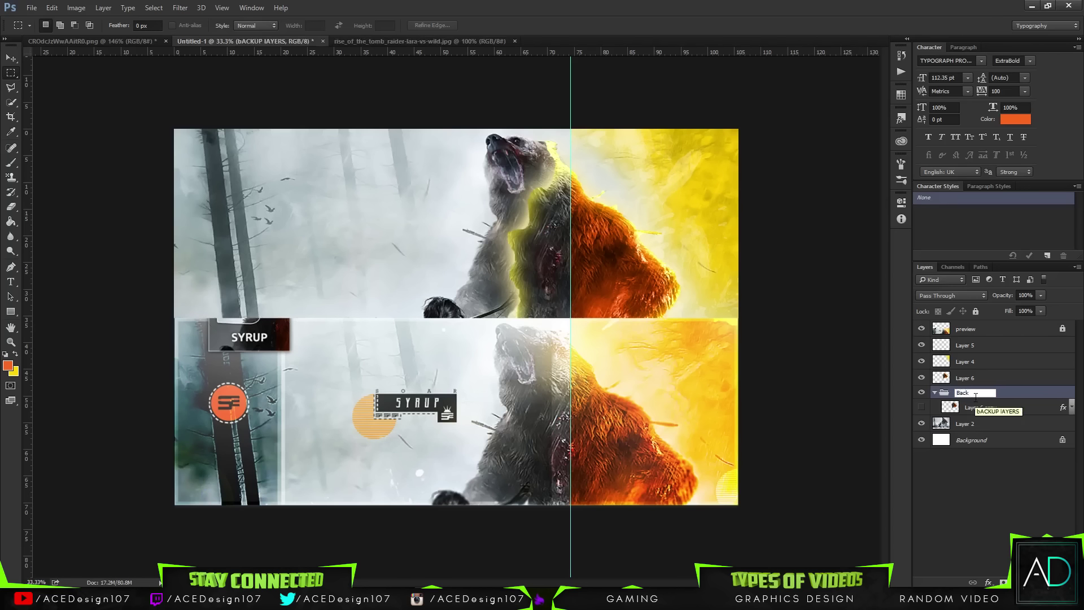
type("up layer")
key("Return")
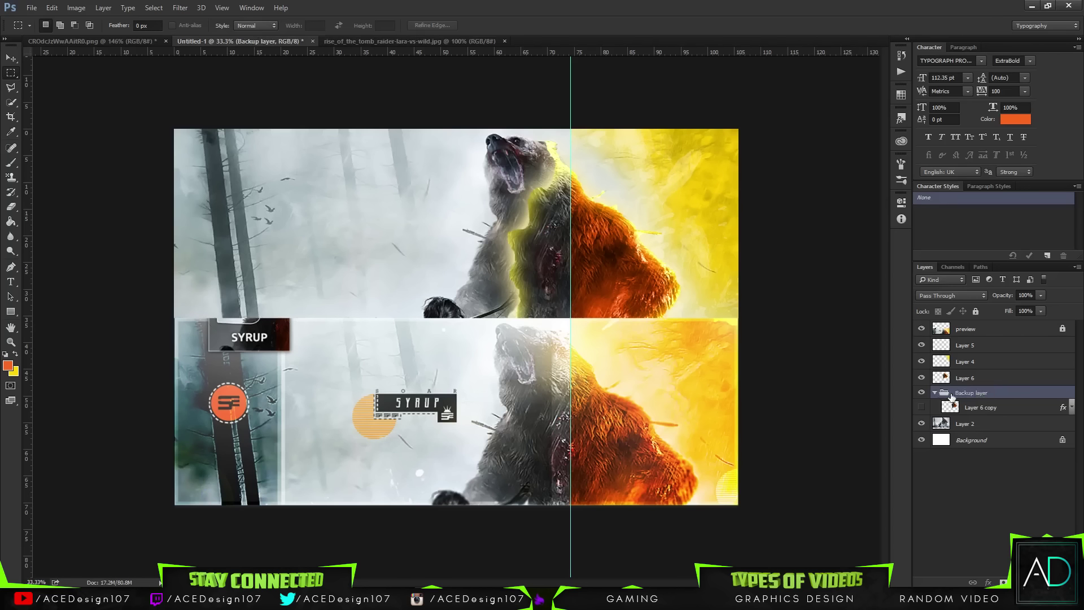
double_click(970, 393)
left_click(992, 392)
type("s")
key("Return")
left_click(935, 394)
Delete the part of Layer 6 lying left of the vertical guide with a rectangular selection, then deselect
left_click(942, 380)
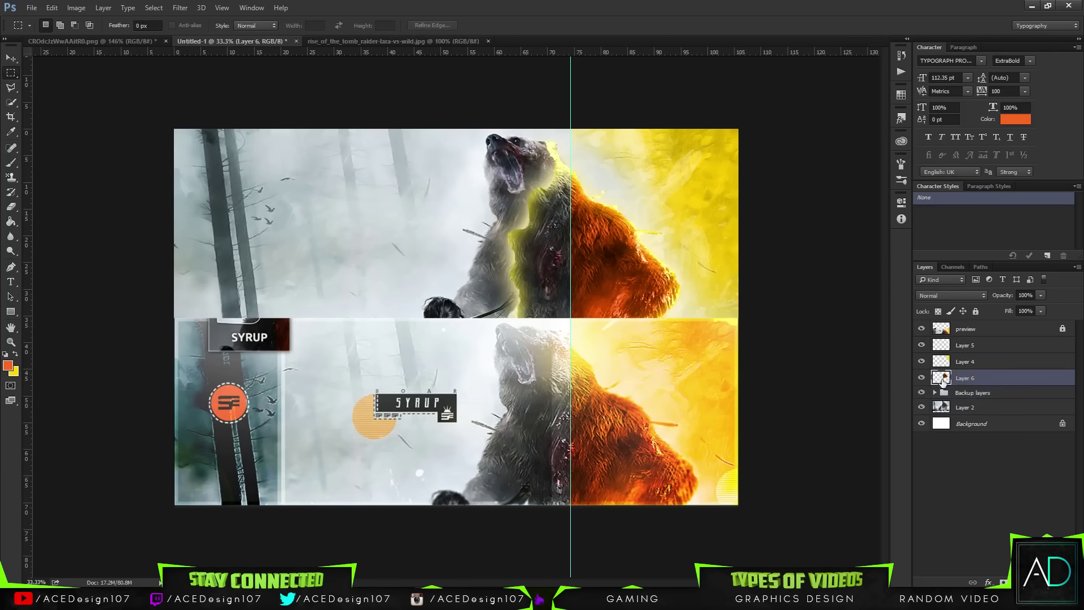
left_click(922, 379)
left_click(922, 378)
left_click_drag(447, 378, 583, 90)
key("Delete")
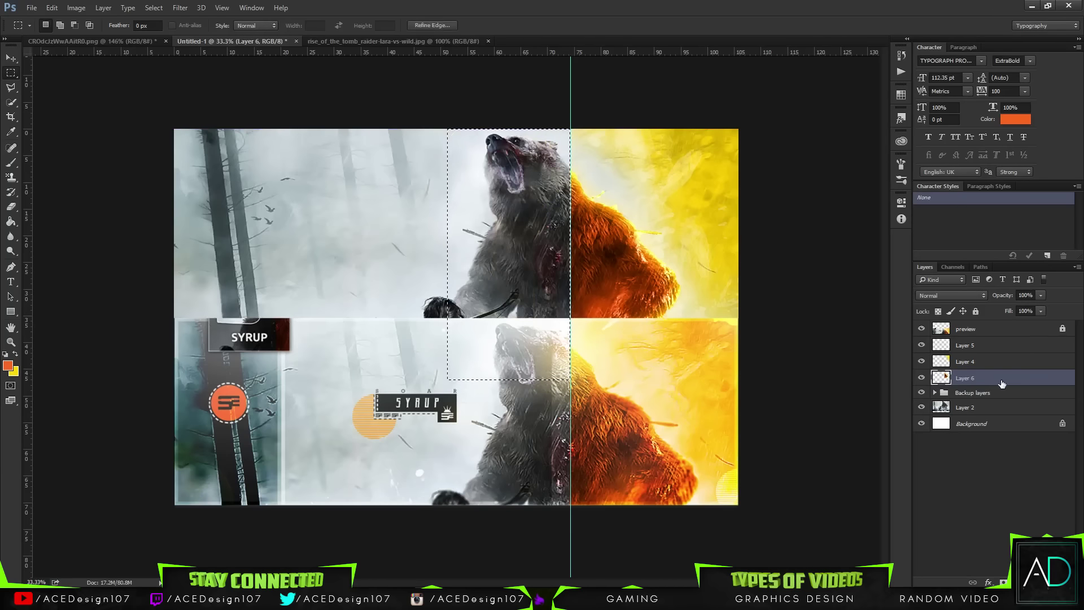
key("ctrl+d")
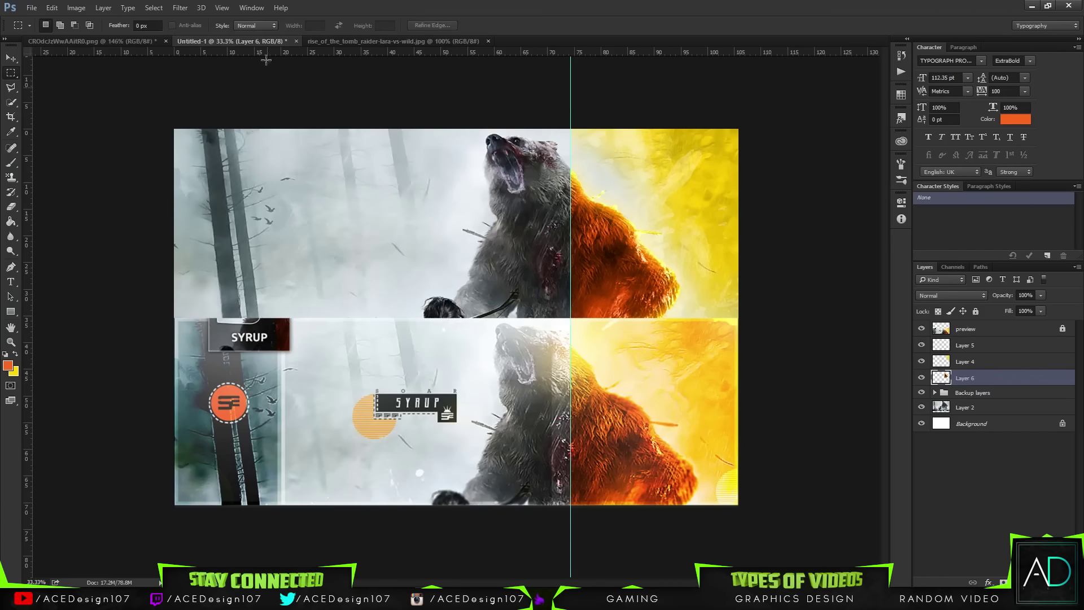
Duplicate Layer 6 and apply a Gaussian Blur to the copy
left_click(11, 57)
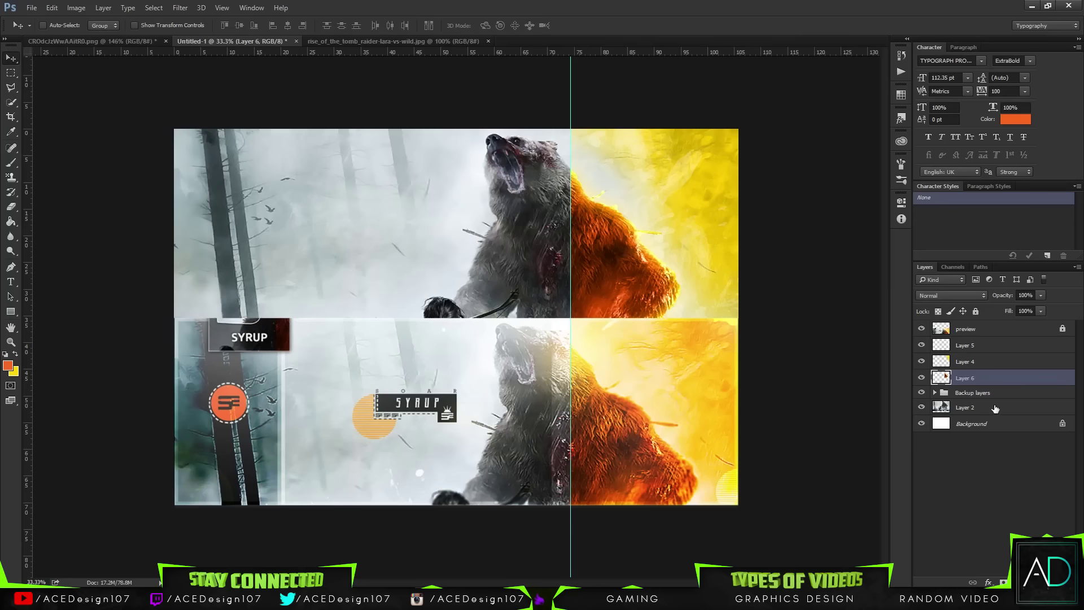
key("ctrl+j")
left_click(180, 7)
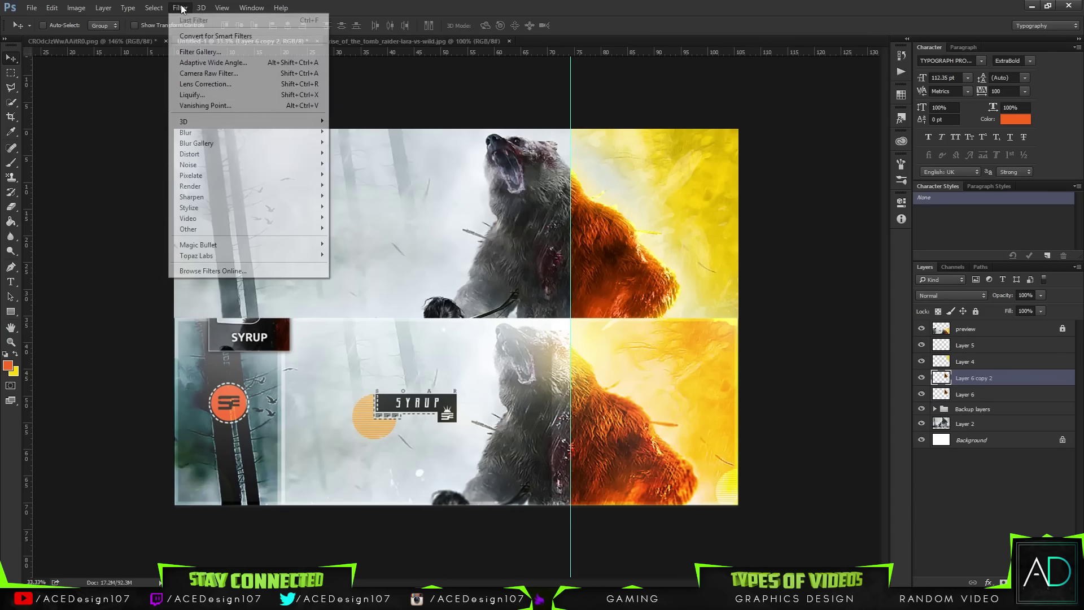
mouse_move(226, 132)
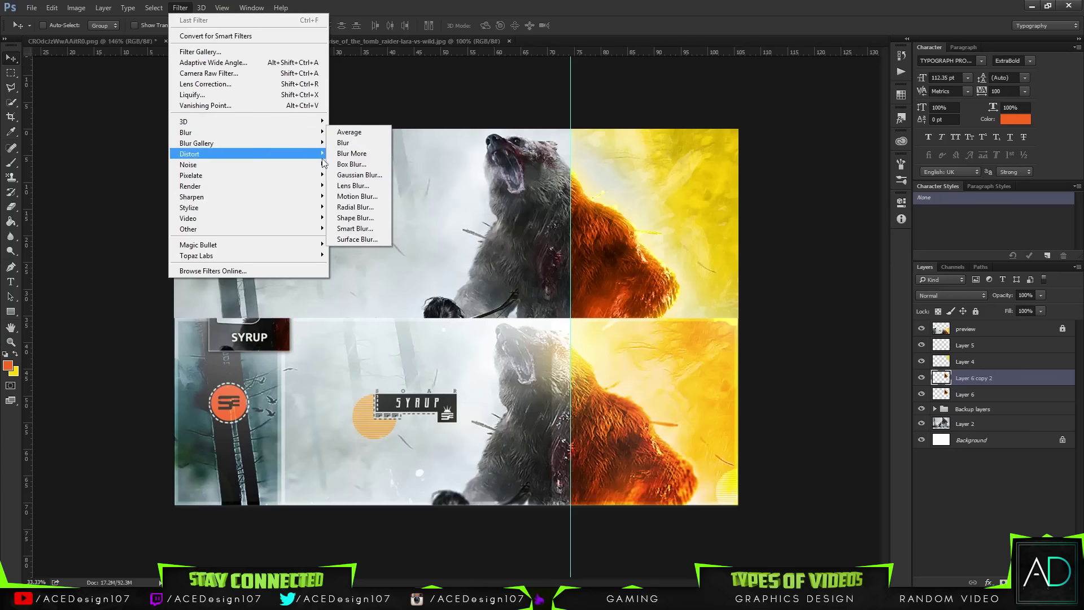
left_click(359, 175)
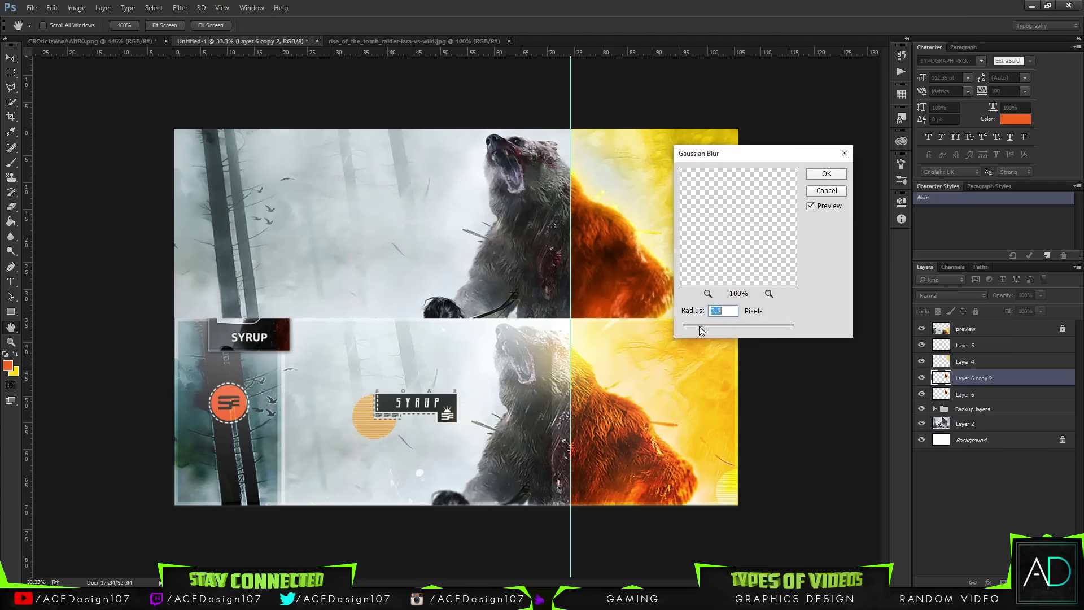
left_click(830, 174)
Set the Eraser to a soft round brush with 0% hardness and a size of about 359 px
key("e")
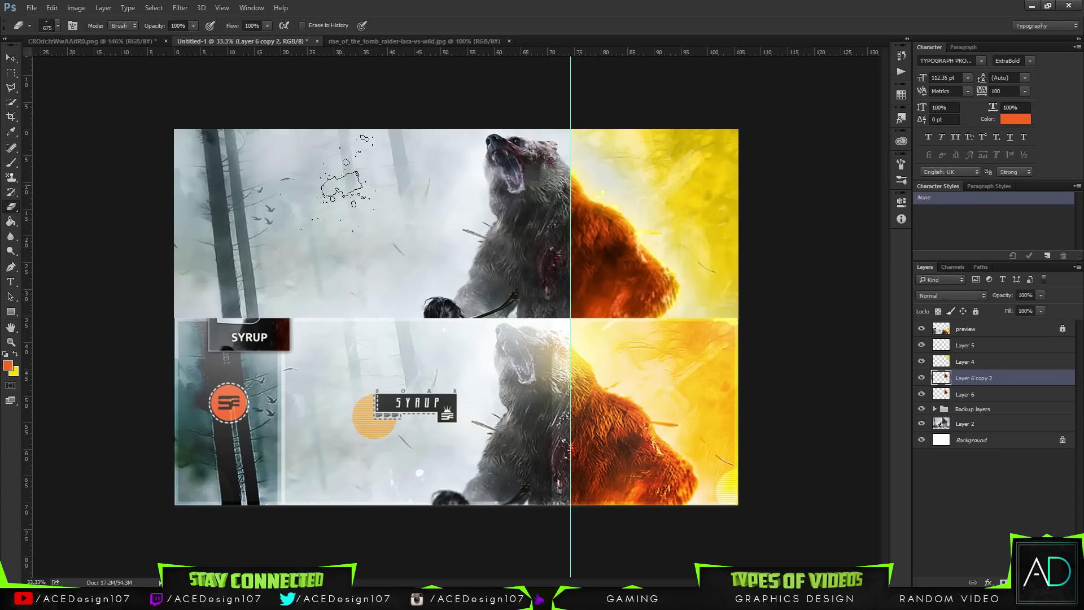
left_click(57, 26)
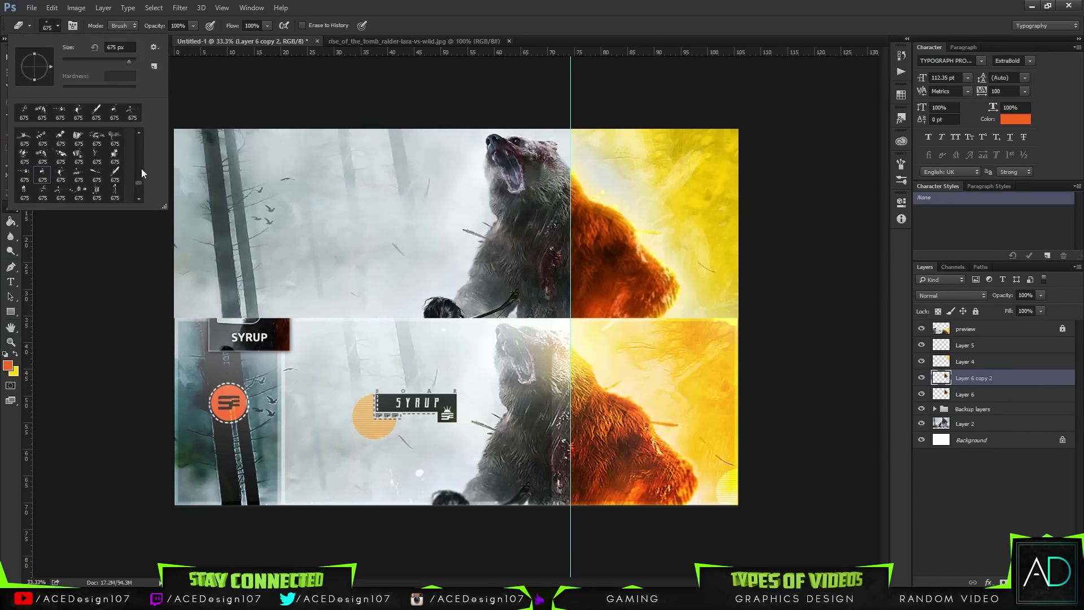
left_click(29, 137)
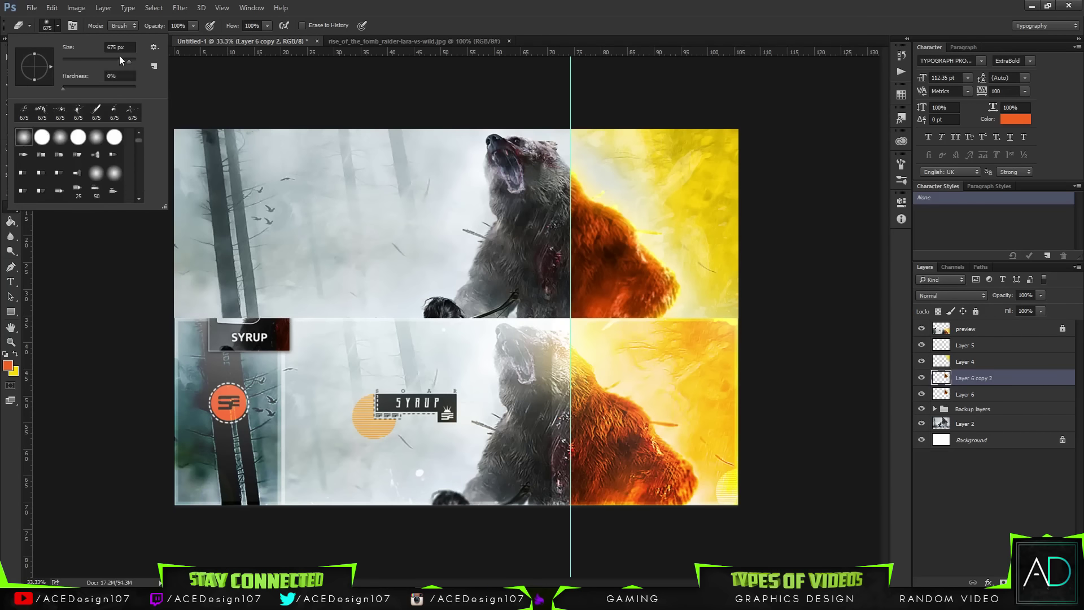
key("Return")
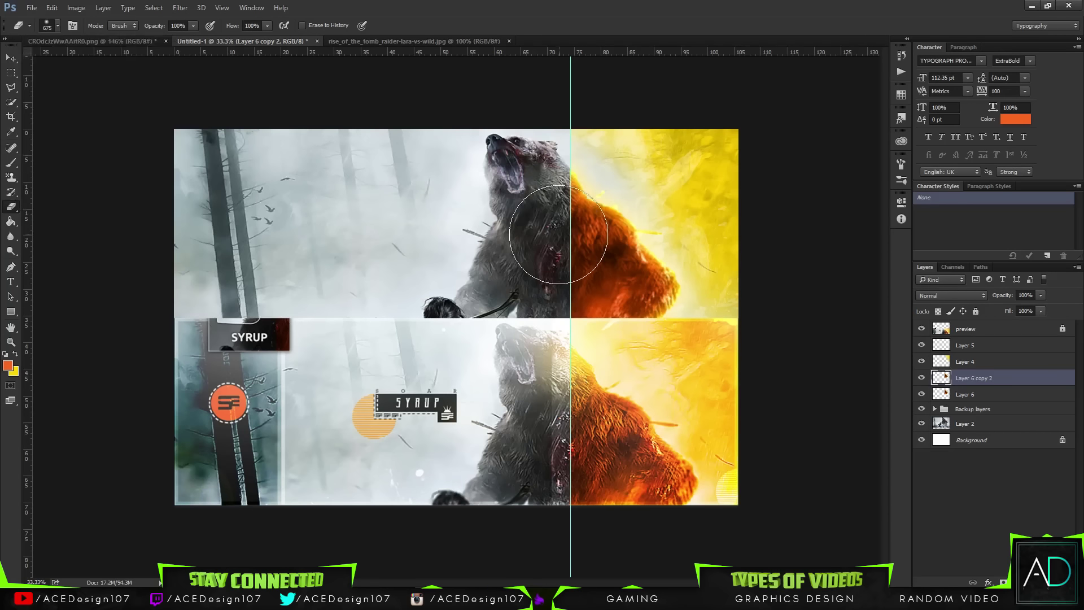
left_click(58, 26)
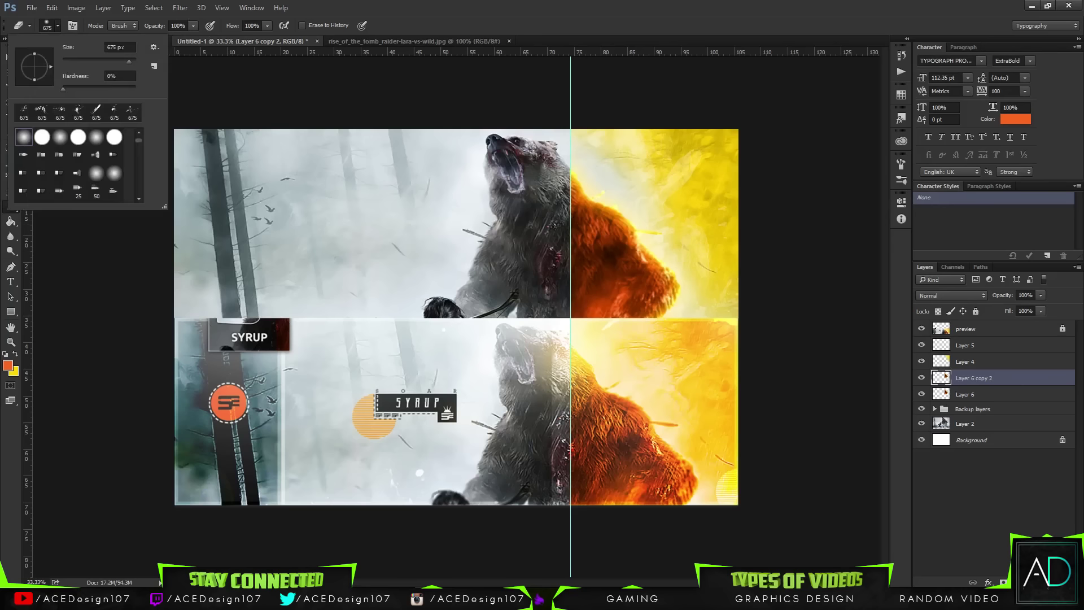
type("600")
key("Return")
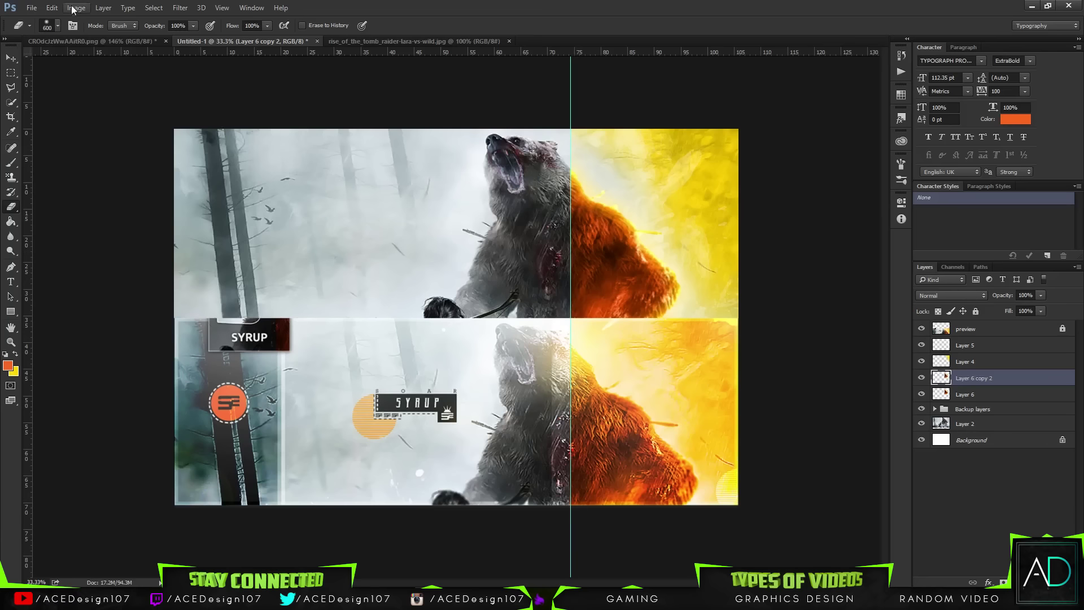
left_click(58, 26)
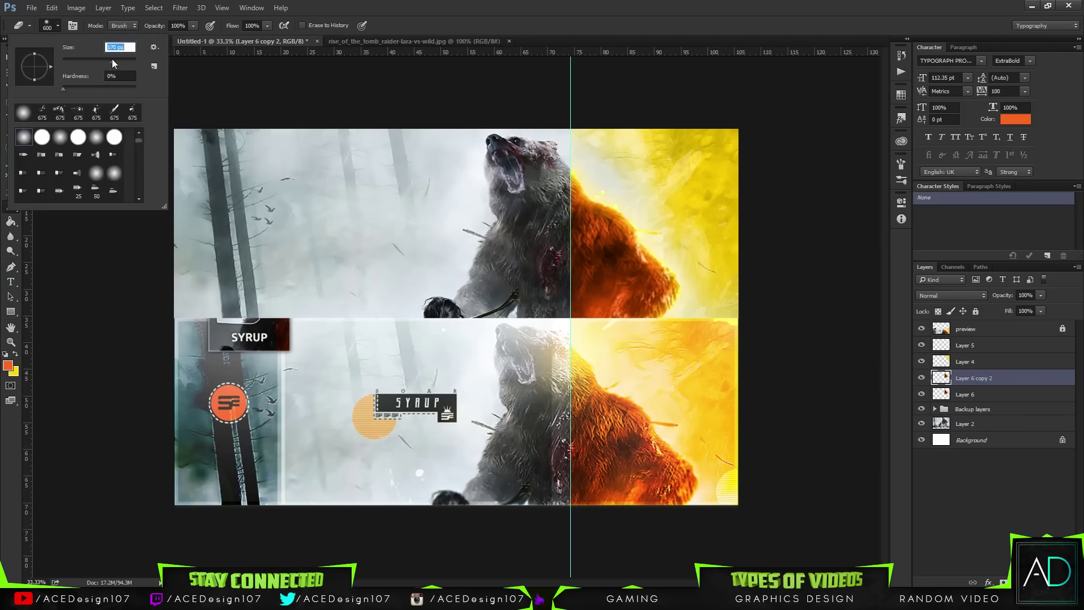
left_click_drag(112, 59, 123, 59)
Erase the blurred copy over the orange part of the bear's body and merge it into Layer 6
left_click(597, 279)
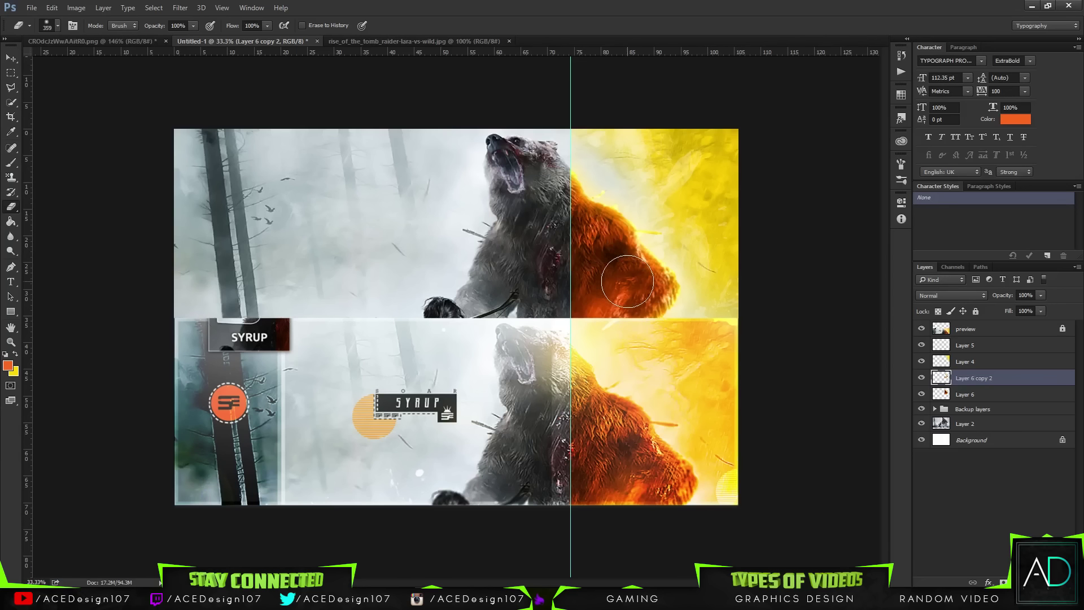
mouse_move(627, 281)
left_mouse_down()
mouse_move(584, 246)
mouse_move(620, 295)
mouse_move(609, 272)
mouse_move(602, 278)
mouse_move(641, 275)
mouse_move(632, 285)
mouse_move(618, 256)
left_mouse_up()
key("ctrl+e")
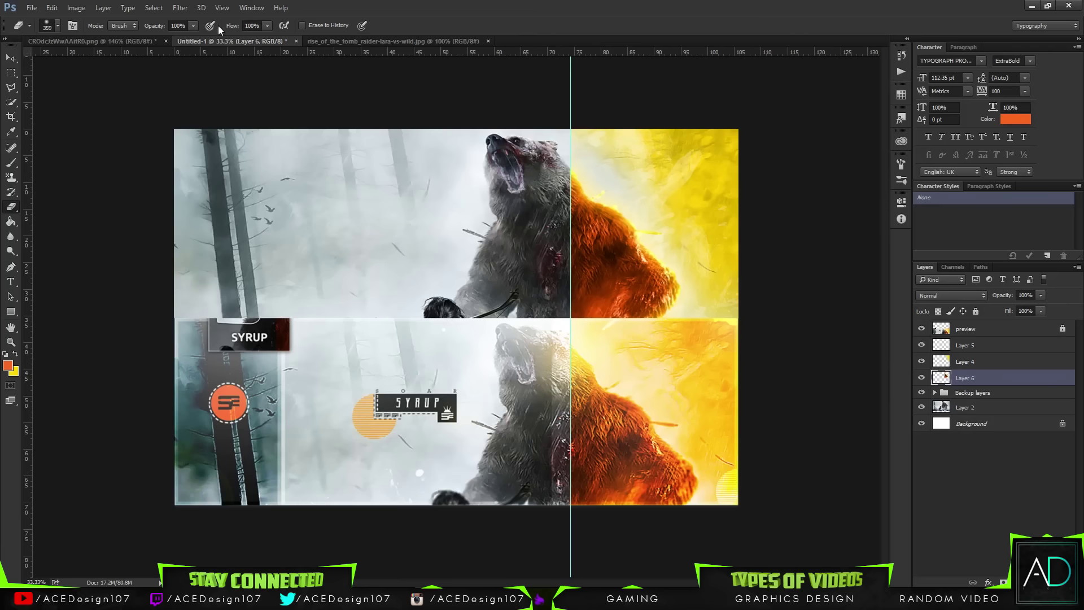
Try Sharpen Edges on a duplicate of Layer 6, erasing part of it over the bear's lower back, and remove the duplicate
key("ctrl+z")
left_click(180, 8)
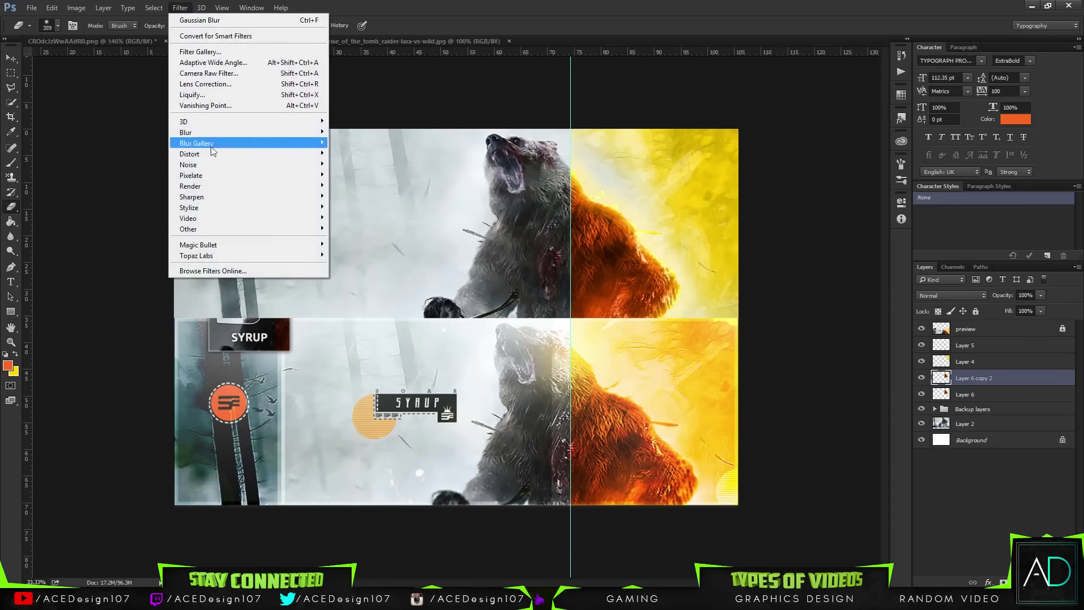
mouse_move(201, 198)
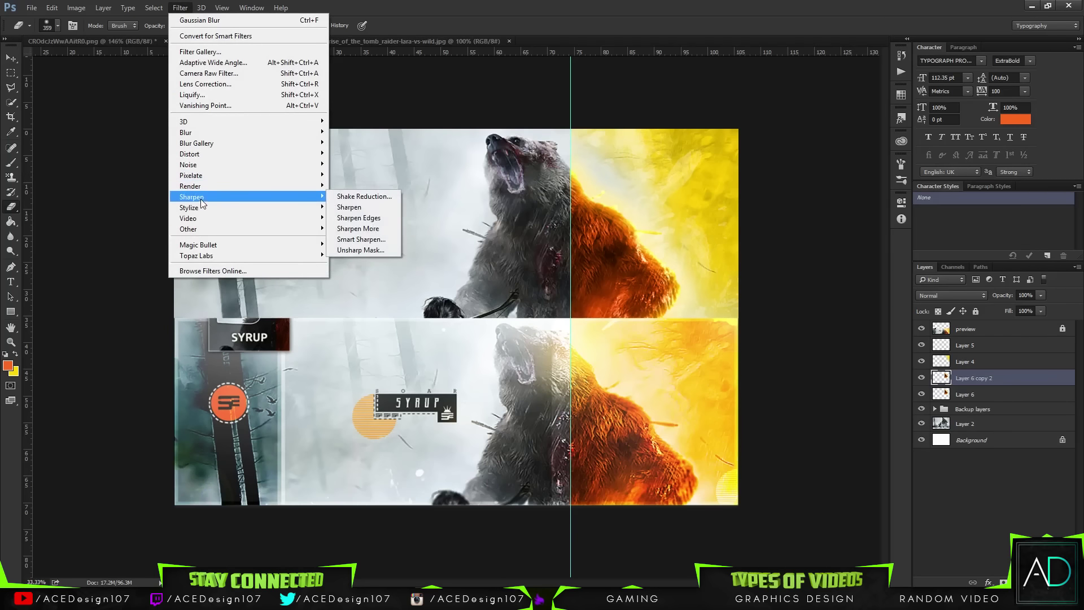
left_click(372, 217)
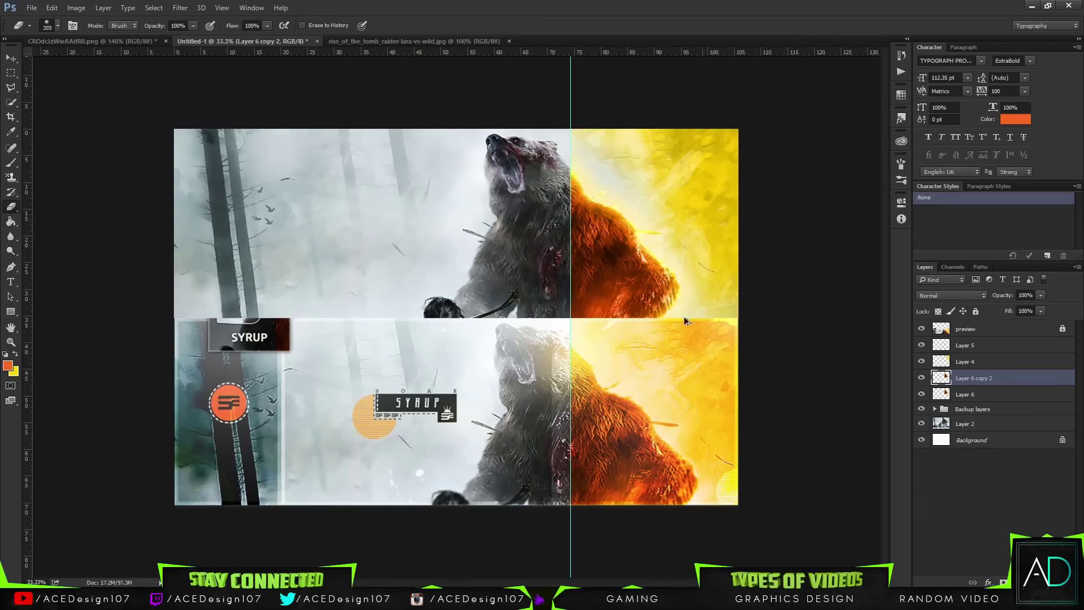
left_click_drag(653, 300, 601, 313)
key("Delete")
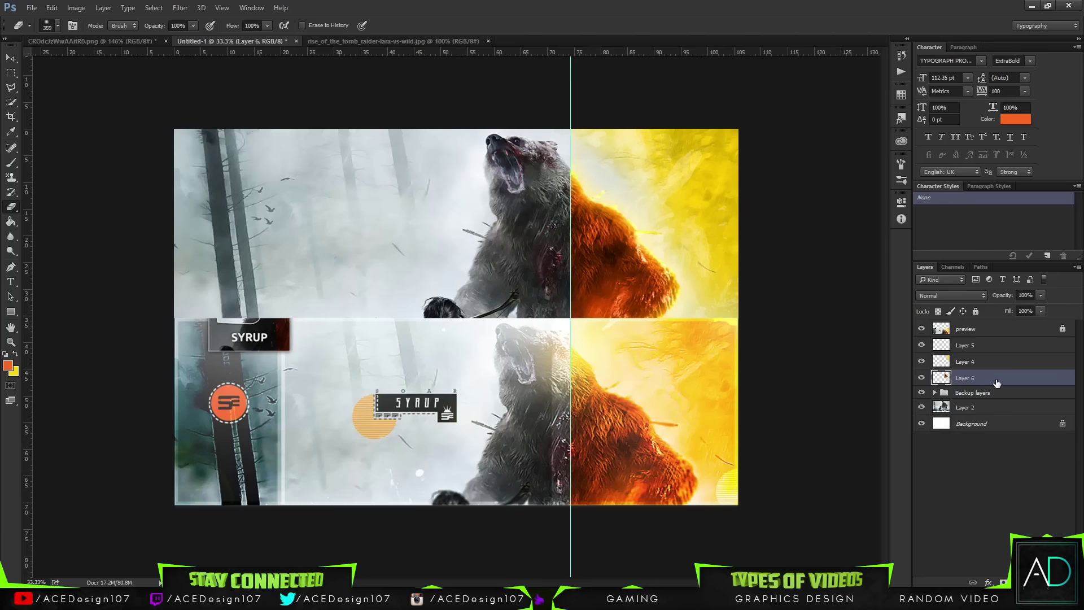
Adjust the Levels of Layer 6 to input shadows 6, midtones about 1.18 and highlights 234
key("ctrl+l")
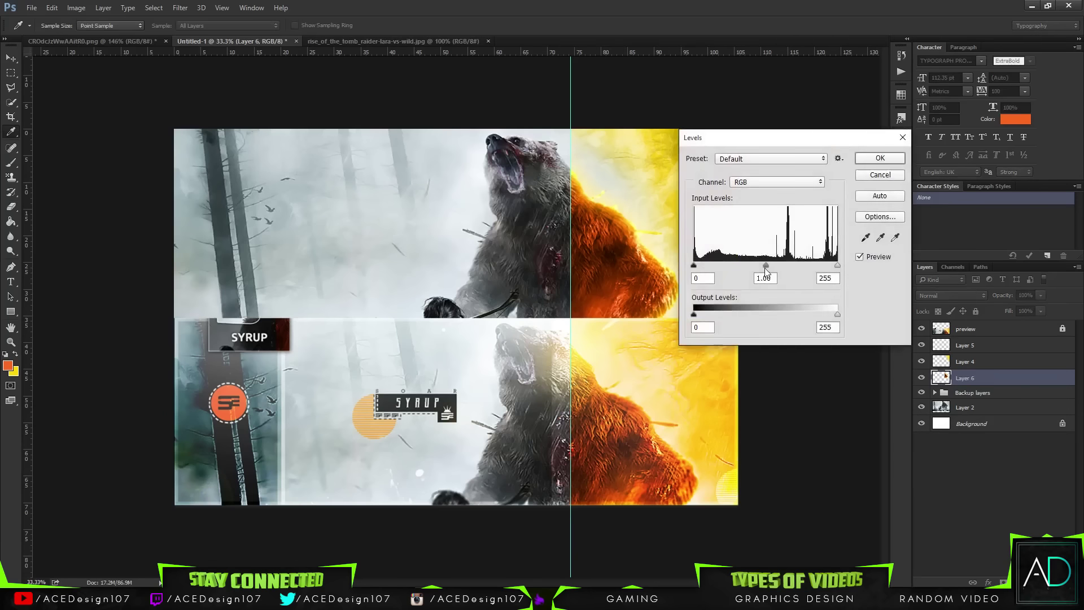
mouse_move(766, 266)
left_mouse_down()
mouse_move(751, 265)
mouse_move(777, 266)
mouse_move(766, 266)
left_mouse_up()
mouse_move(694, 266)
left_mouse_down()
mouse_move(710, 266)
mouse_move(697, 266)
left_mouse_up()
left_click_drag(837, 265, 756, 261)
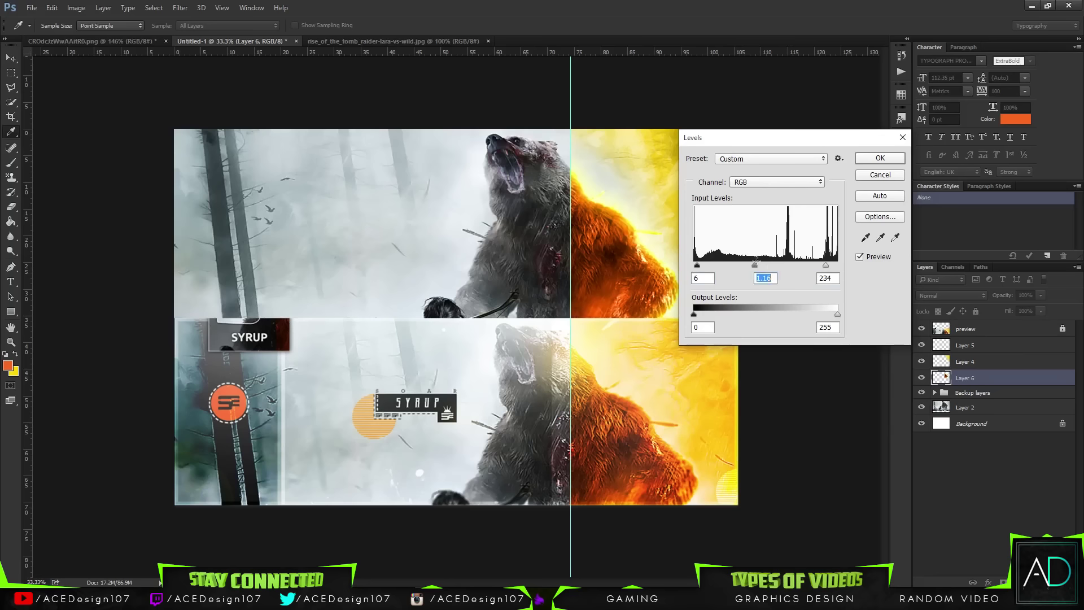
left_click(880, 158)
Darken Layer 6 with Brightness/Contrast, setting brightness to -30 and raising the contrast slightly
left_click(76, 7)
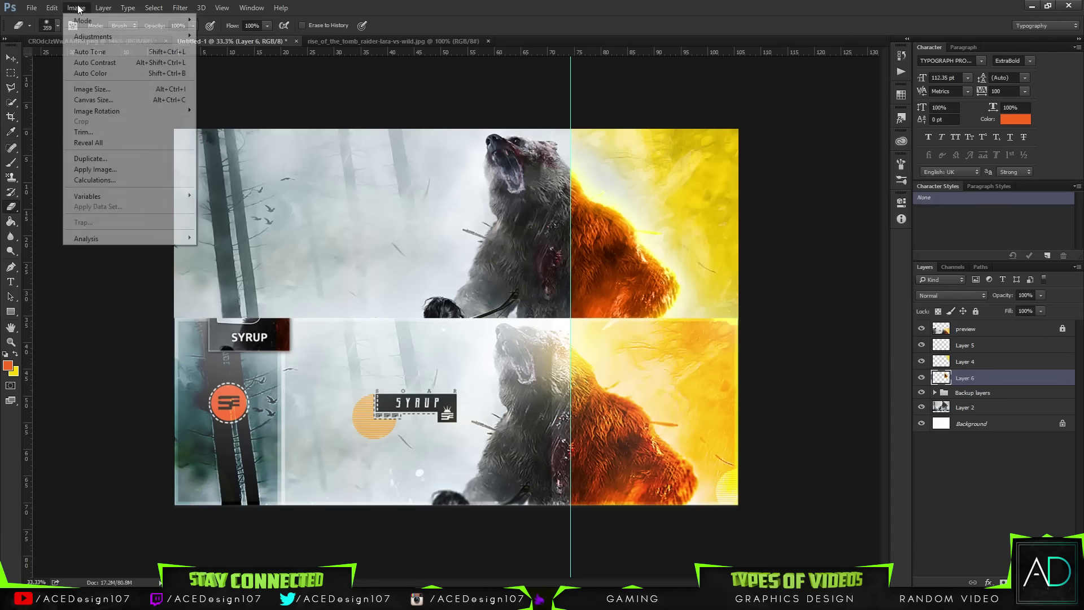
mouse_move(93, 36)
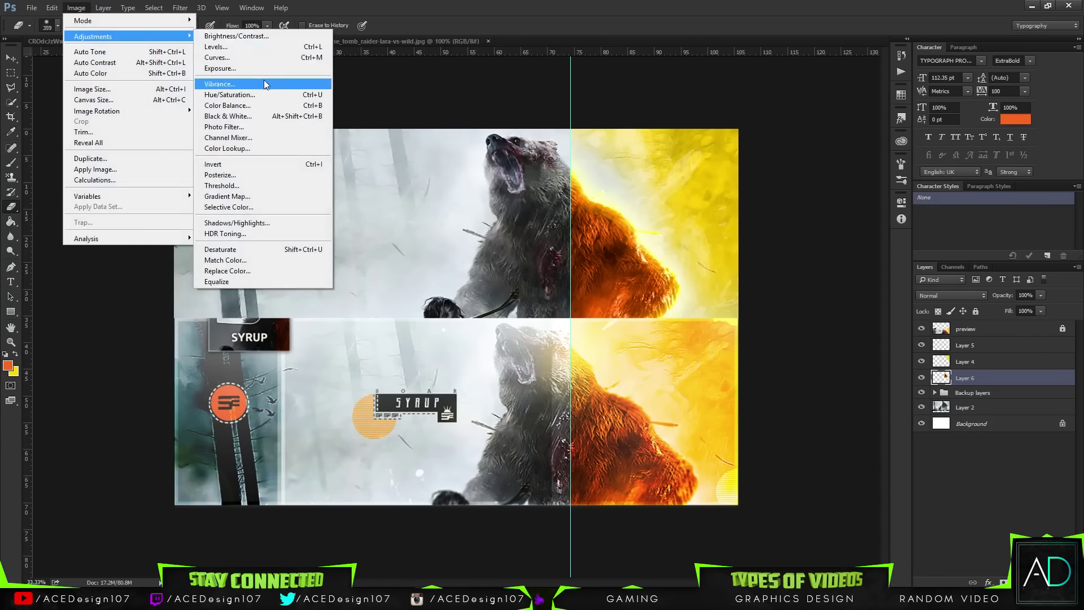
left_click(247, 36)
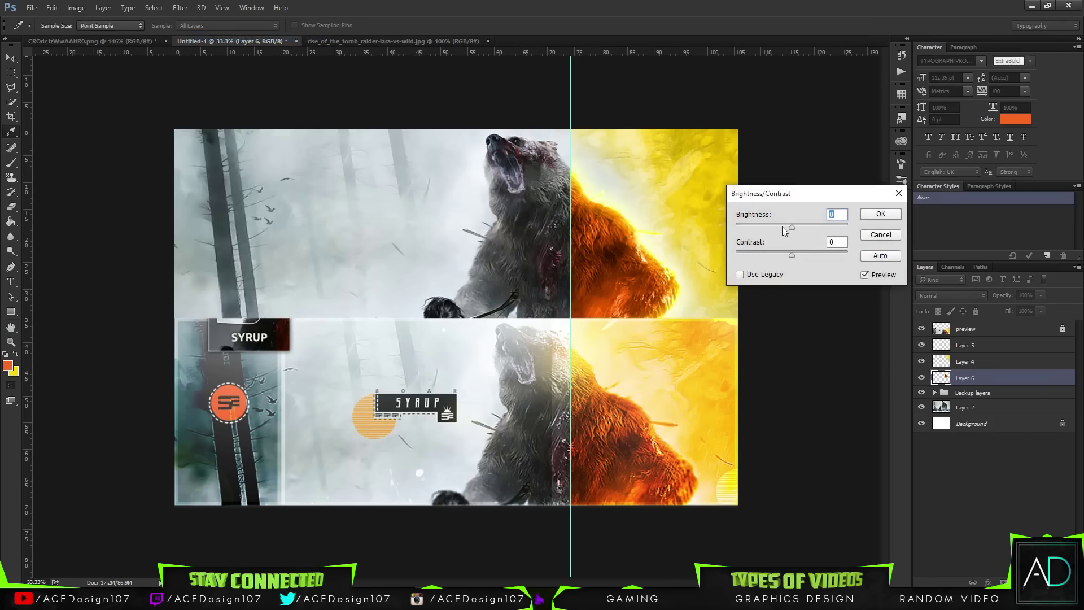
left_click_drag(783, 225, 804, 254)
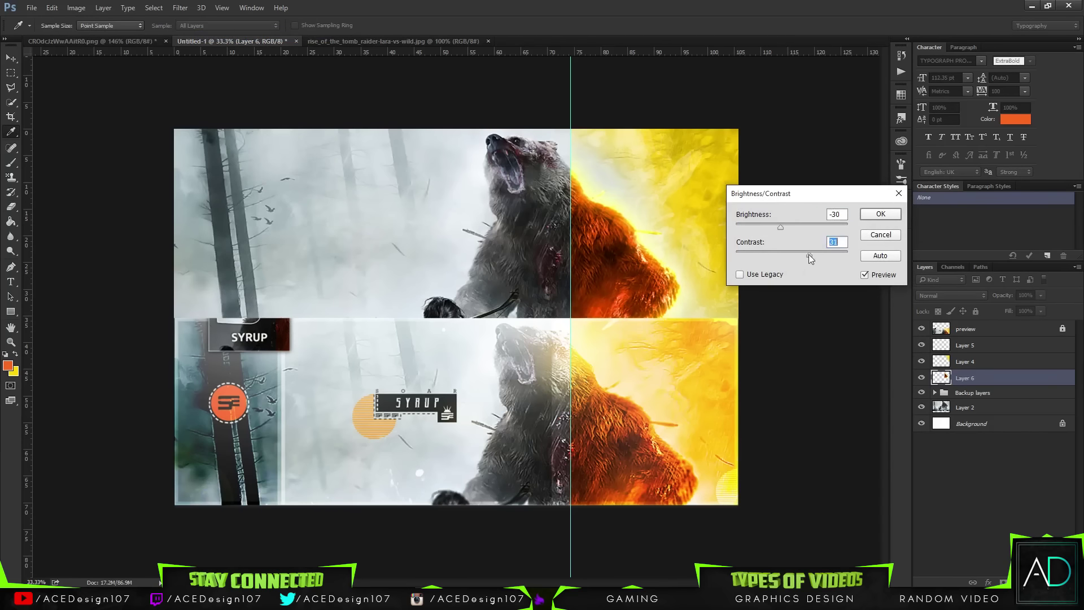
left_click_drag(799, 255, 795, 255)
left_click(880, 213)
key("e")
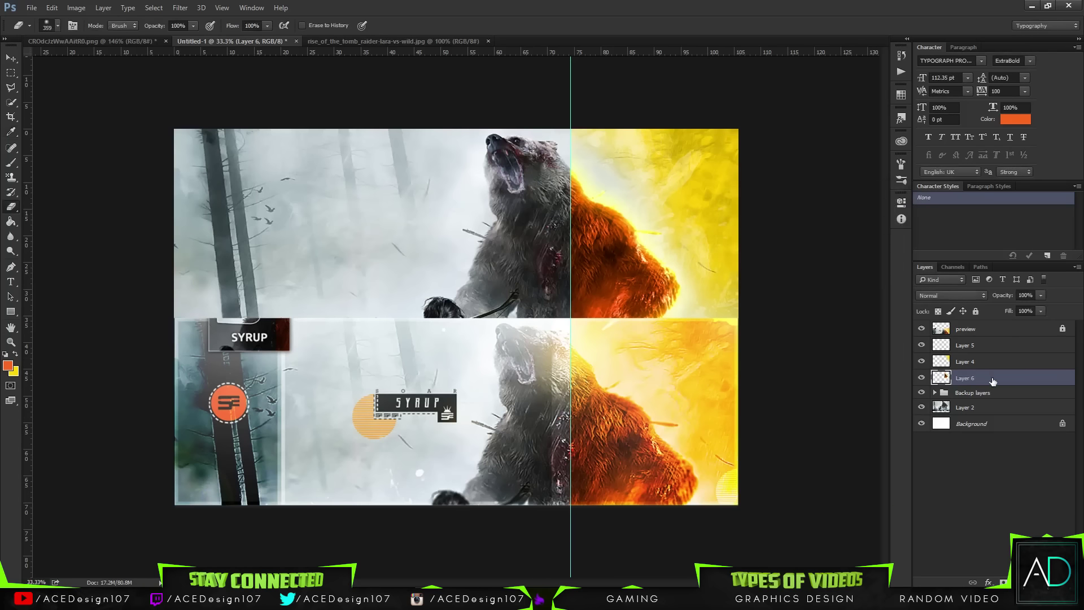
Apply a golden-yellow Inner Glow to Layer 6 at 13% opacity, increasing its size slightly
right_click(992, 381)
left_click(864, 82)
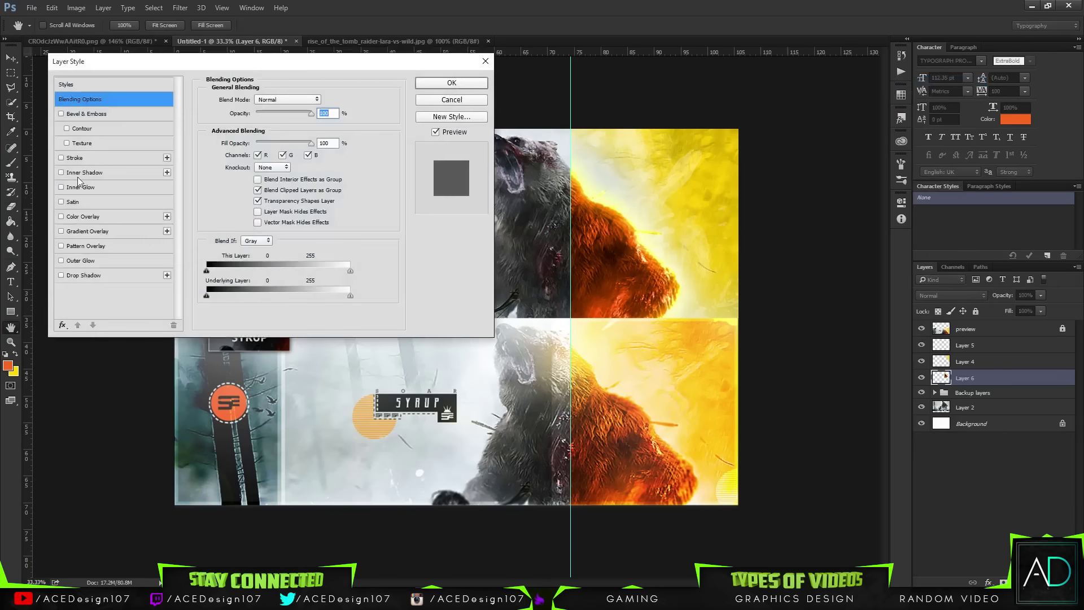
left_click(88, 187)
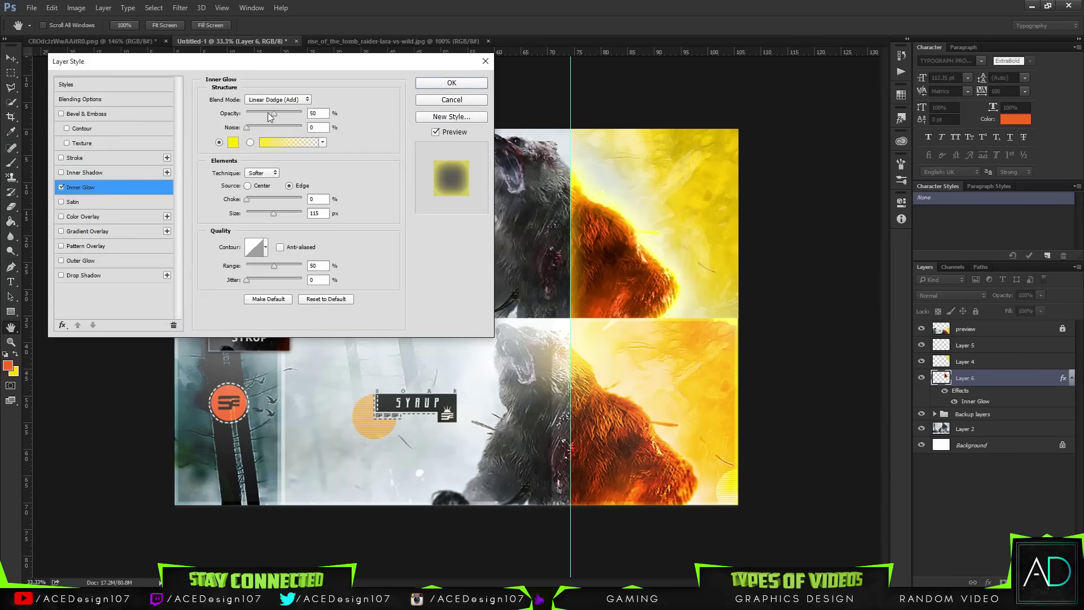
left_click_drag(270, 113, 254, 116)
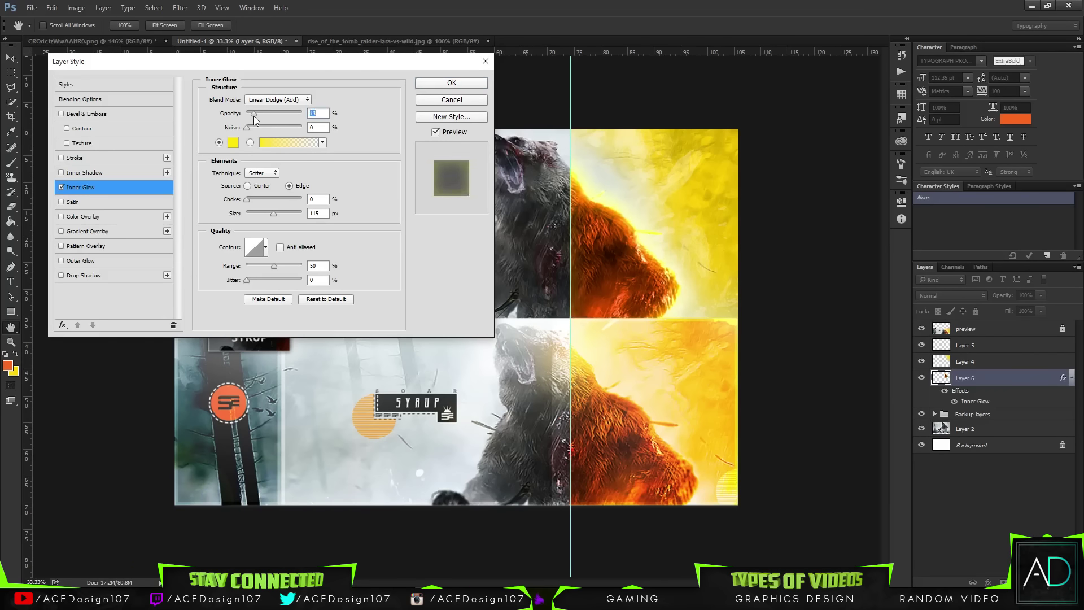
left_click(233, 142)
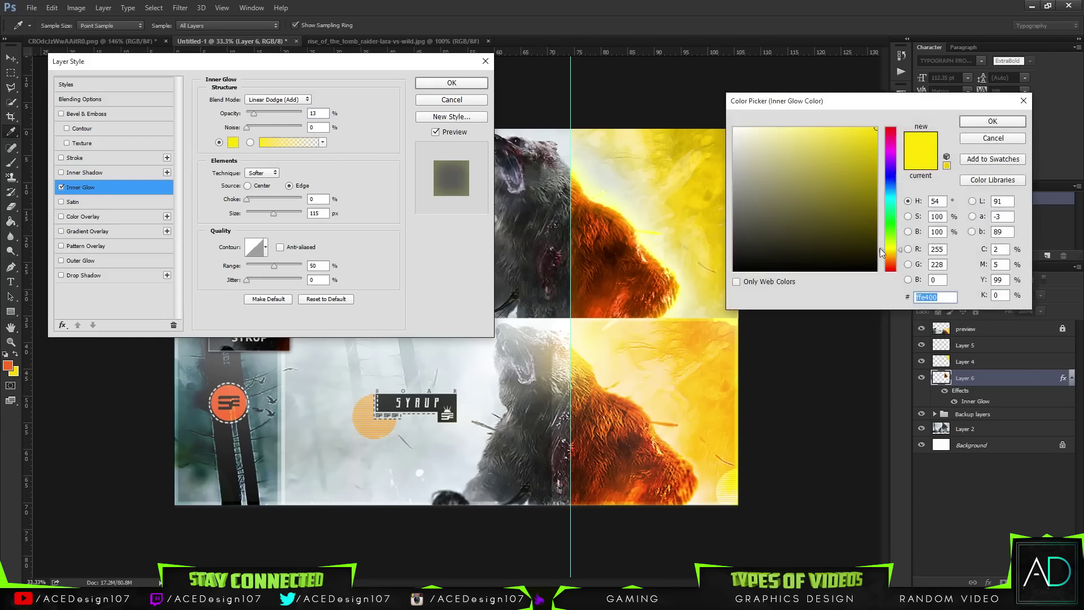
mouse_move(887, 251)
left_mouse_down()
mouse_move(895, 240)
mouse_move(896, 252)
left_mouse_up()
left_click(993, 122)
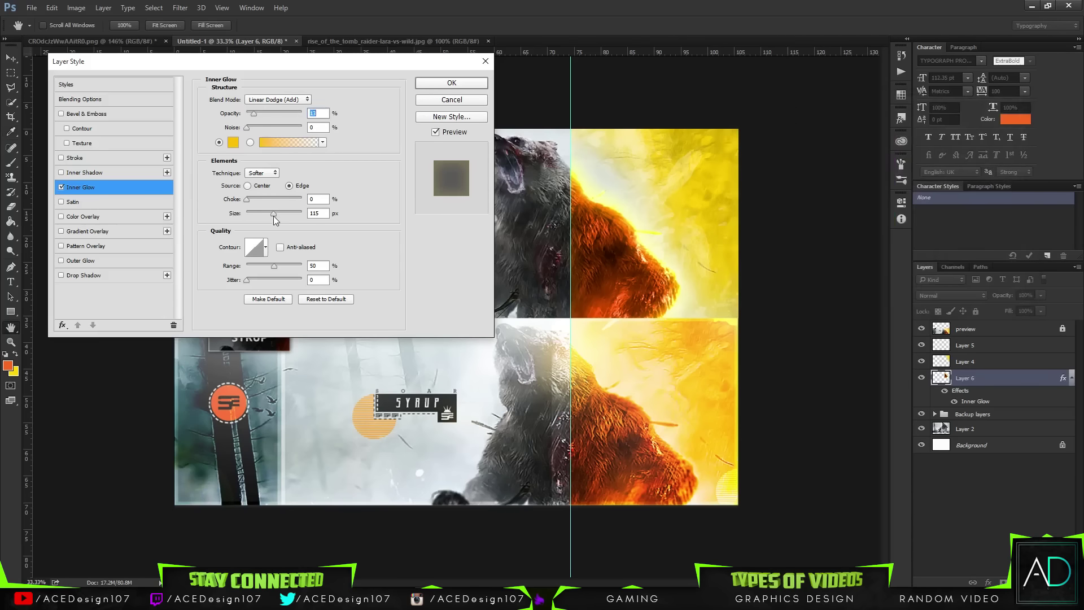
left_click_drag(274, 213, 286, 214)
left_click(452, 83)
Rasterize the layer style of Layer 6
key("e")
key("m")
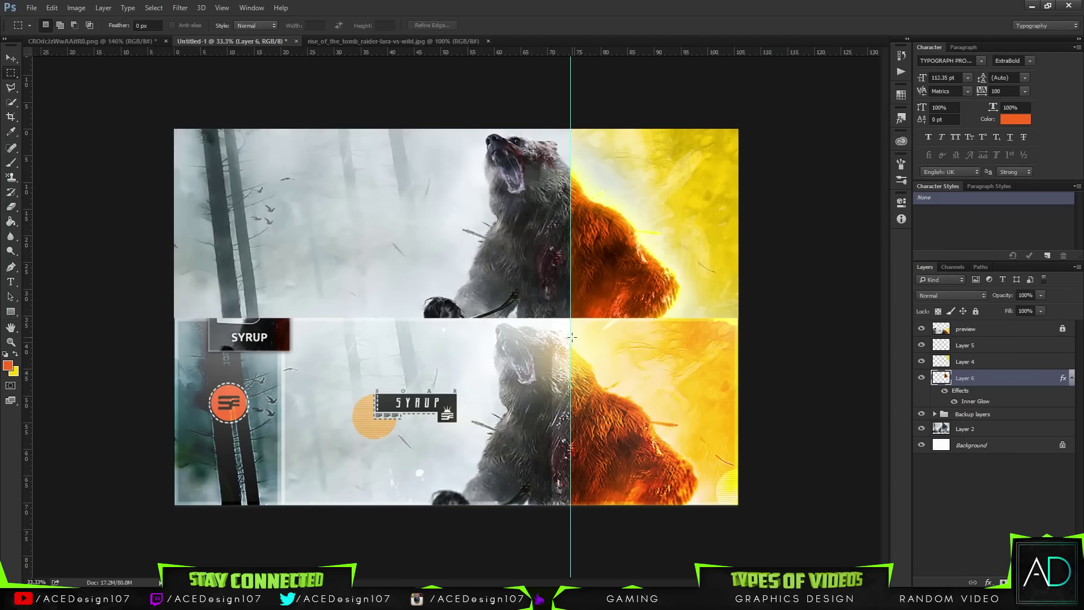
right_click(1016, 375)
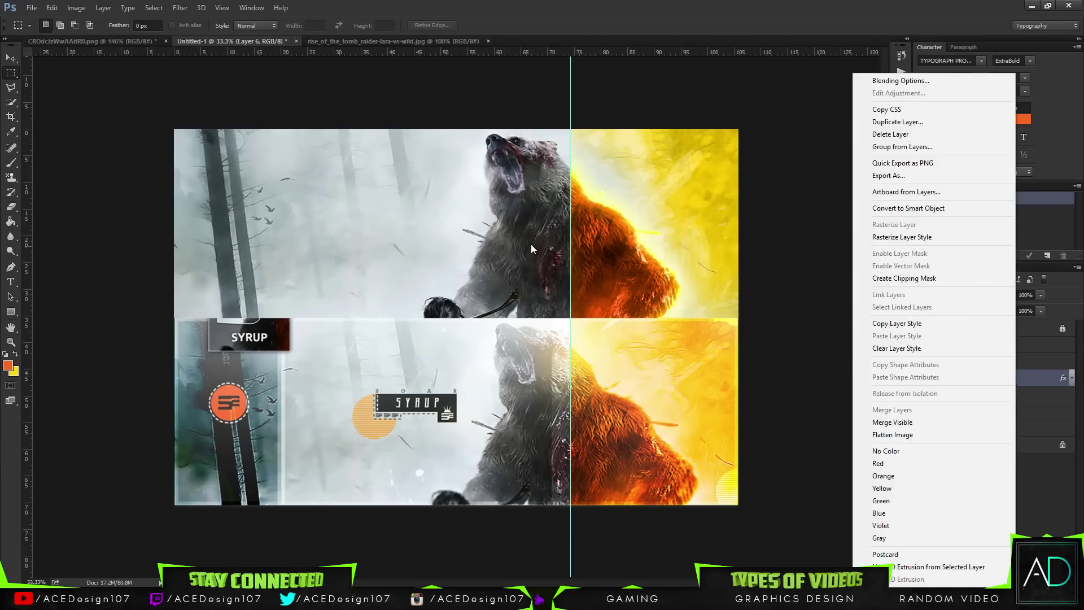
left_click(905, 238)
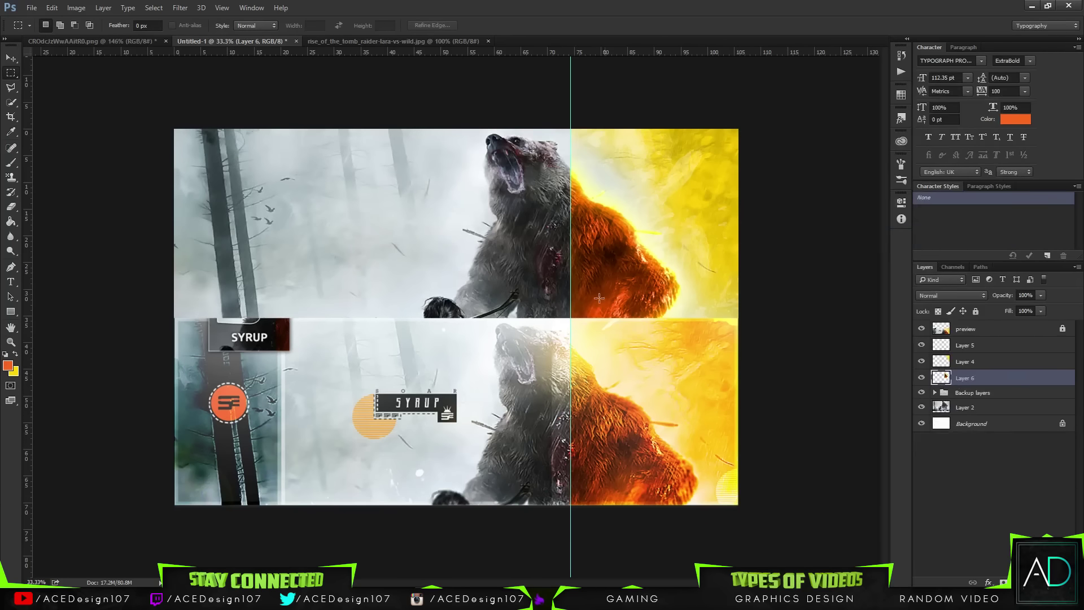
key("e")
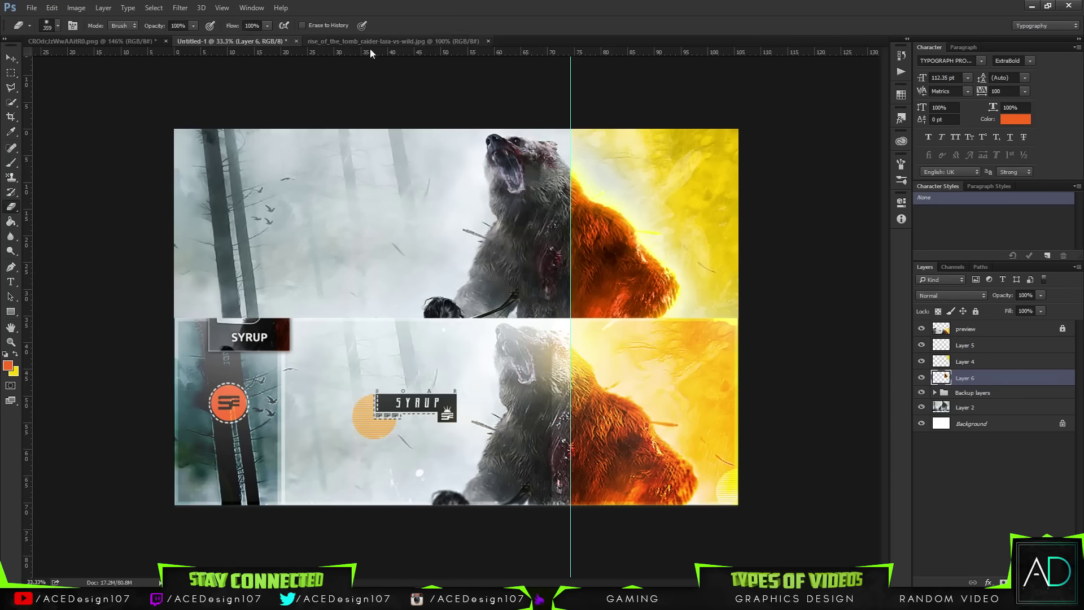
Clear the vertical guide from the document
left_click(11, 58)
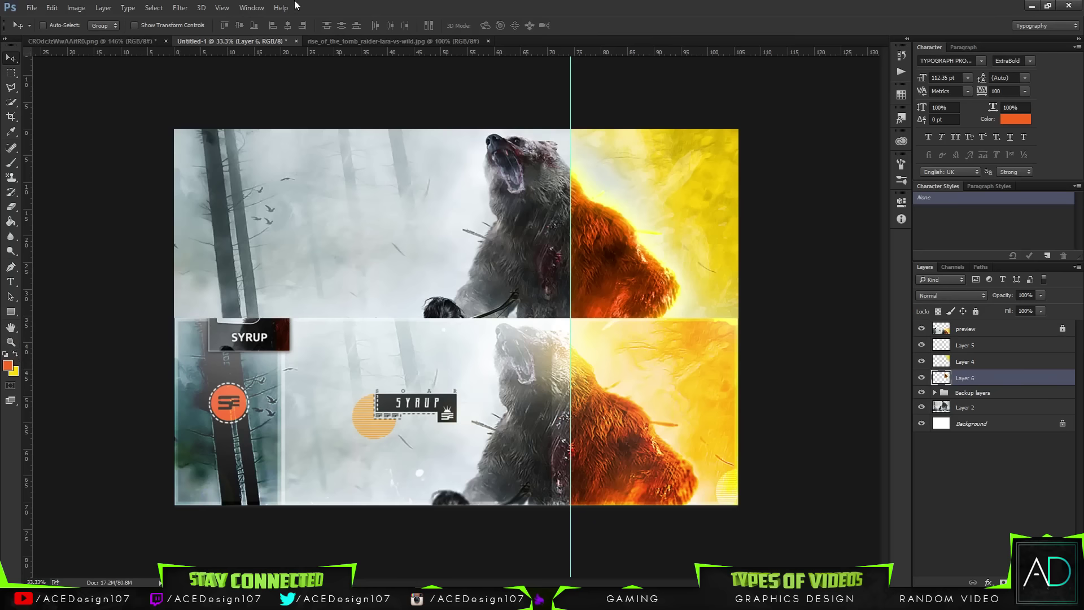
left_click(220, 8)
left_click(243, 265)
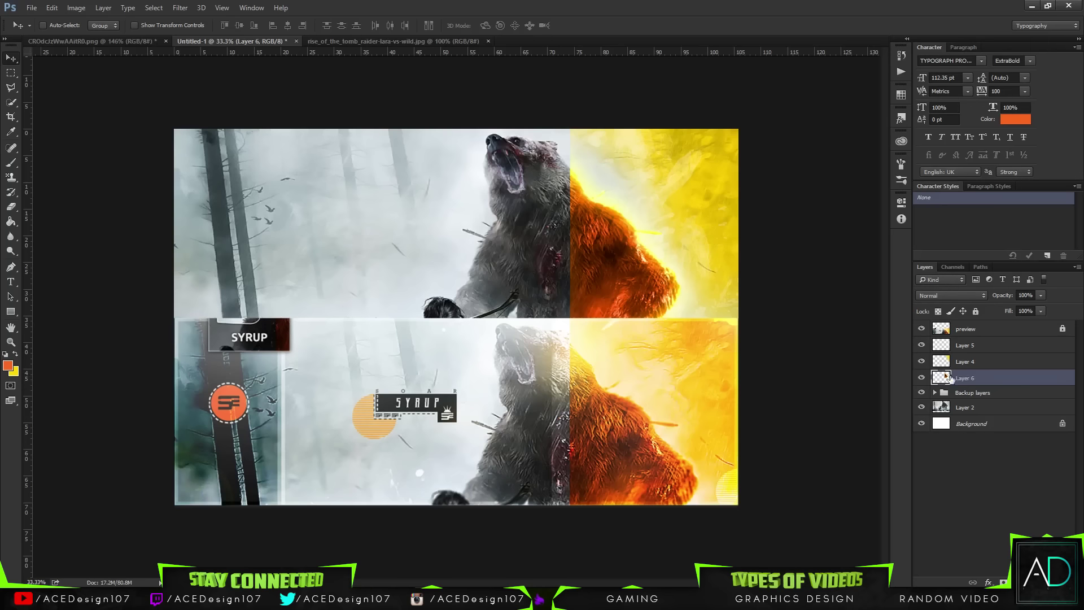
Adjust the Levels of Layer 6, raising the input shadows slightly and fine-tuning the midtones
right_click(997, 376)
left_click(1022, 379)
key("ctrl+l")
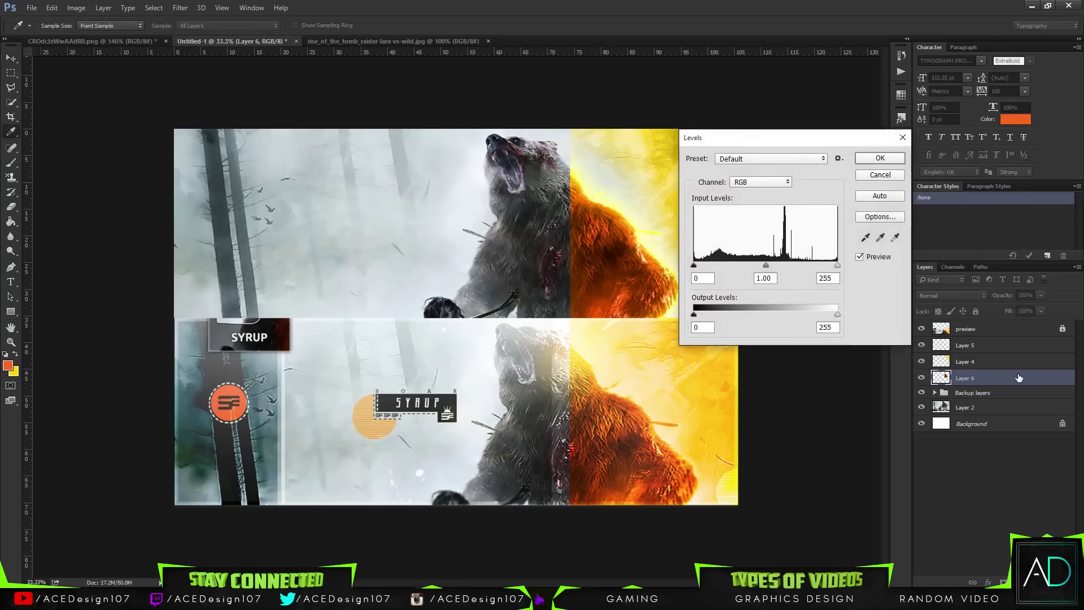
left_click_drag(766, 265, 761, 266)
left_click_drag(694, 265, 701, 266)
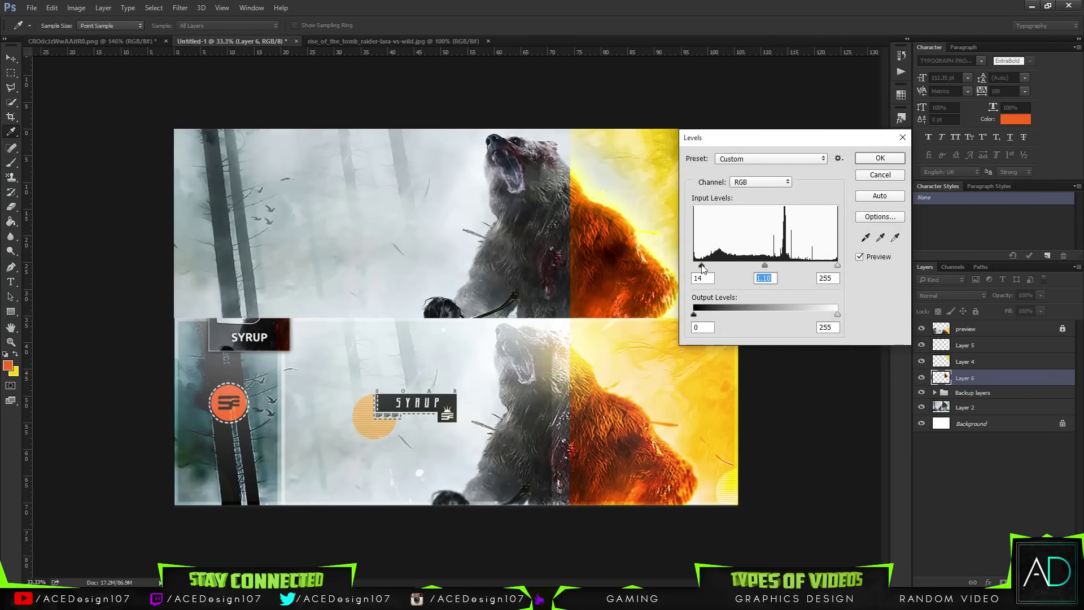
left_click(699, 264)
left_click_drag(763, 265, 766, 266)
left_click_drag(766, 267, 768, 266)
left_click(876, 158)
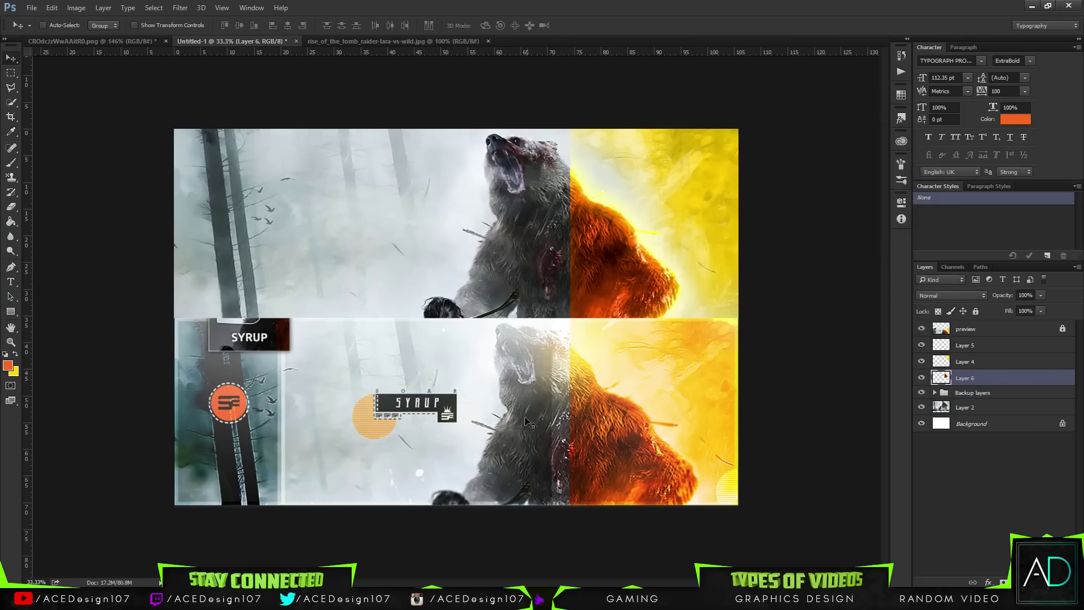
Switch to the Adobe Audition window containing the audio recording
mouse_move(401, 599)
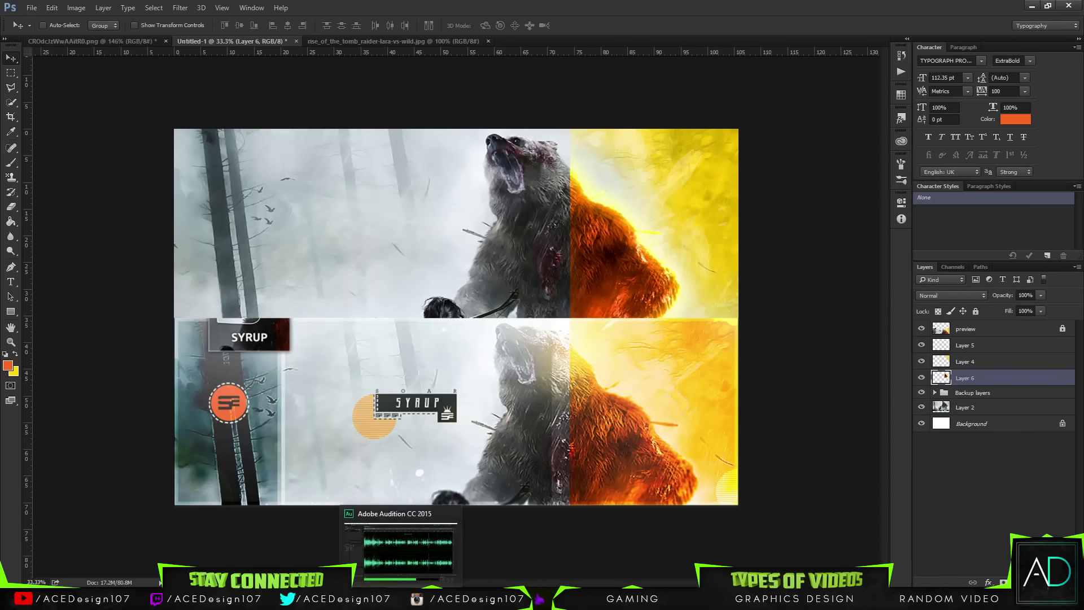
left_click(394, 572)
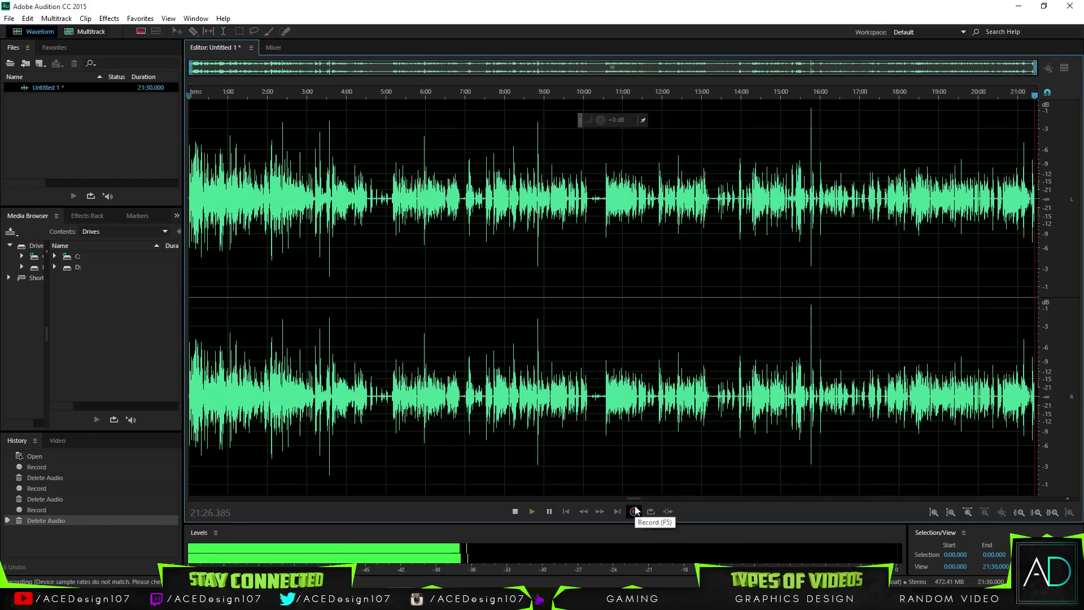